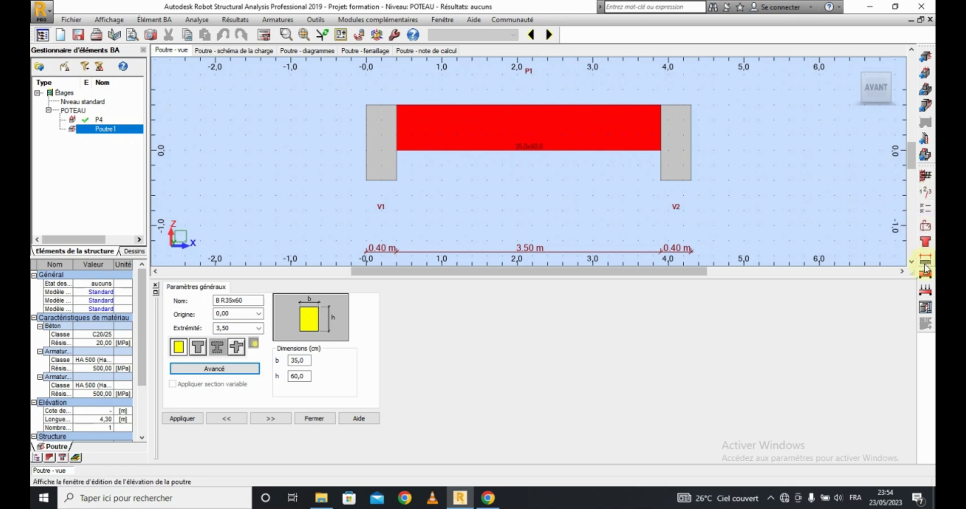
Apply the saved EC2 parameter set to the beam's storey parameters.
click(925, 195)
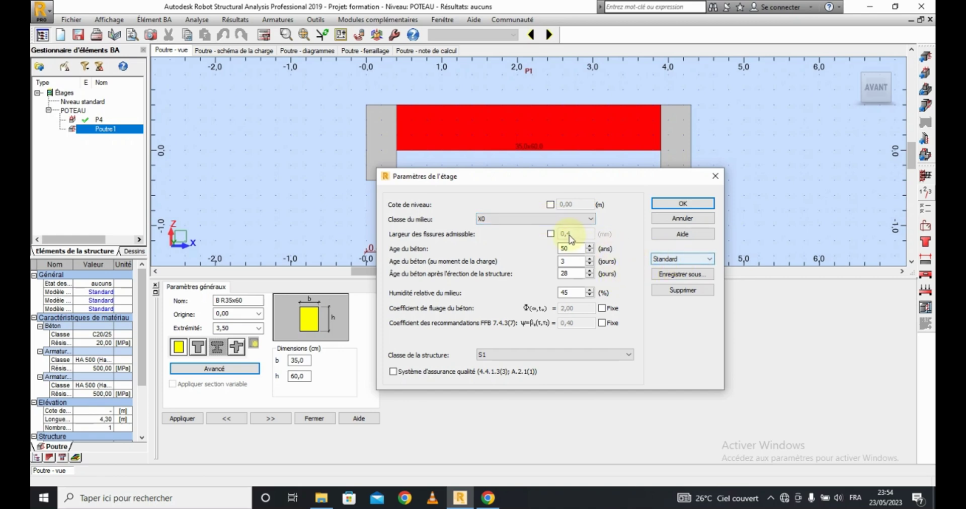
click(685, 260)
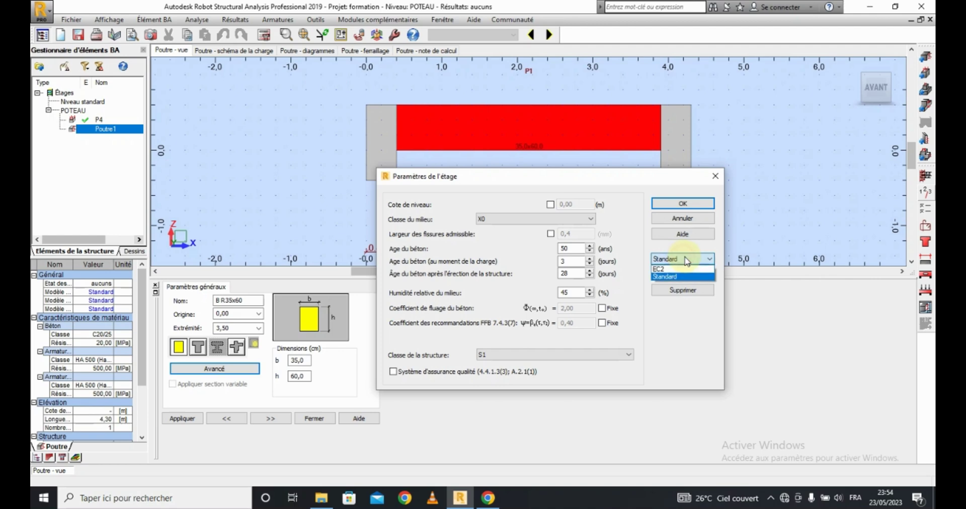
click(686, 260)
click(685, 258)
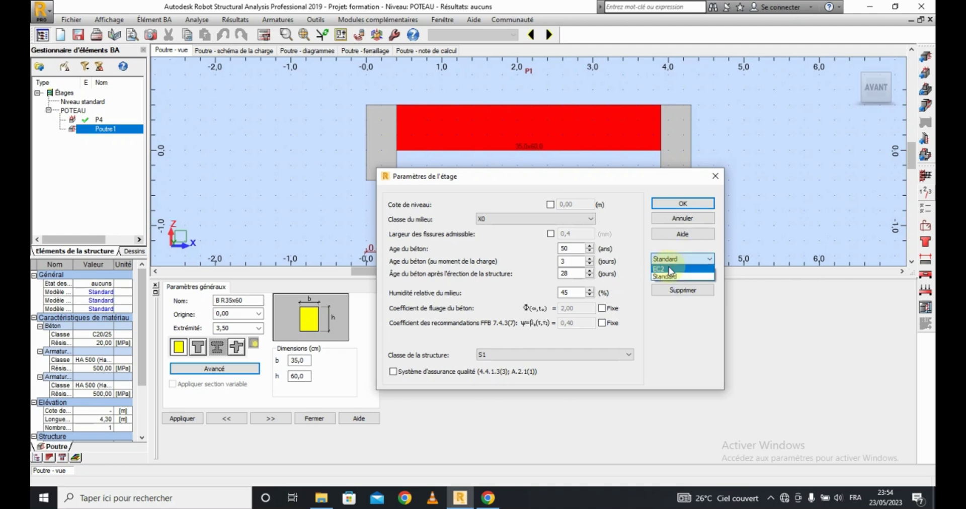
click(669, 270)
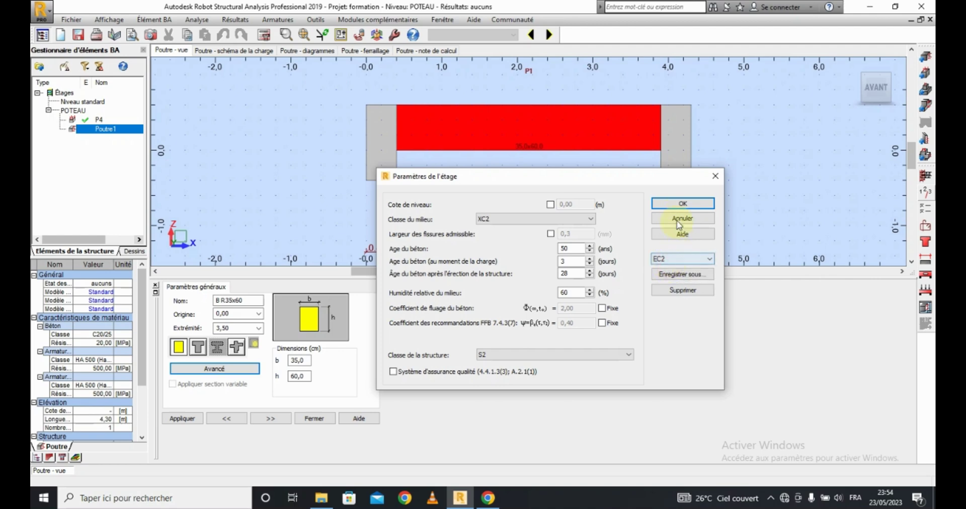
click(682, 204)
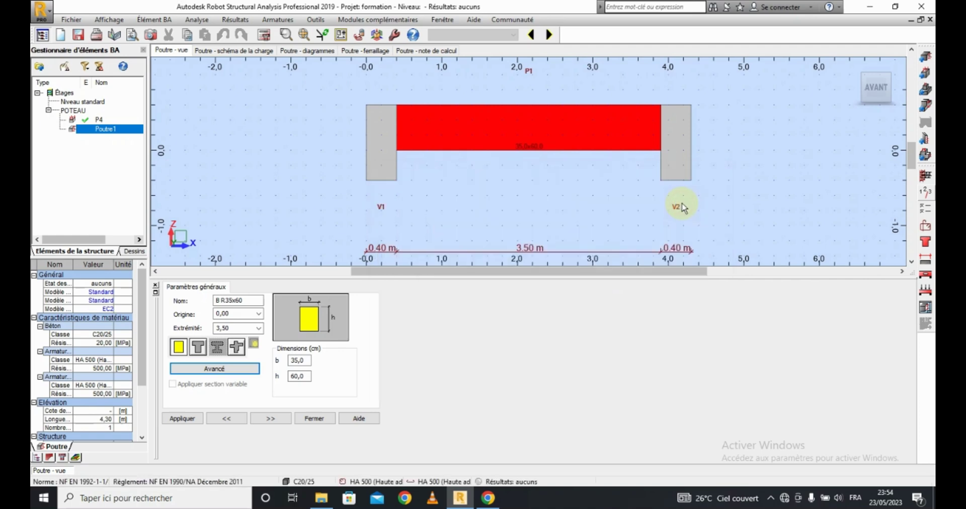
Set the lower, lateral and upper concrete covers to 1.5 cm in the beam's calculation options.
click(925, 211)
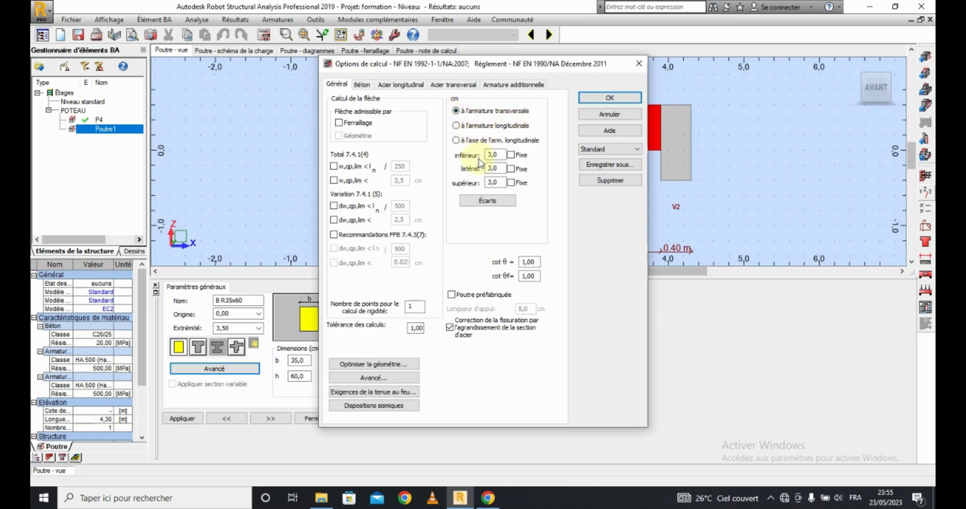
drag(505, 155, 358, 168)
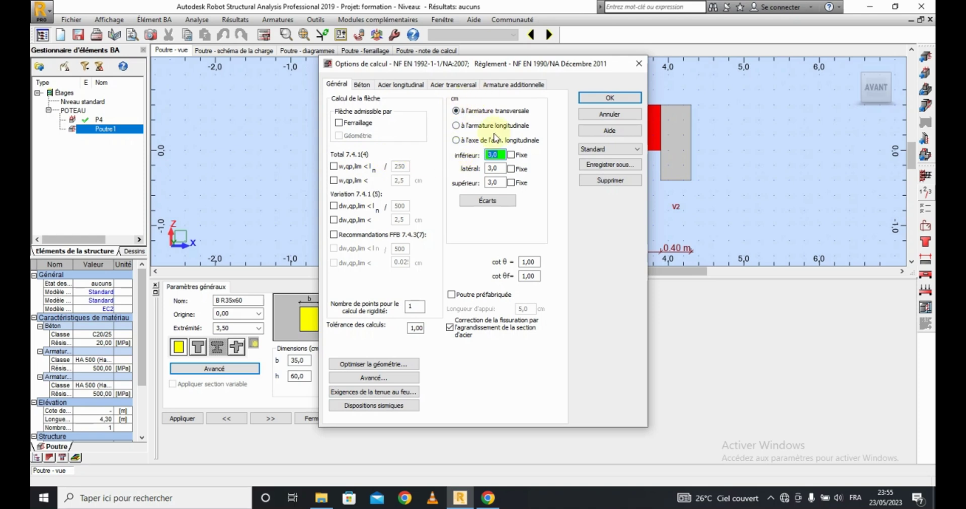
text(1)
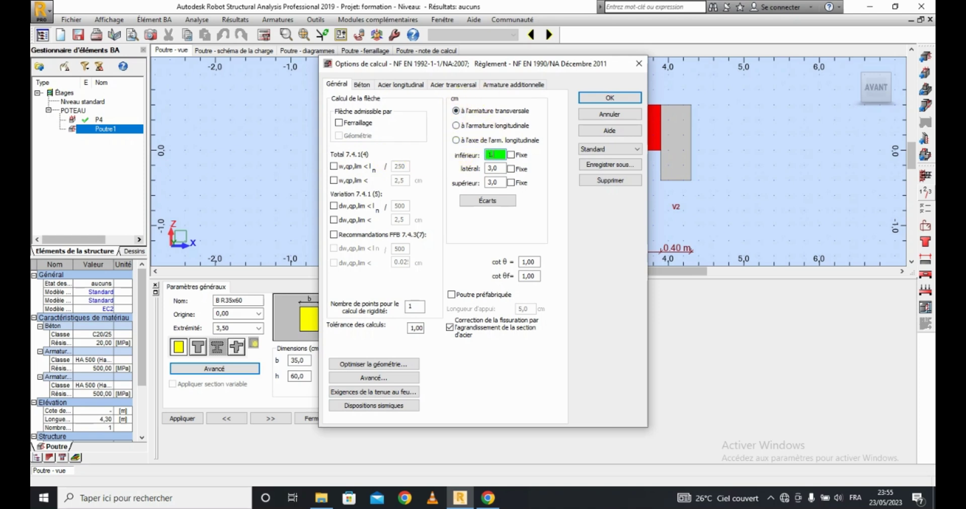
text(.5)
key(Tab)
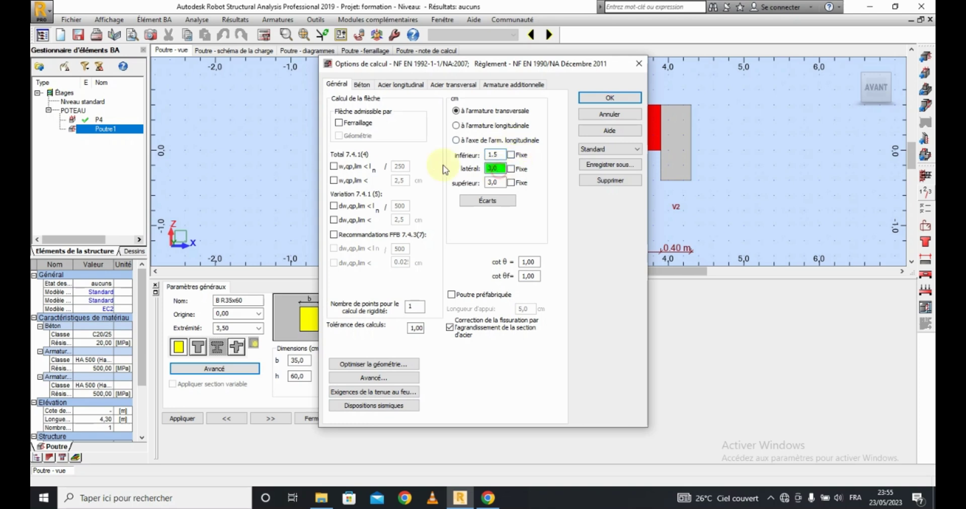
text(1.5)
key(Tab)
text(1)
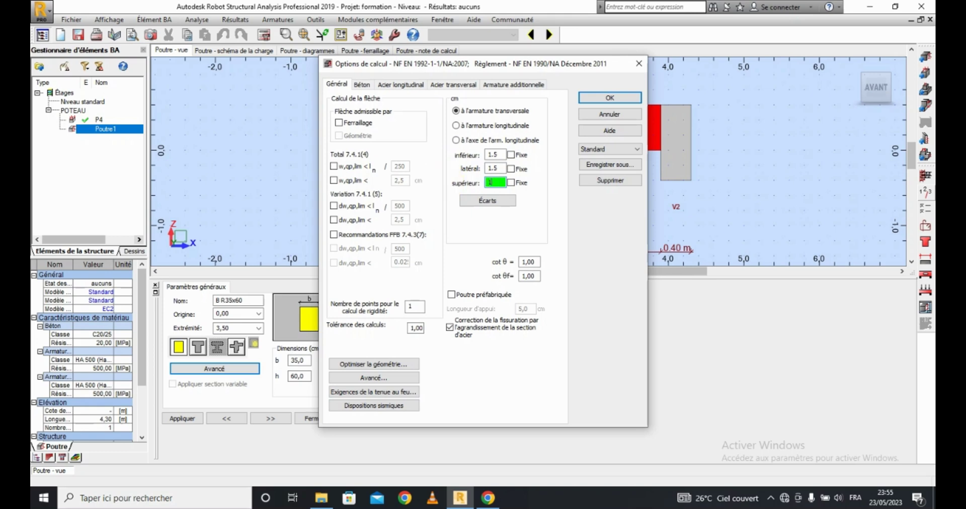
Review the concrete cover deviations and the geometry optimisation settings, accepting both as they are.
click(487, 201)
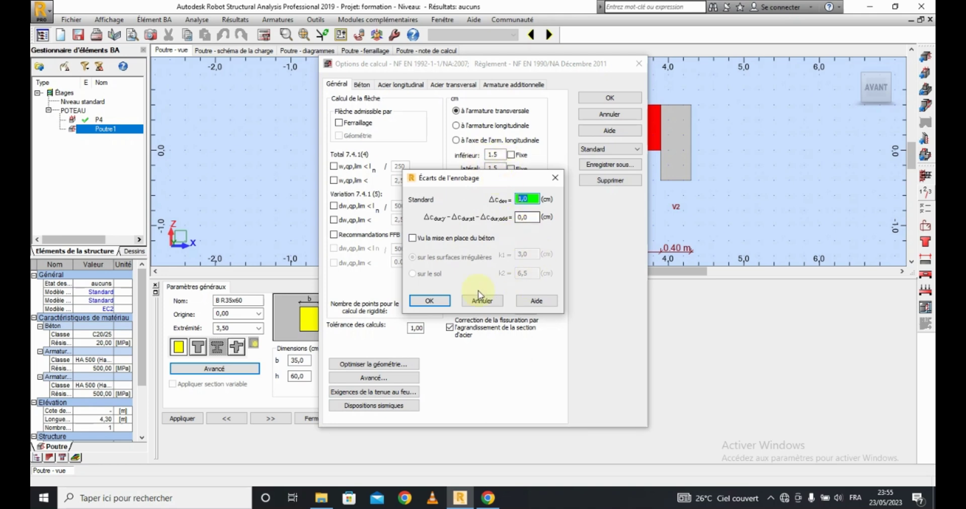
click(430, 301)
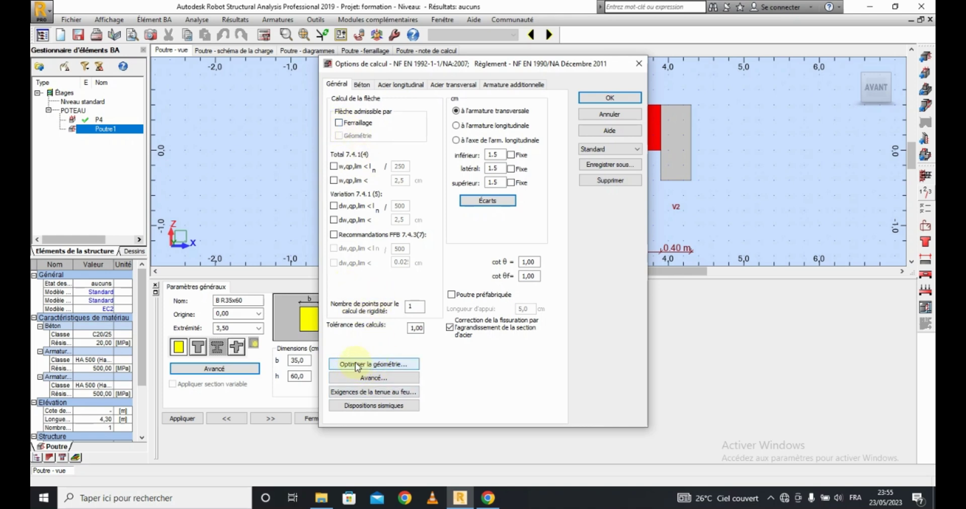
click(380, 364)
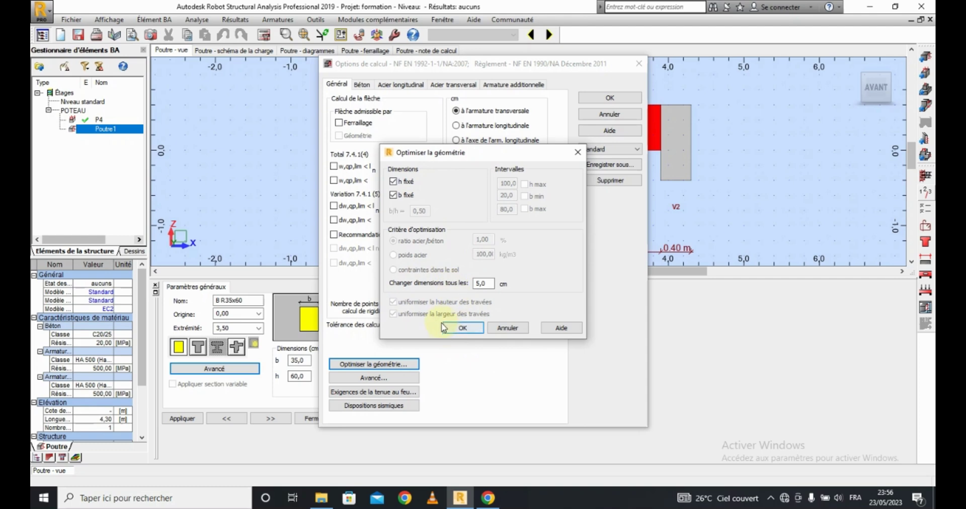
click(456, 328)
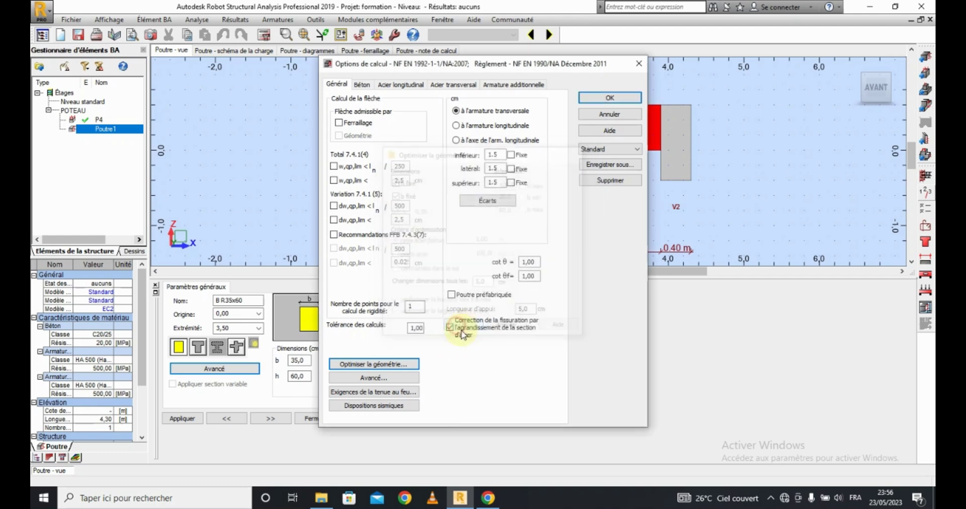
Set the β1 coefficient for the moment at hinged end supports to 0 in the advanced calculation options.
click(375, 377)
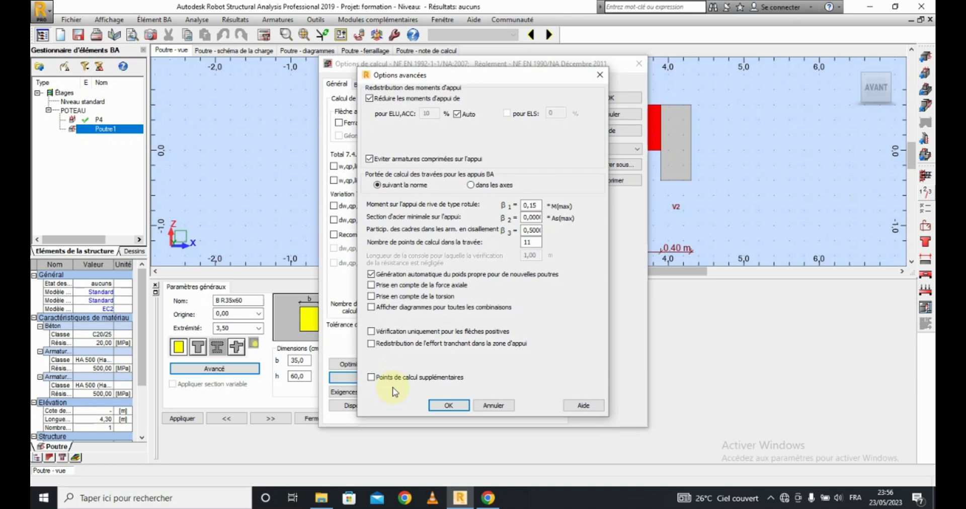
click(493, 405)
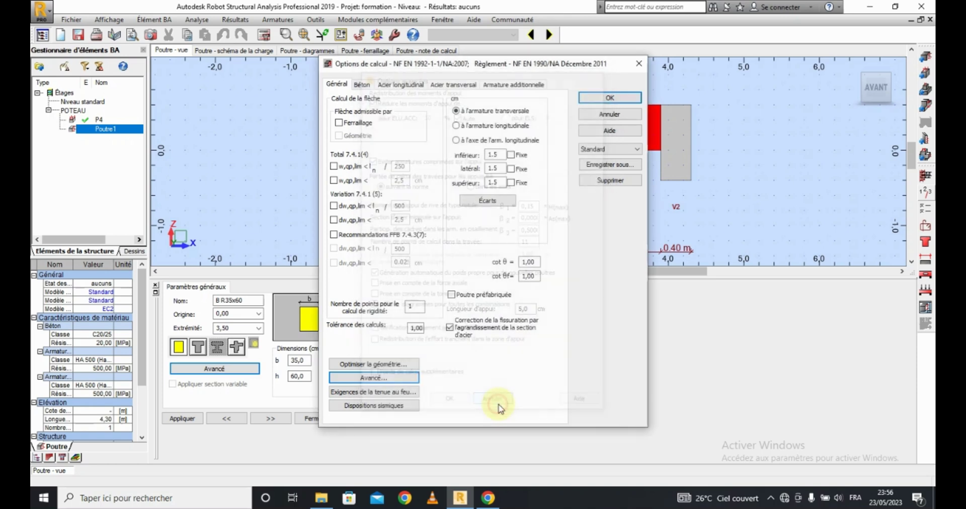
click(375, 379)
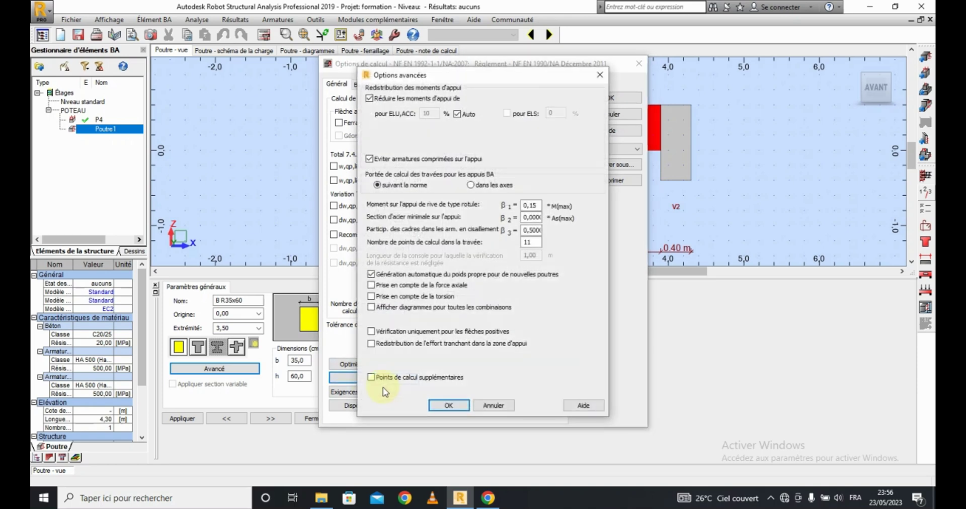
click(384, 159)
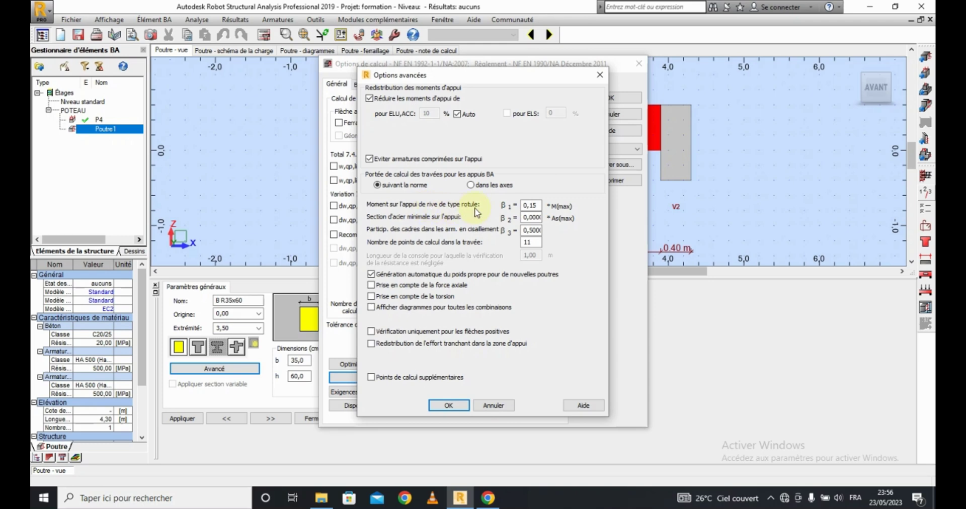
double_click(532, 205)
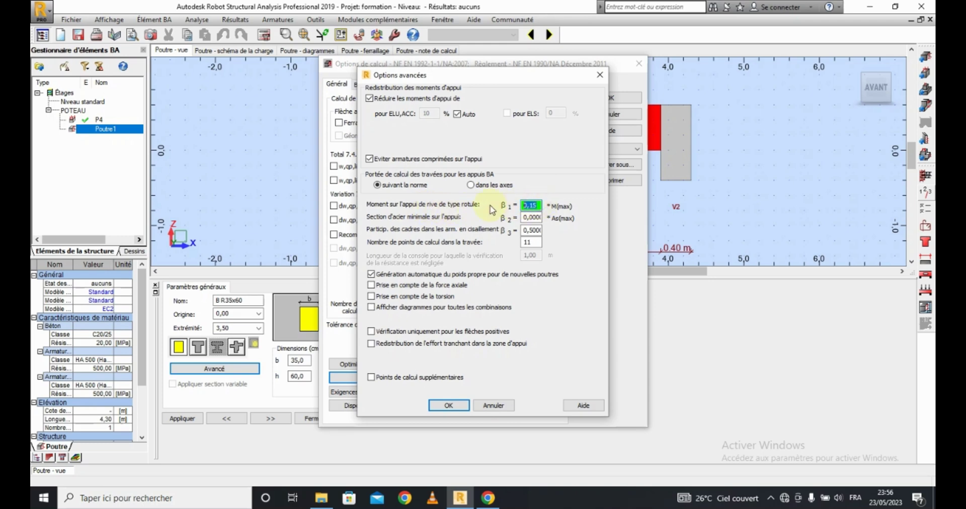
text(0)
click(448, 405)
Try the fire resistance requirements R 30, R 60 and R 90 for the beam and return the requirement to none (aucun).
click(372, 393)
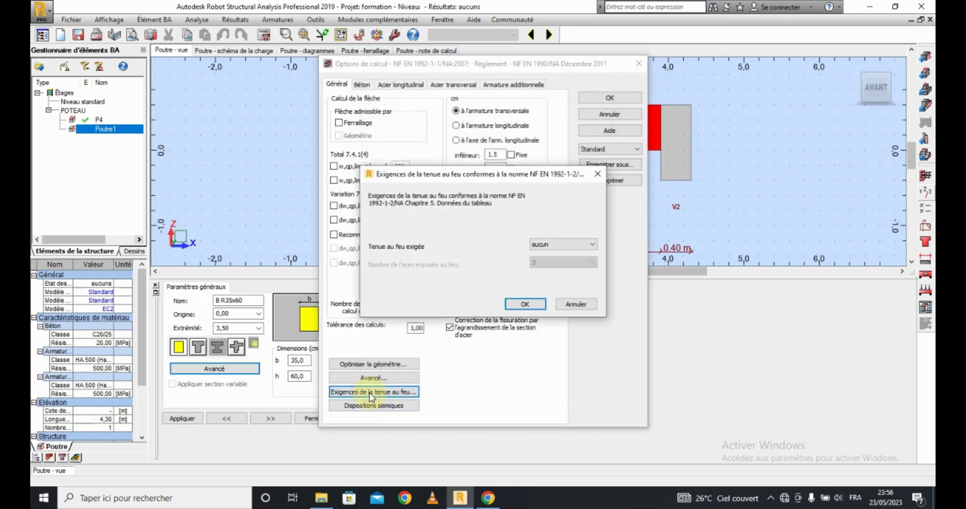
click(575, 303)
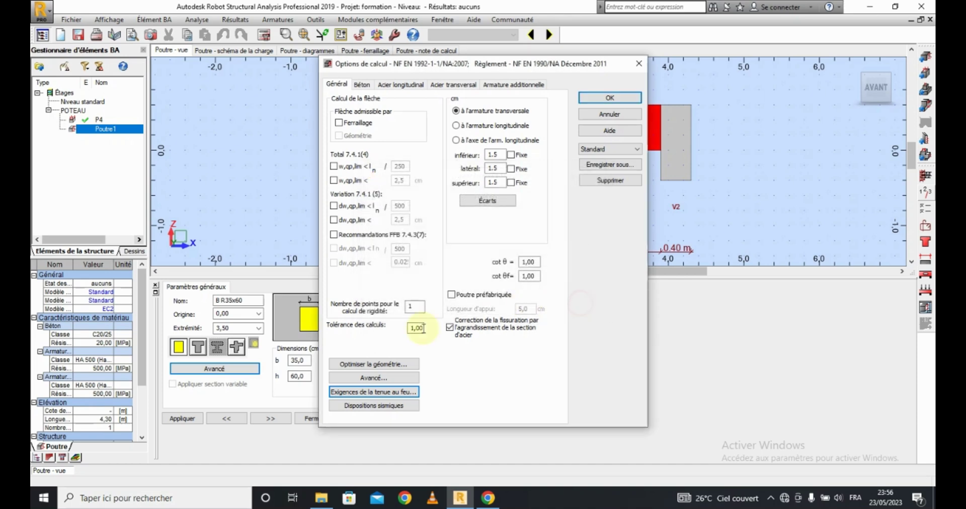
click(373, 392)
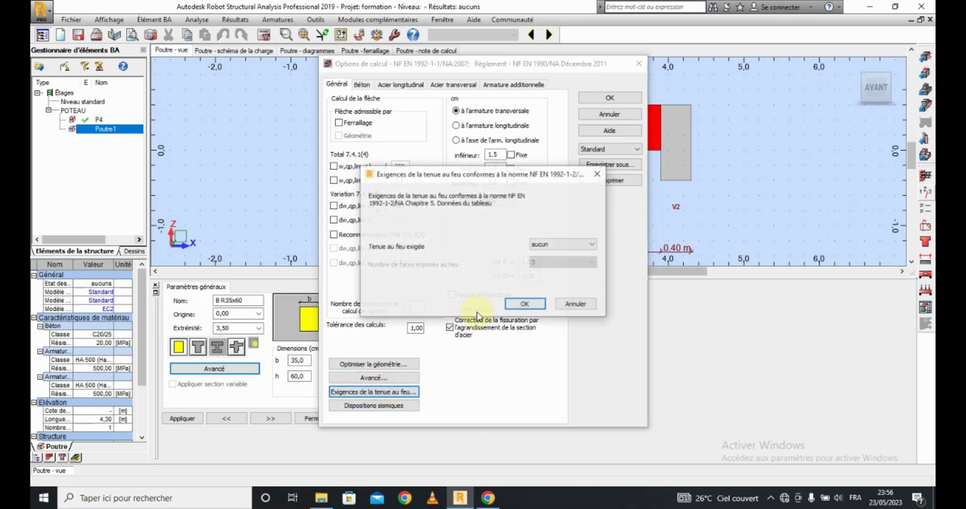
click(559, 243)
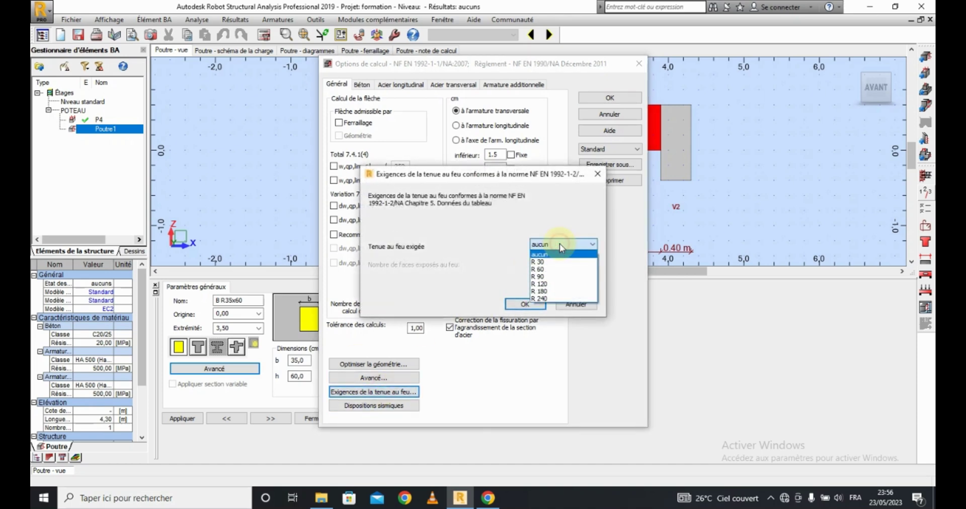
click(542, 262)
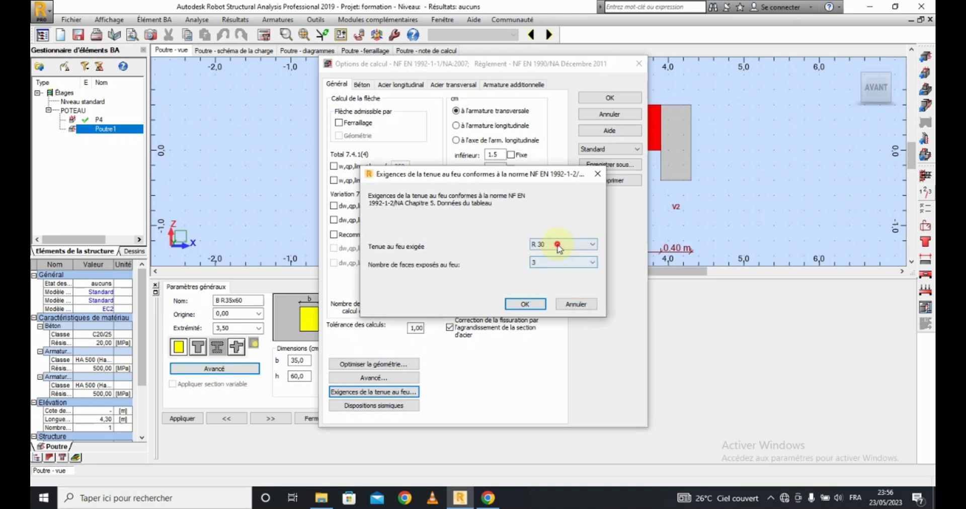
click(558, 244)
click(547, 270)
click(591, 245)
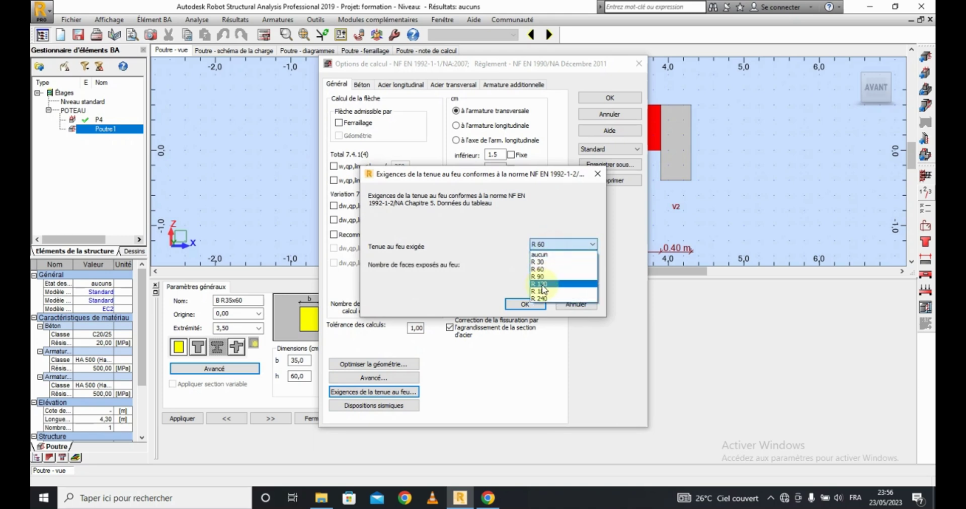
click(547, 277)
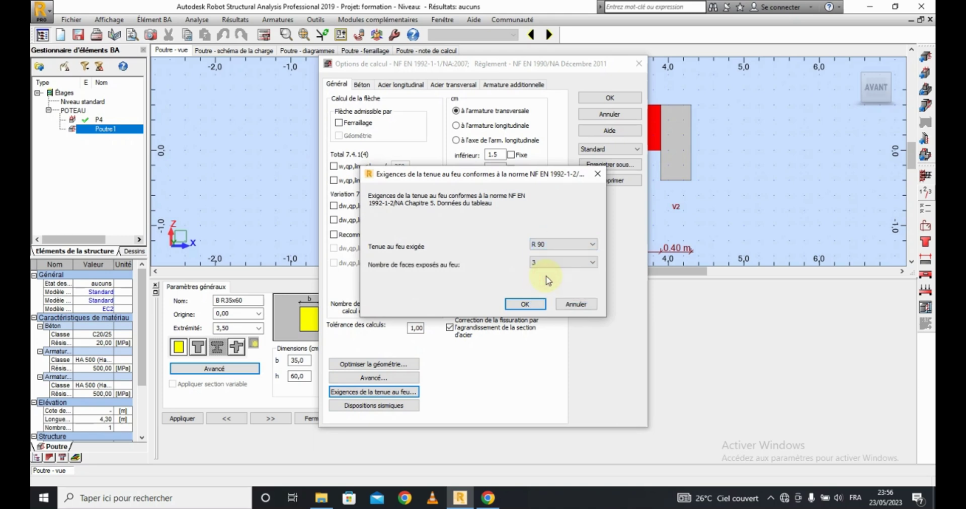
click(552, 247)
click(548, 255)
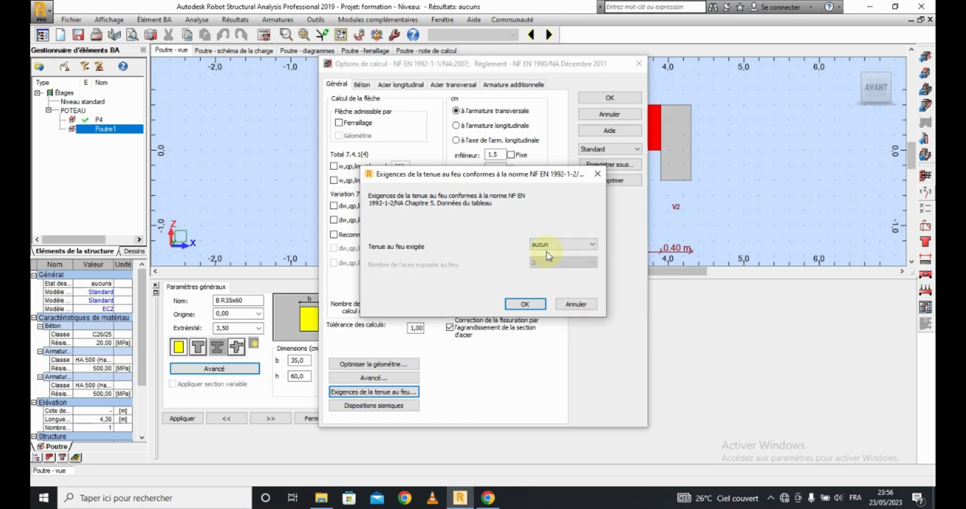
click(523, 305)
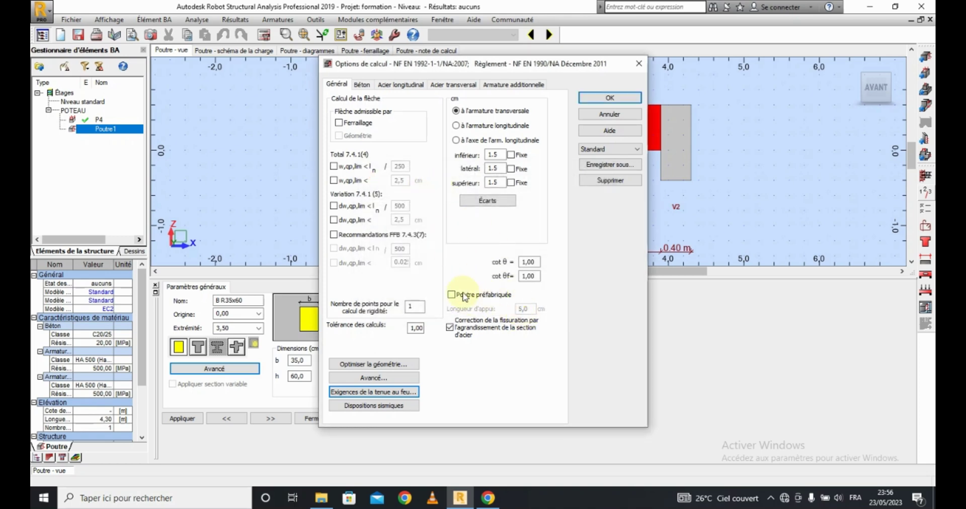
Set the beam's concrete class to C25/30 in the calculation options.
click(362, 84)
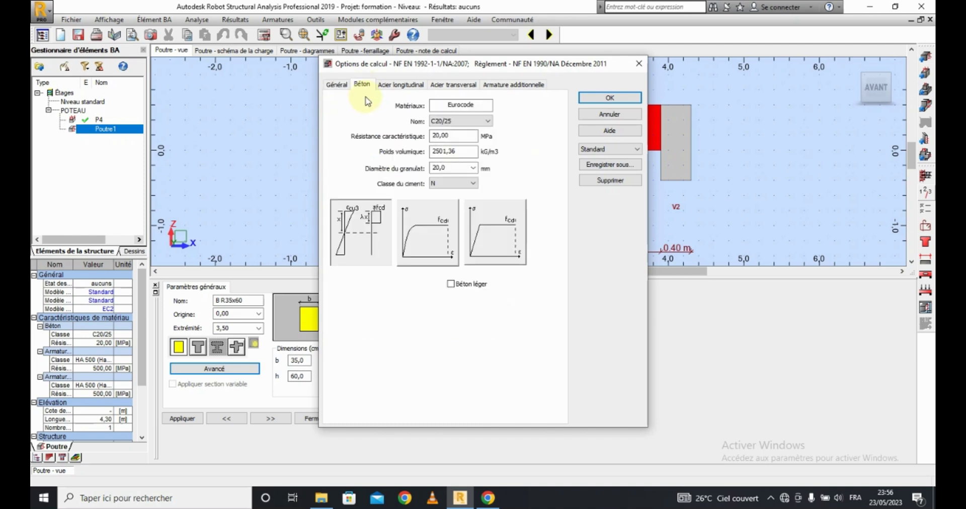
click(443, 123)
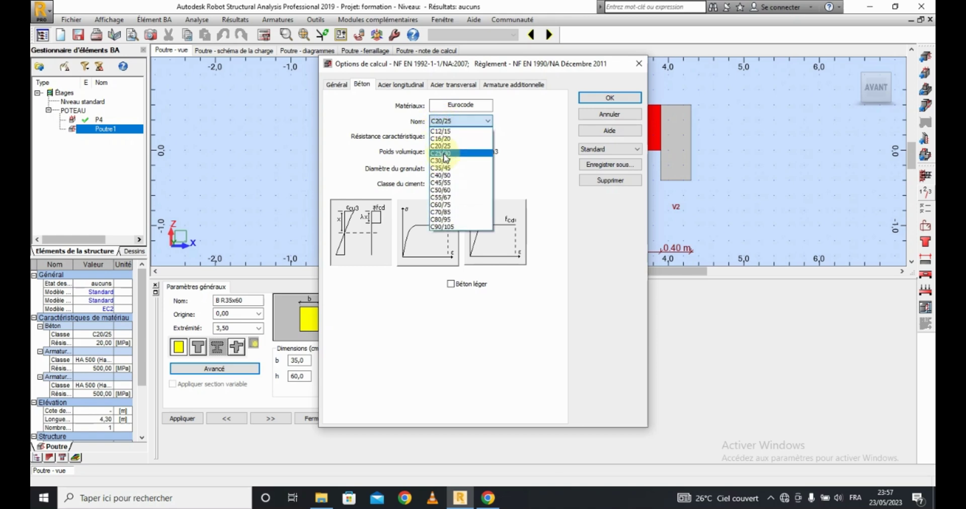
click(442, 123)
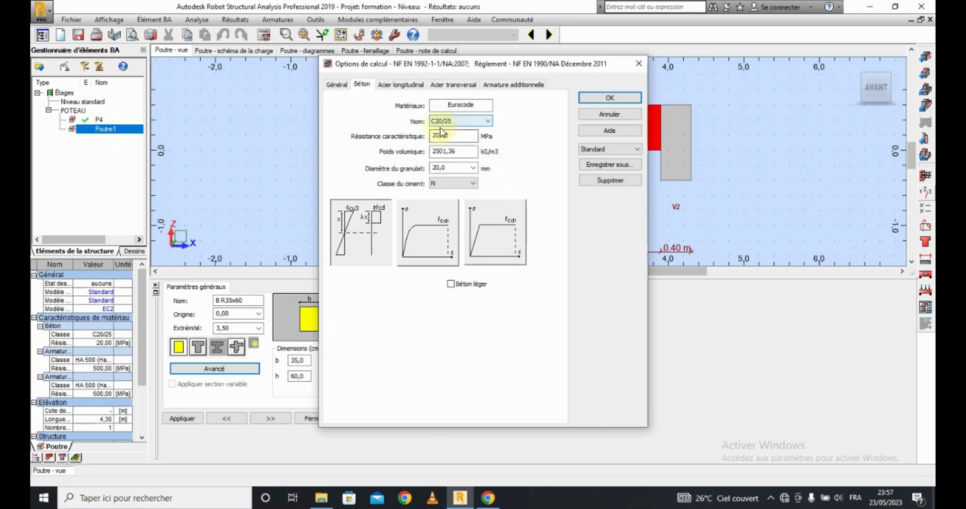
click(442, 125)
click(440, 154)
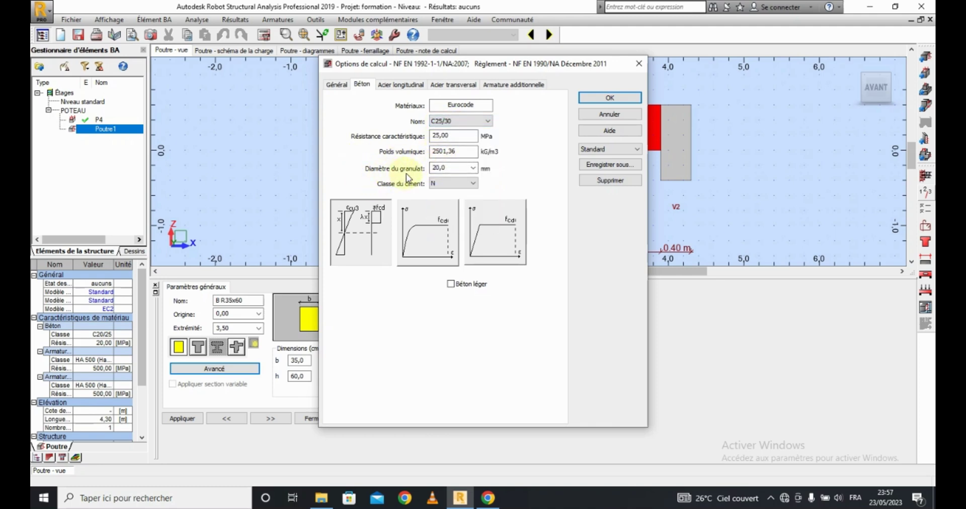
Review the concrete's aggregate diameter and cement class options, keeping 20 mm and class N.
click(443, 170)
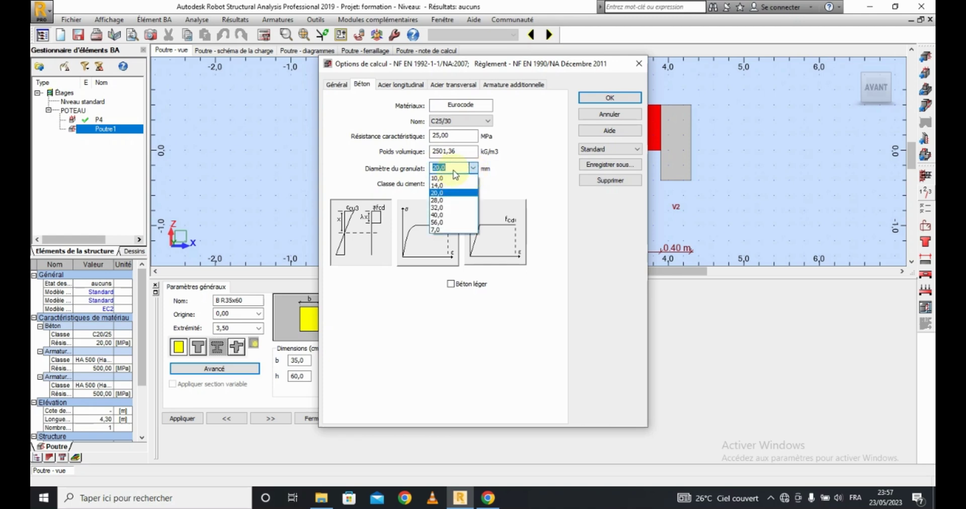
click(472, 167)
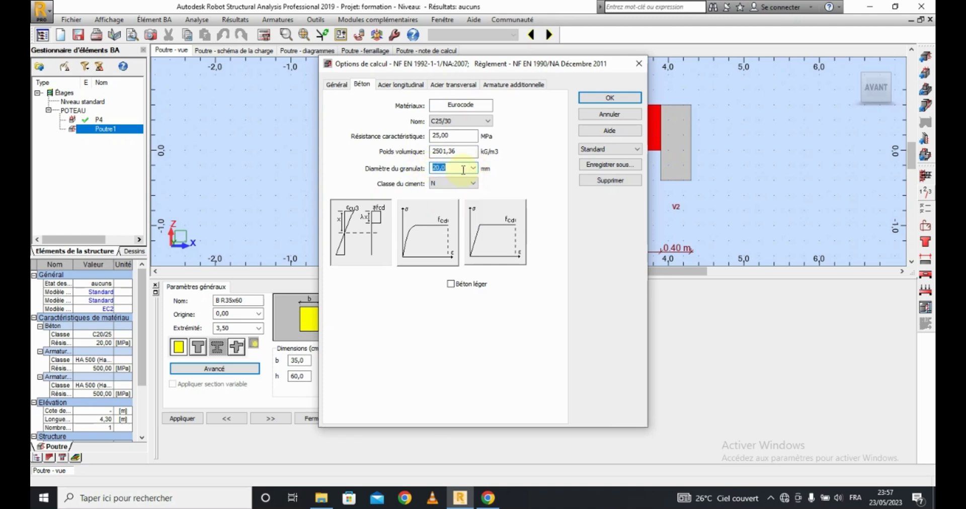
click(444, 185)
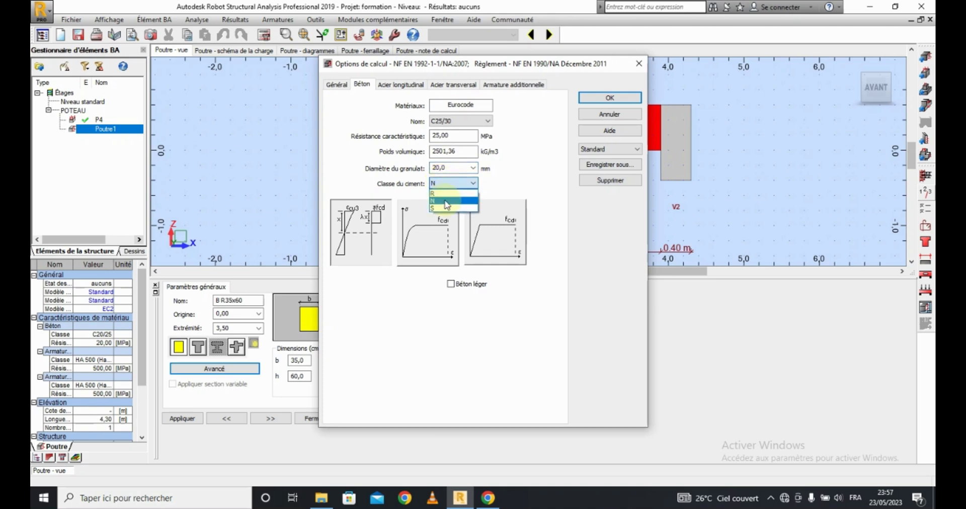
click(445, 202)
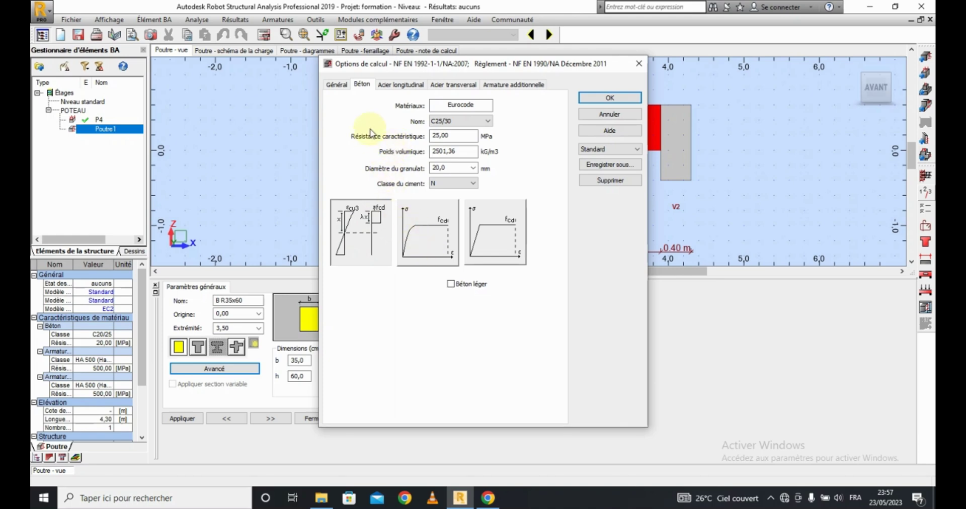
Set the longitudinal steel's ductility class to B.
click(393, 86)
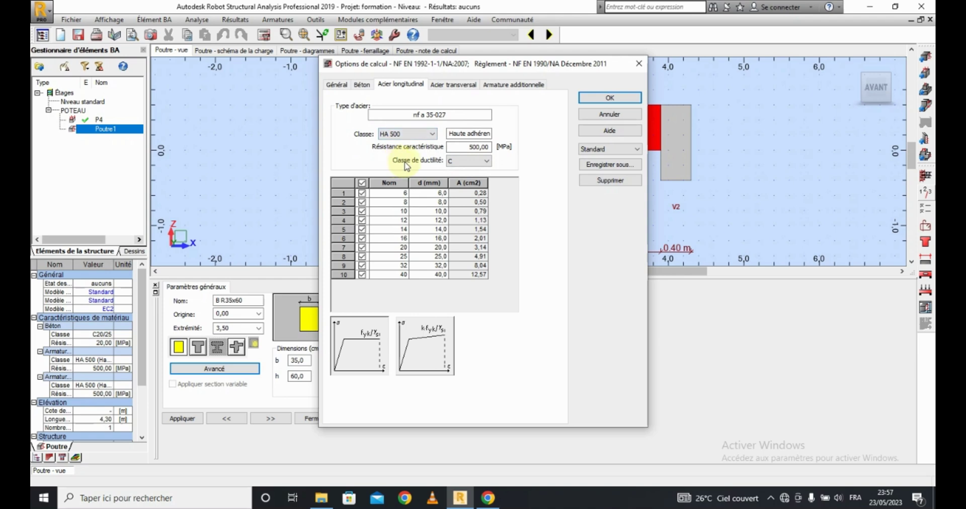
click(476, 161)
click(465, 187)
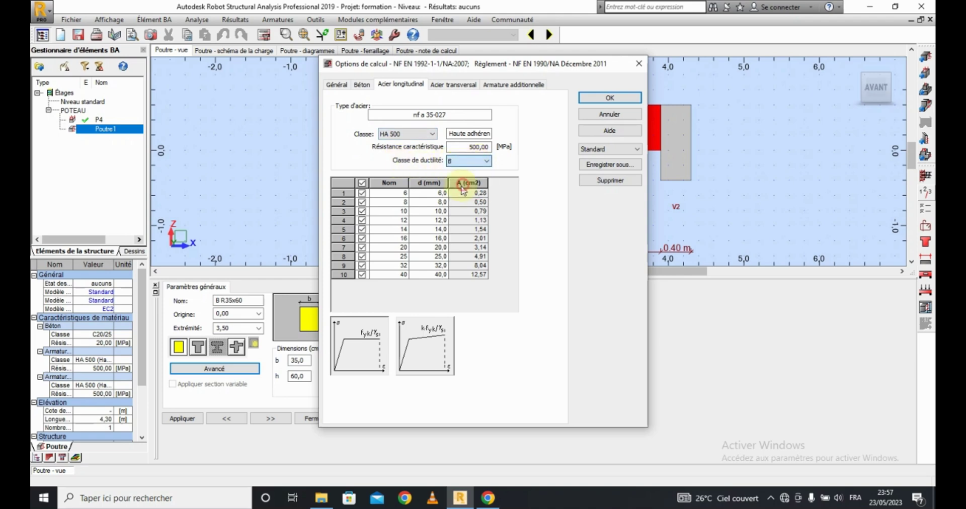
Limit the longitudinal bars to diameters 8, 10, 12 and 14 mm and choose the inclined-branch stress-strain diagram.
click(362, 184)
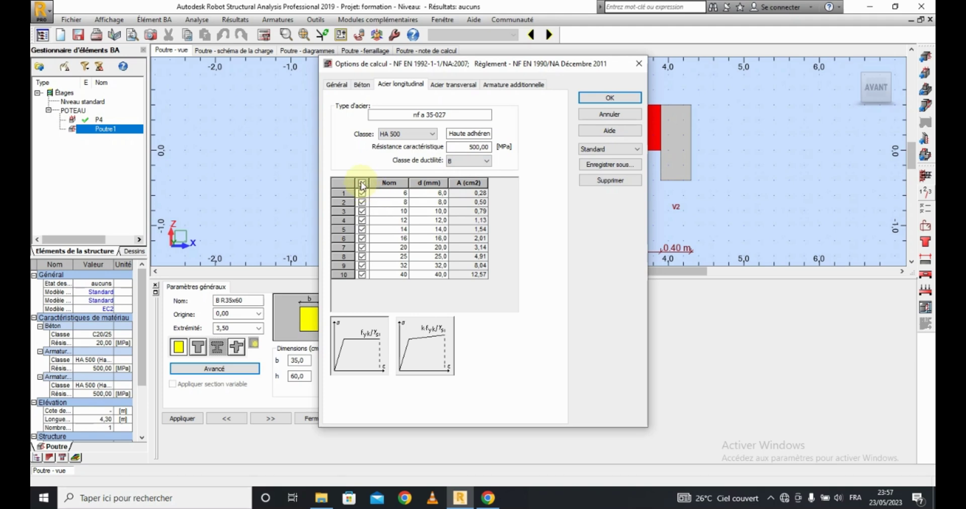
click(362, 184)
click(362, 202)
click(363, 211)
click(362, 221)
click(362, 229)
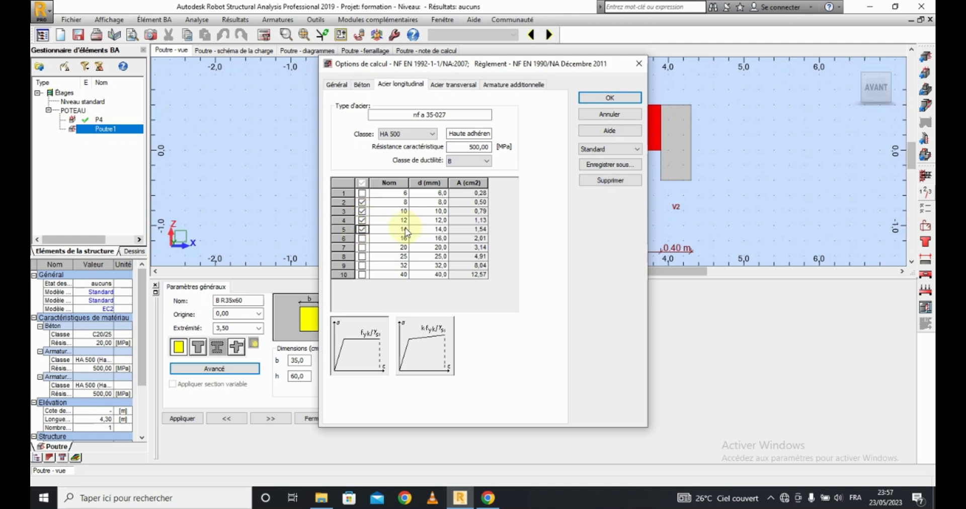
click(427, 340)
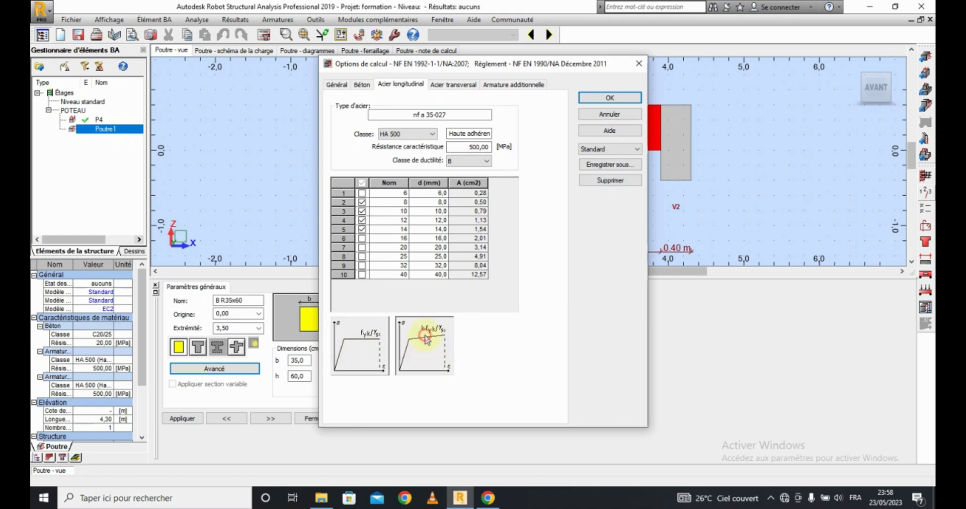
Set the transverse steel's ductility class to B and allow only the 6 mm bar diameter.
click(443, 87)
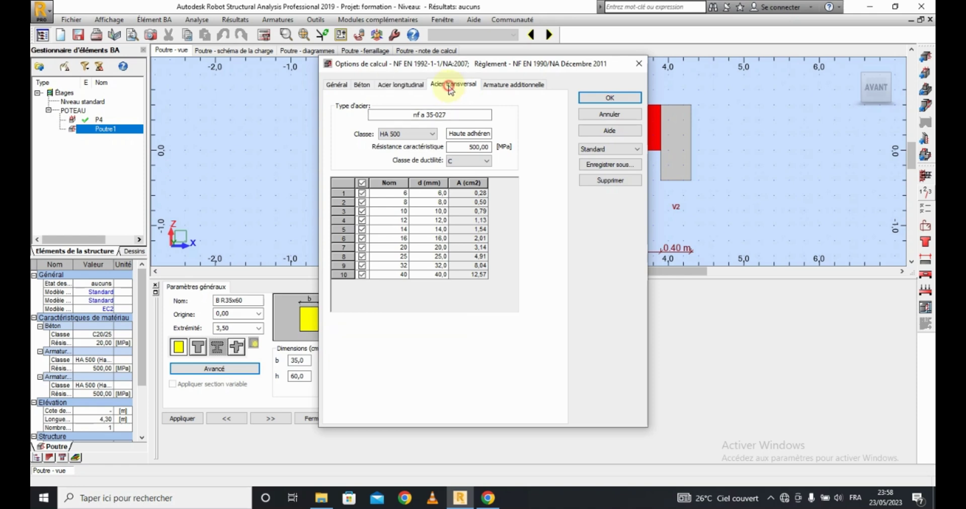
click(461, 160)
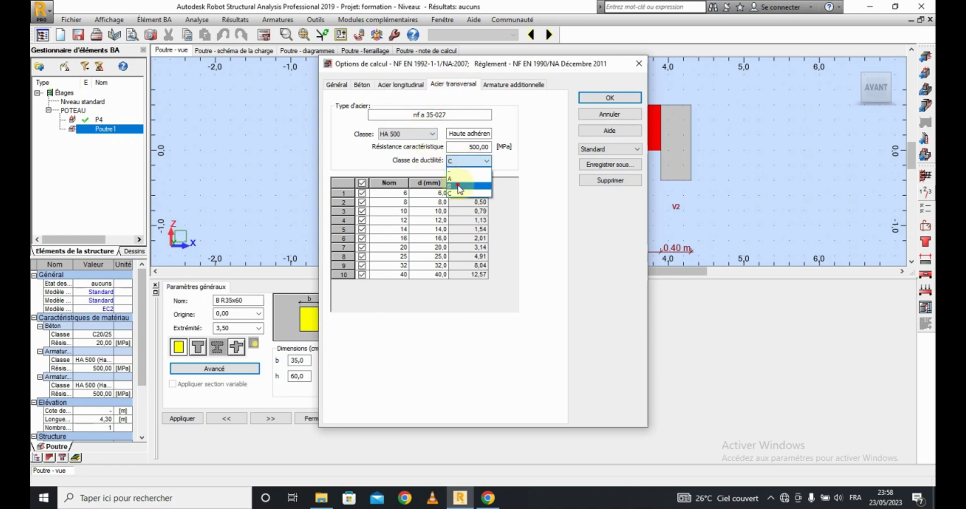
click(457, 180)
click(362, 183)
click(362, 192)
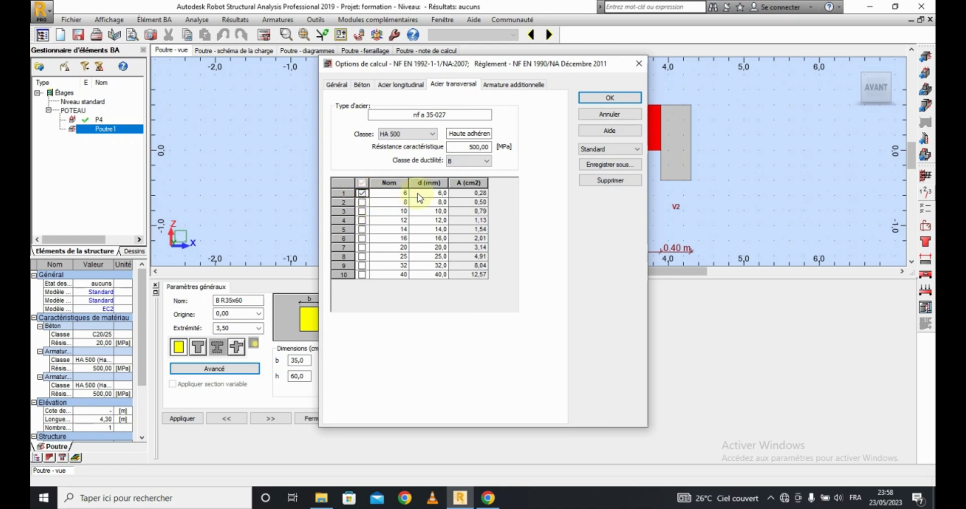
Limit the additional reinforcement to bar diameters 8, 10, 12 and 14 mm.
click(513, 84)
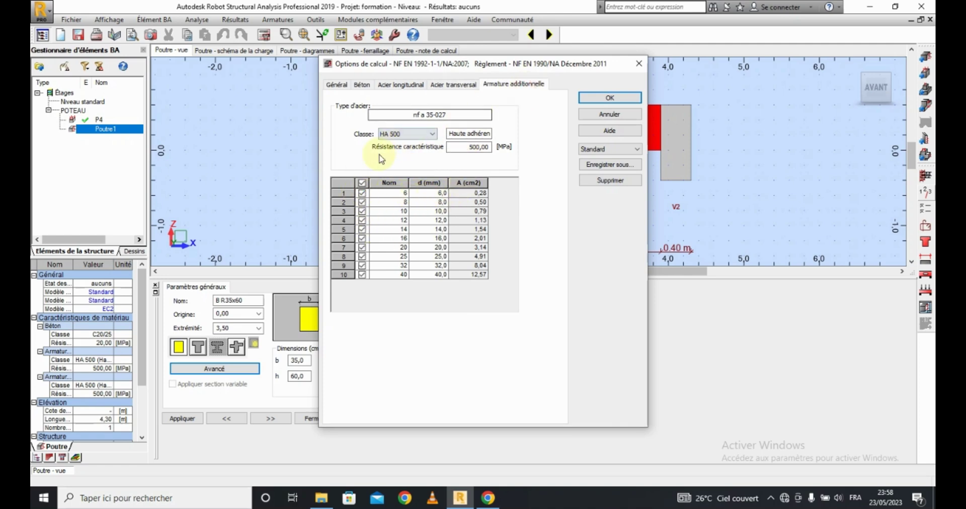
click(362, 183)
click(362, 202)
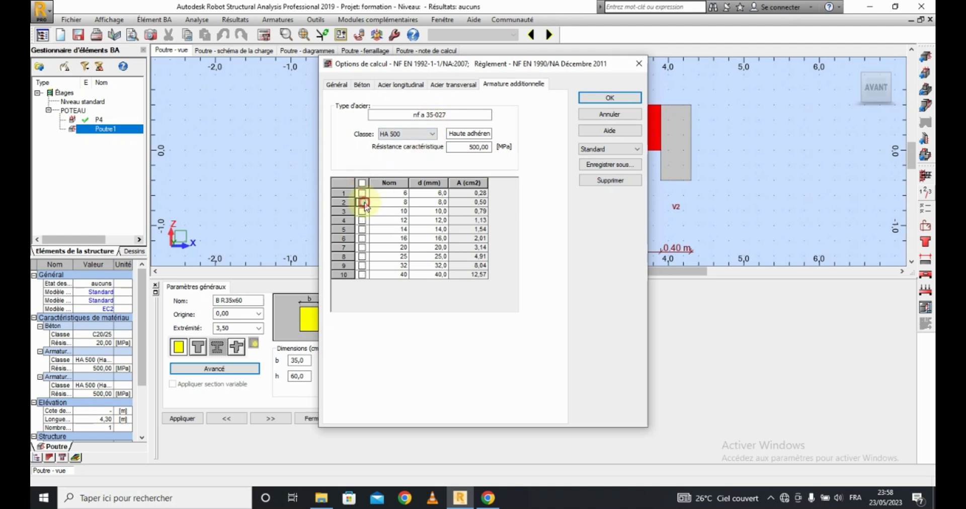
click(362, 211)
click(362, 220)
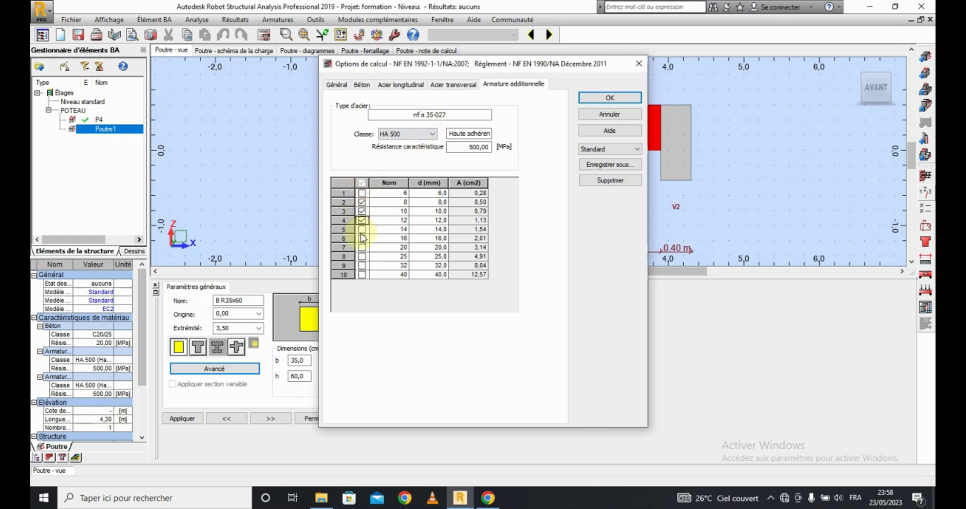
click(377, 228)
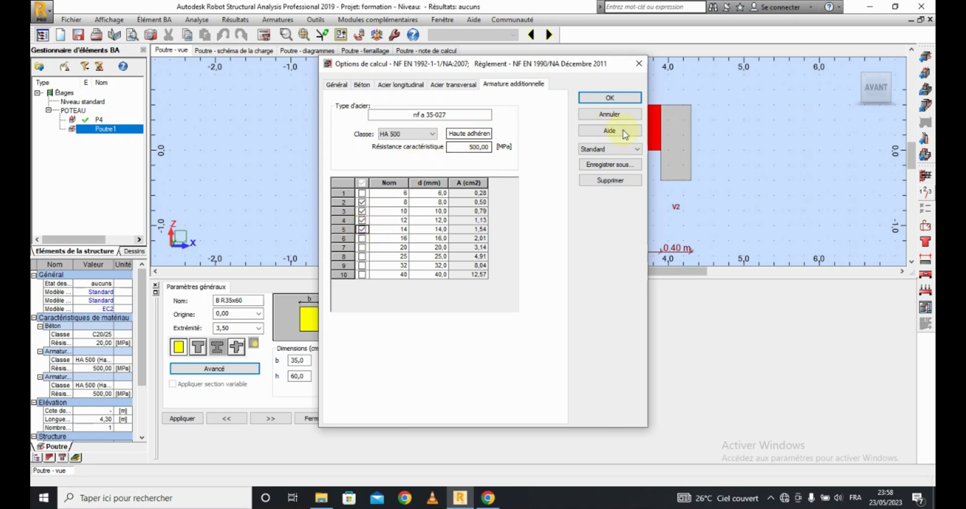
Save the calculation options as EC2 and apply them to the beam.
click(610, 166)
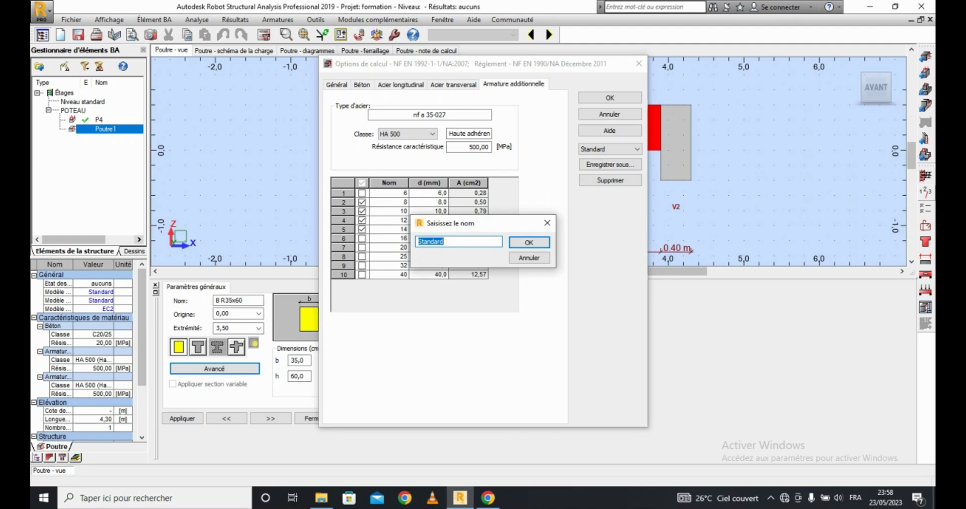
text(EC2)
click(528, 243)
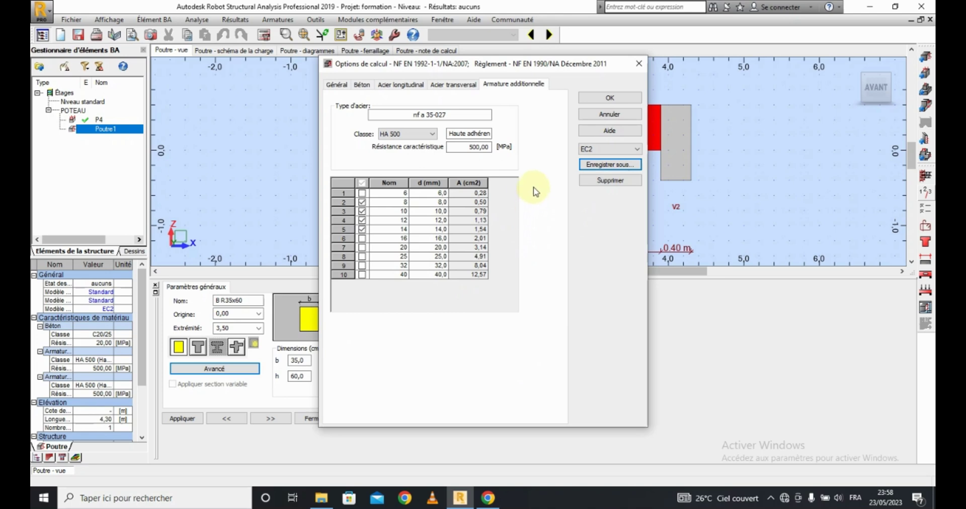
click(612, 97)
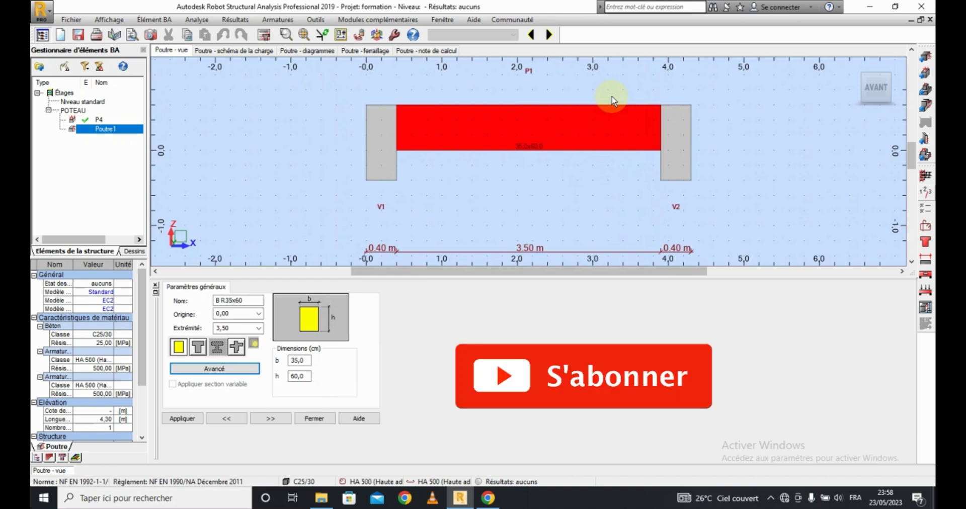
Examine the beam's available reinforcement models and parameter sets in its properties, leaving Standard and EC2 selected.
click(103, 291)
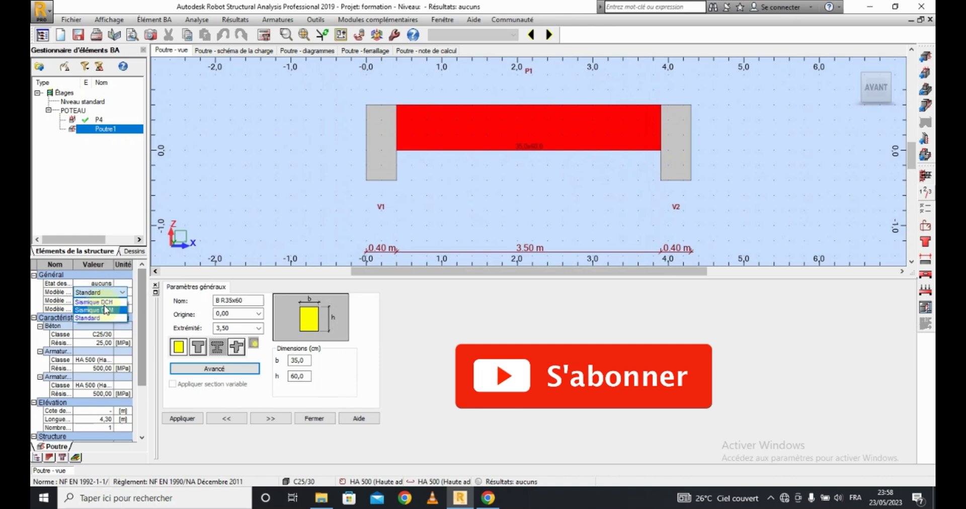
click(103, 292)
click(110, 293)
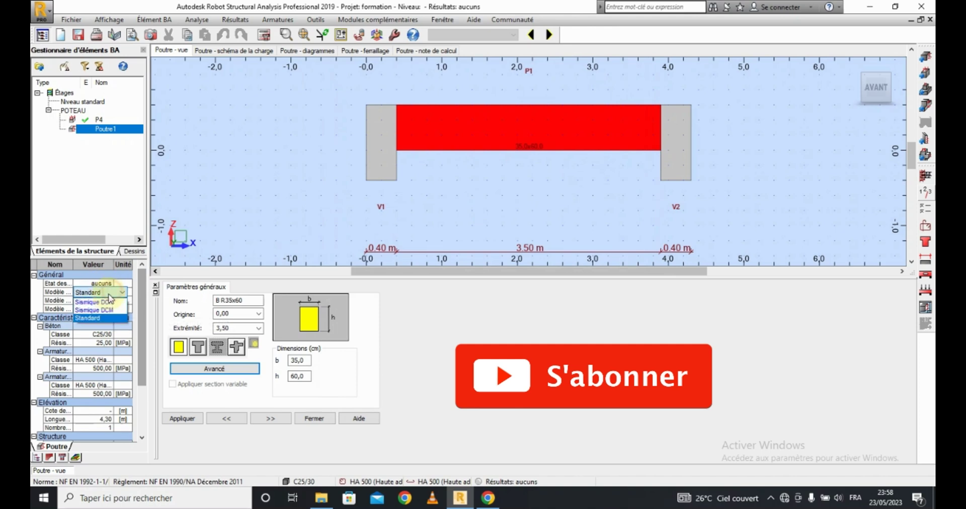
click(106, 294)
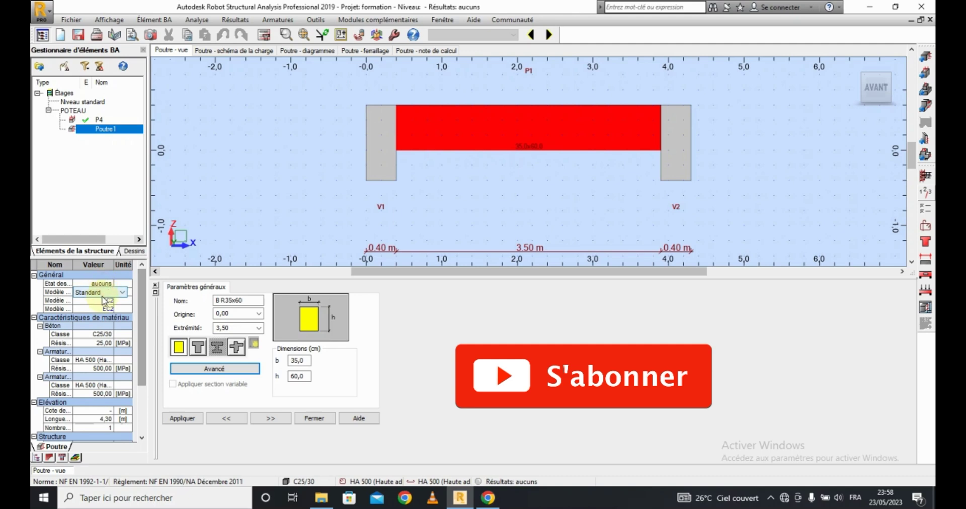
click(103, 308)
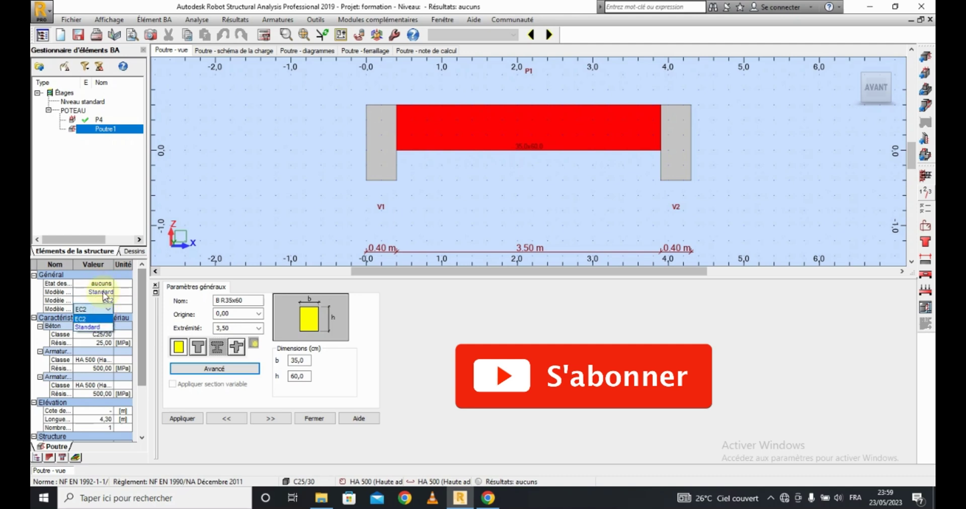
click(267, 195)
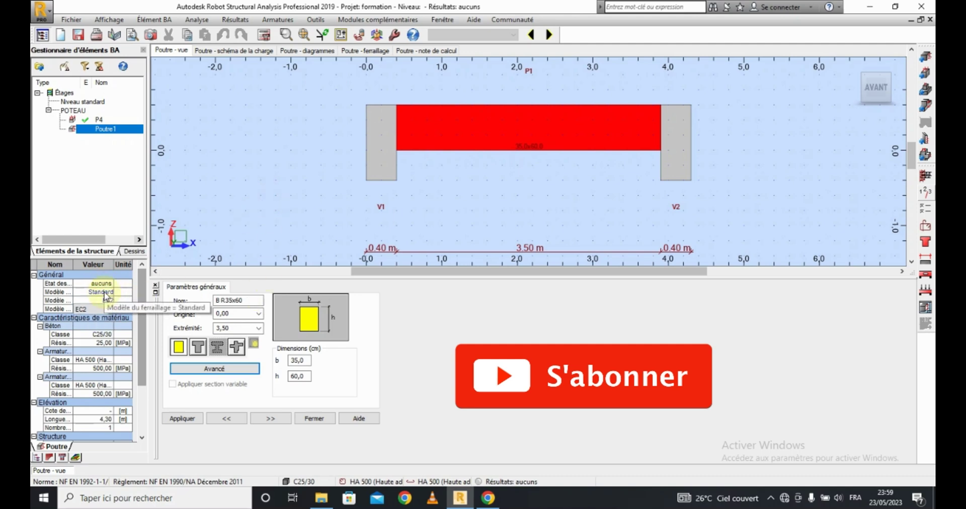
click(104, 293)
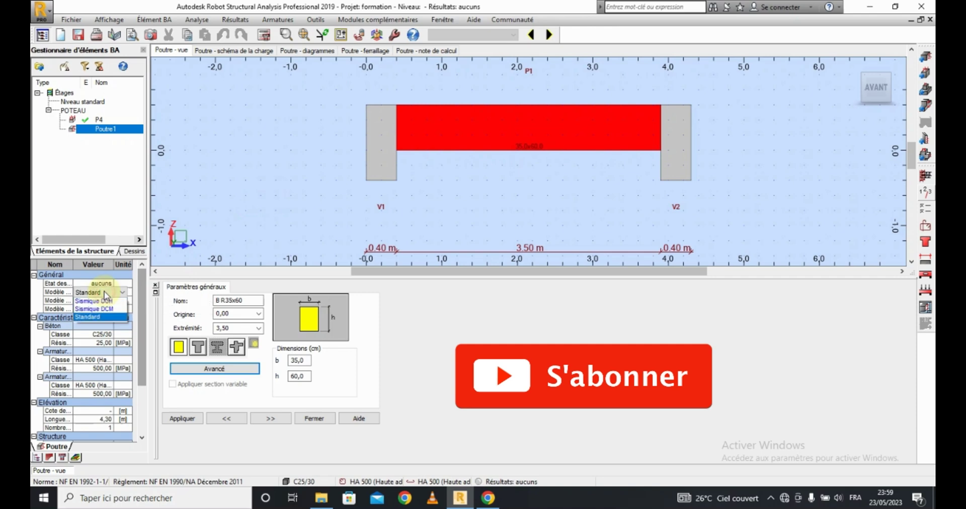
Set the beam's reinforcement layout to per span (Par travée), with a 10 mm minimum longitudinal diameter and bent-up lower bars.
click(924, 229)
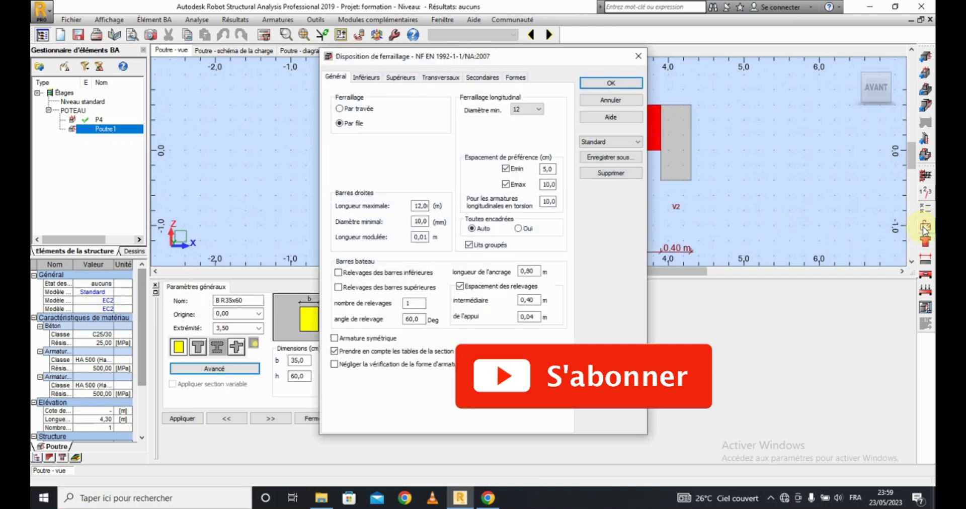
click(341, 109)
click(529, 113)
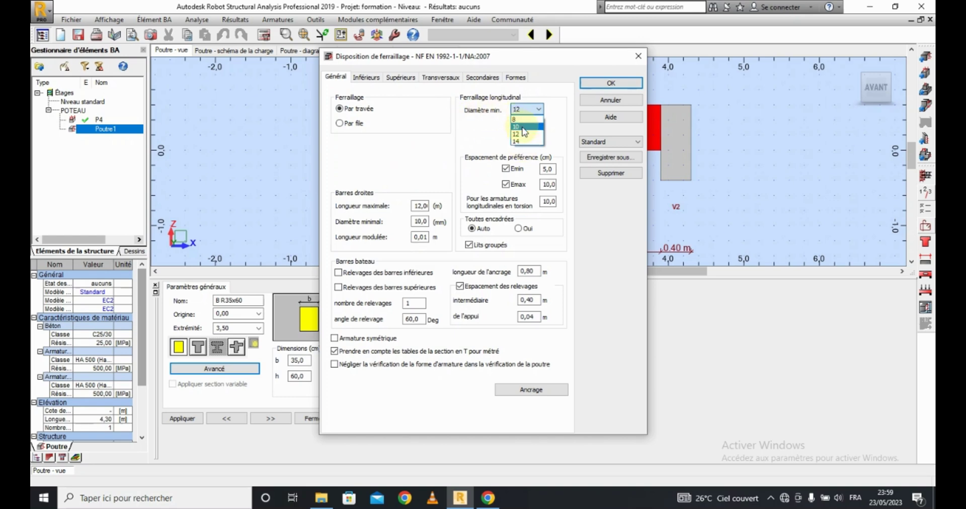
click(522, 128)
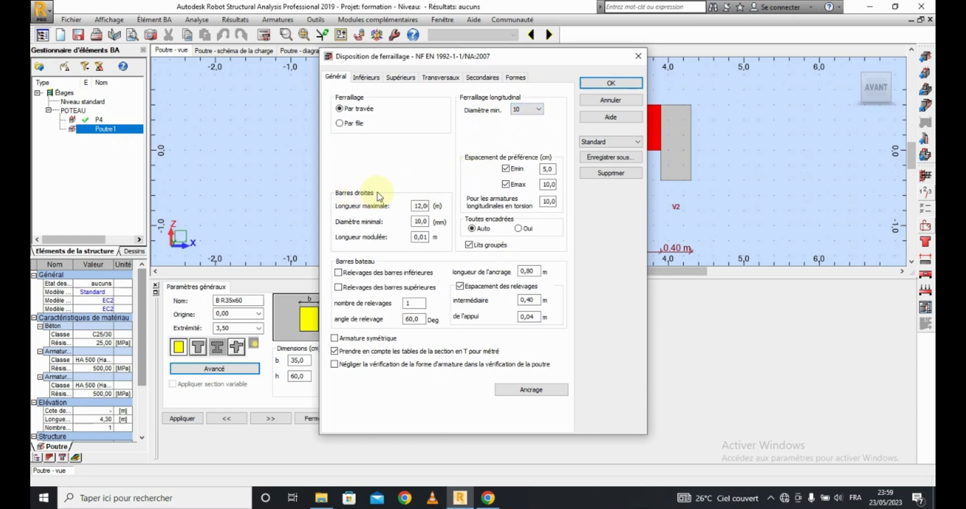
click(422, 206)
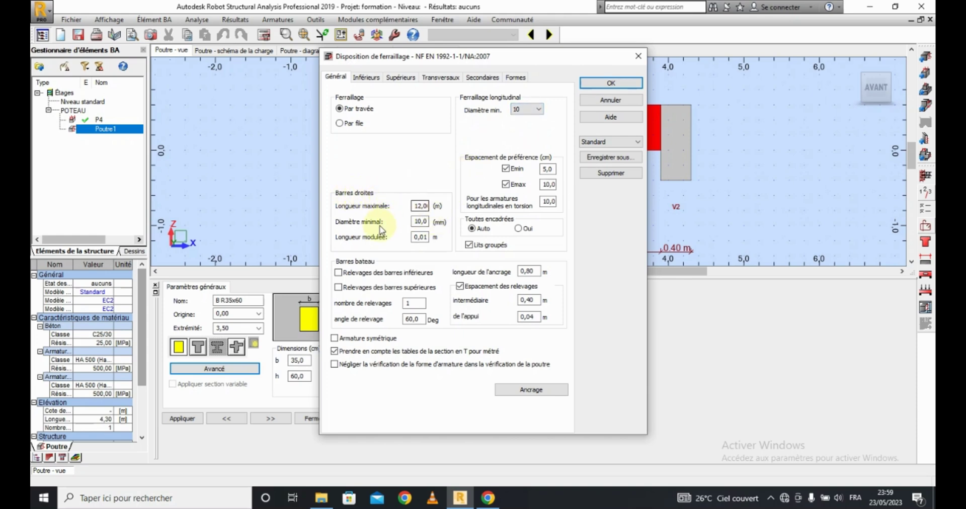
click(338, 273)
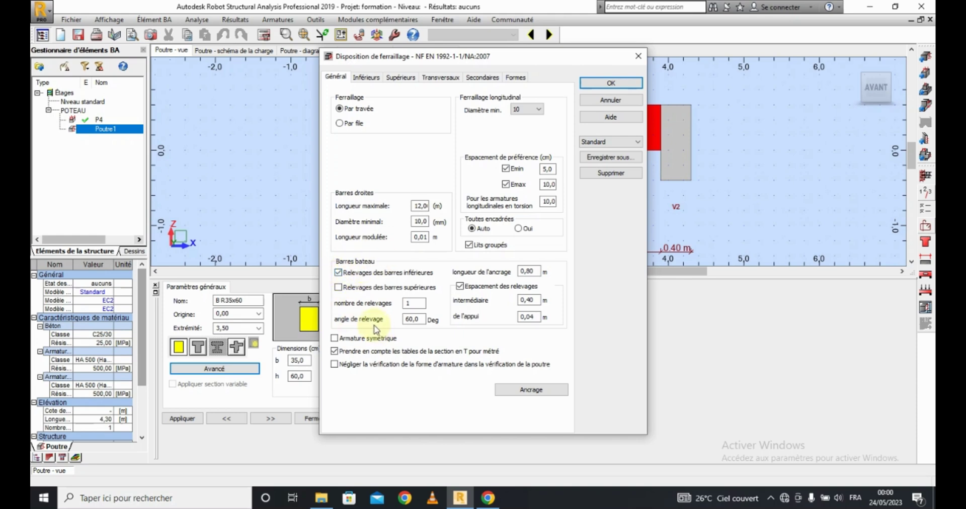
Review the lower and upper bar settings of the reinforcement layout and accept the support reinforcement options of the transverse bars.
click(366, 78)
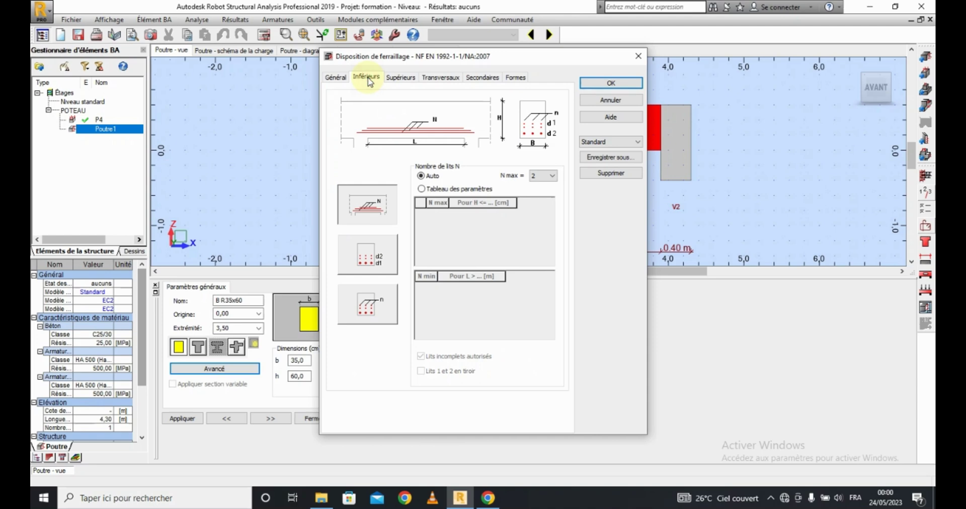
click(399, 78)
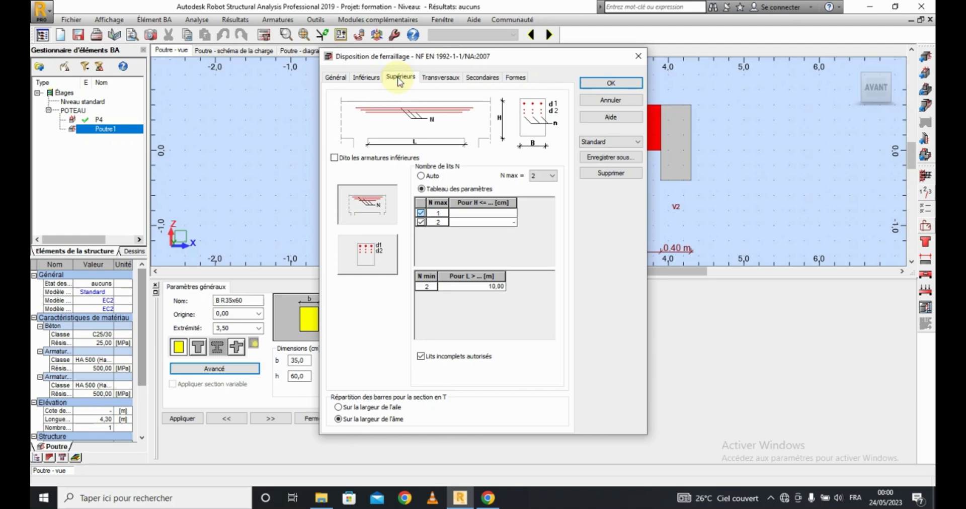
click(436, 78)
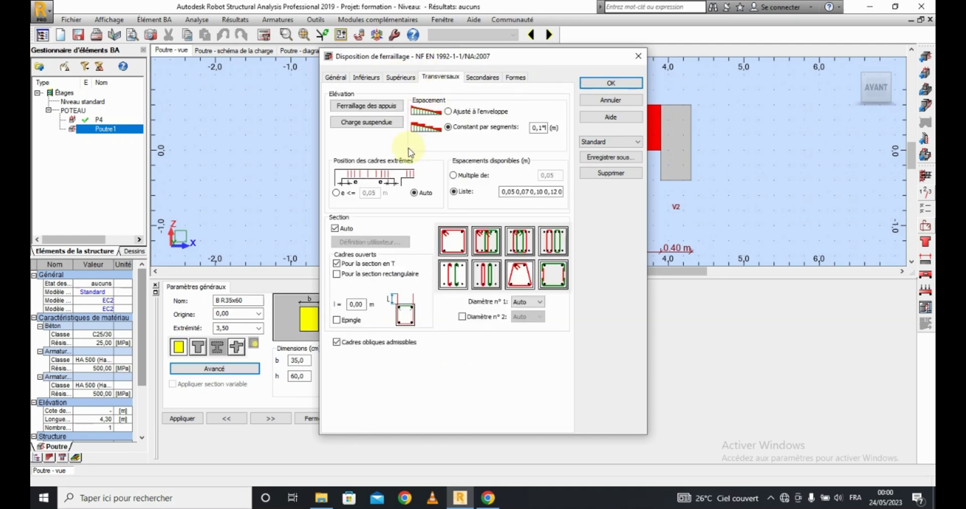
click(364, 109)
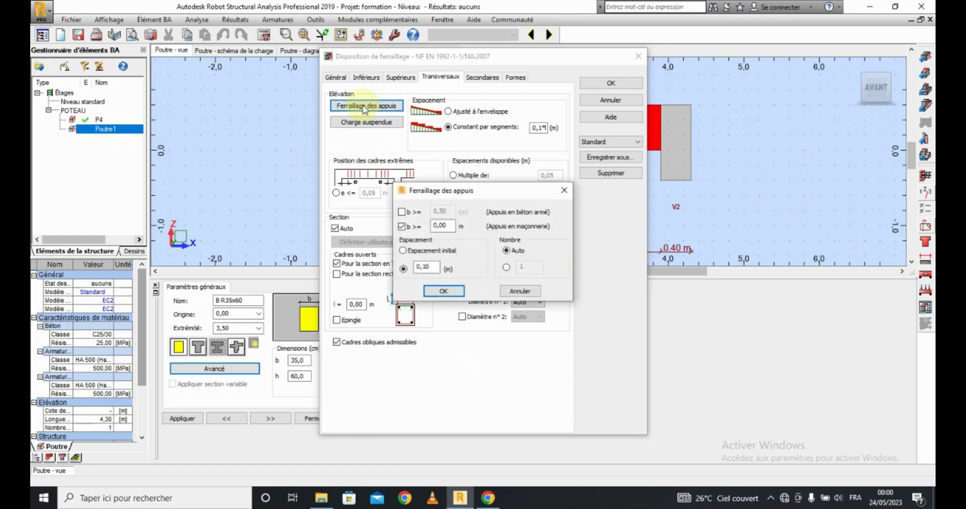
click(443, 290)
Set the suspended-load (Charge suspendue) reinforcement mode to bent-up bars, keeping the stirrup spacing constant per segment.
click(370, 126)
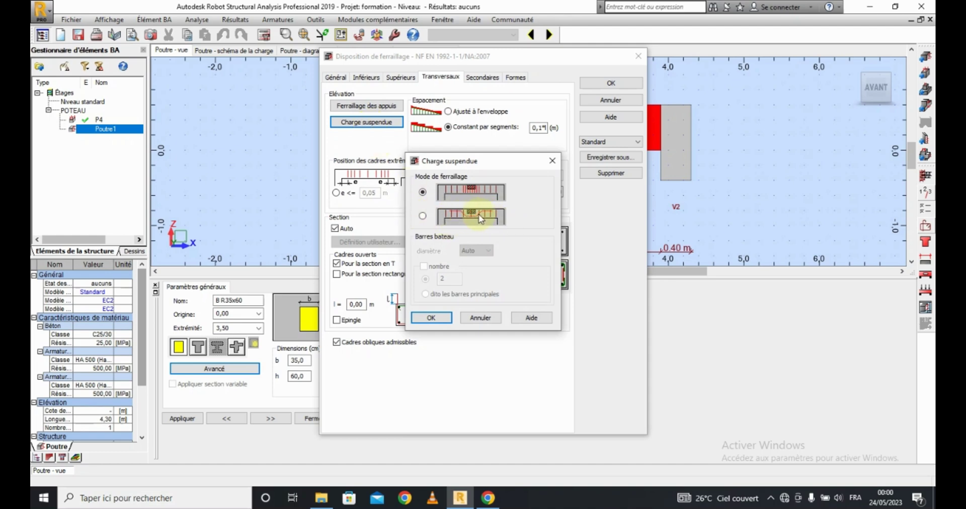
click(426, 218)
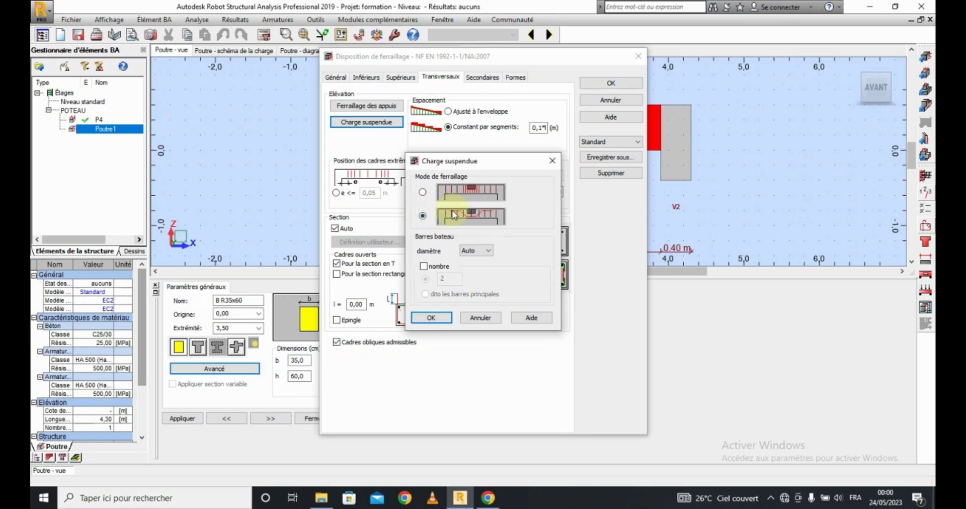
click(431, 318)
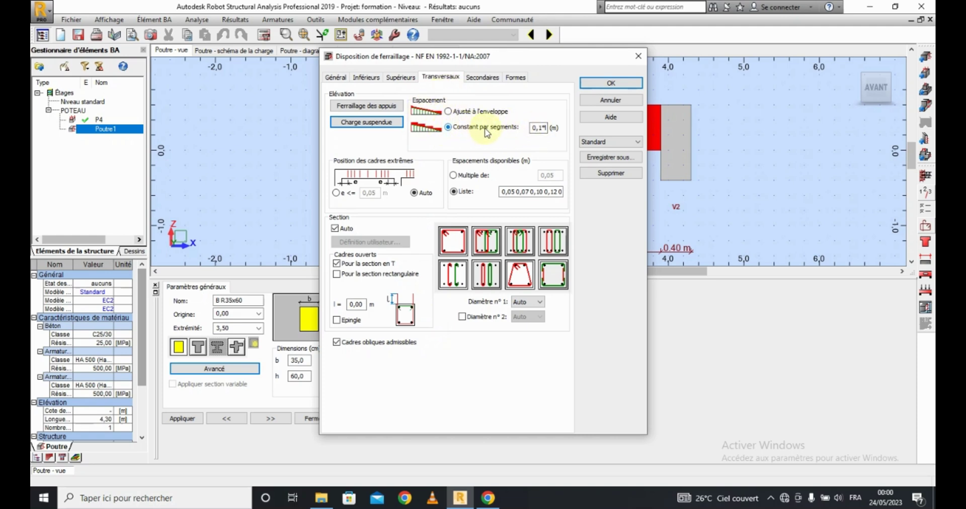
double_click(539, 128)
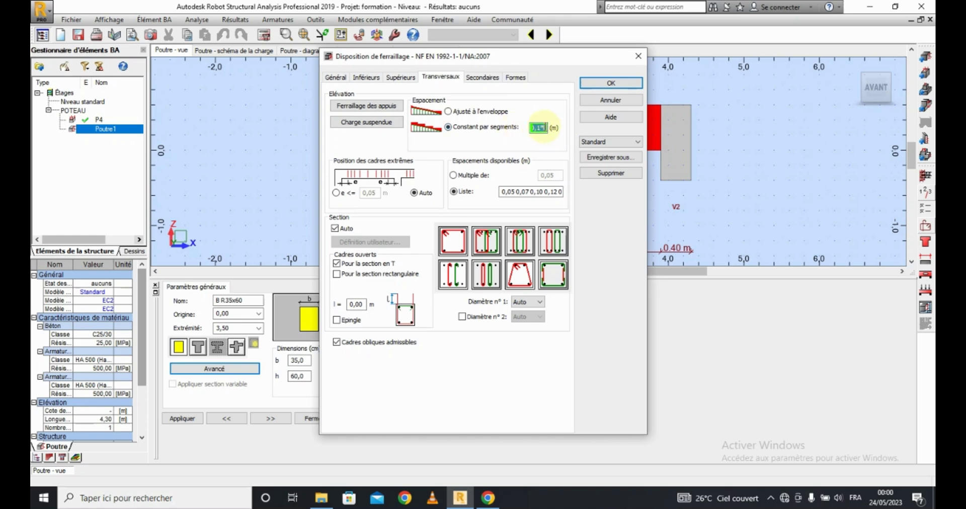
click(538, 128)
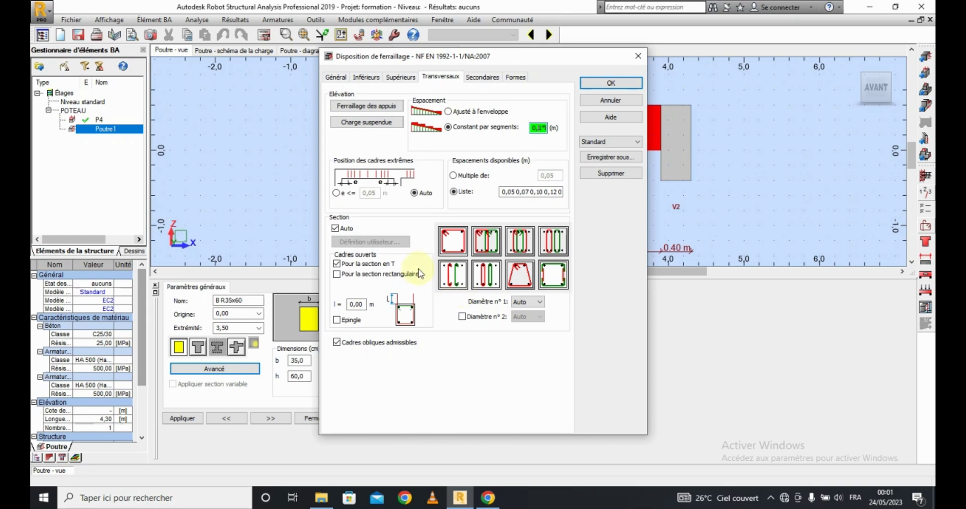
Set the height condition h for applying skin reinforcement (Armature de peau) to 0.7 m.
click(483, 77)
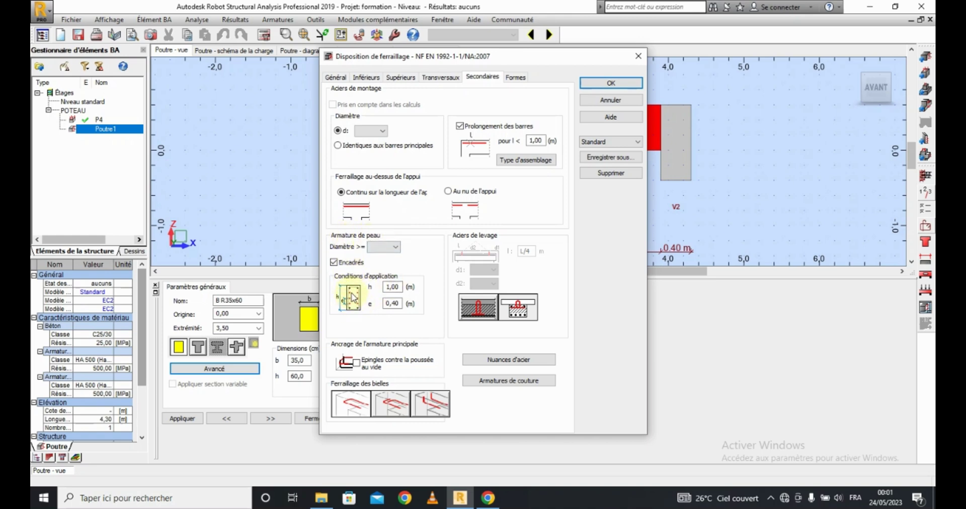
double_click(393, 286)
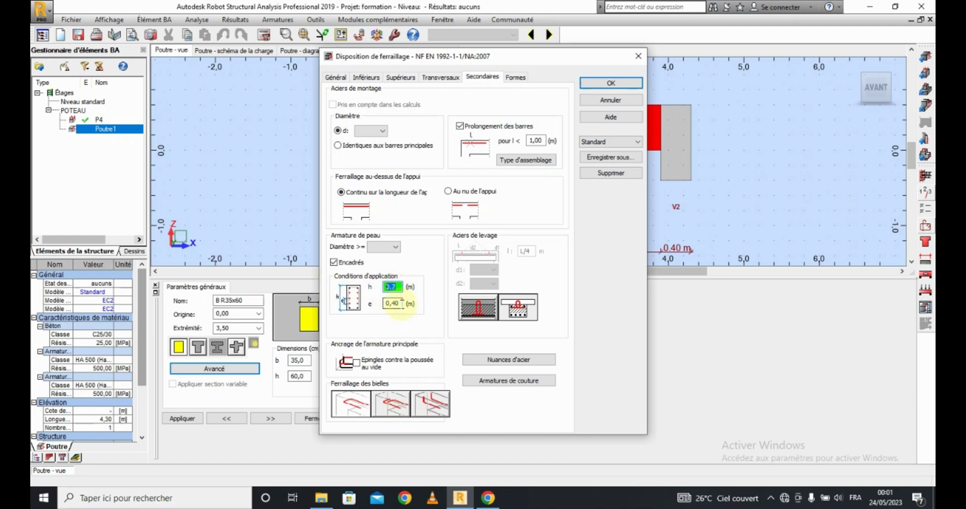
click(397, 303)
click(400, 288)
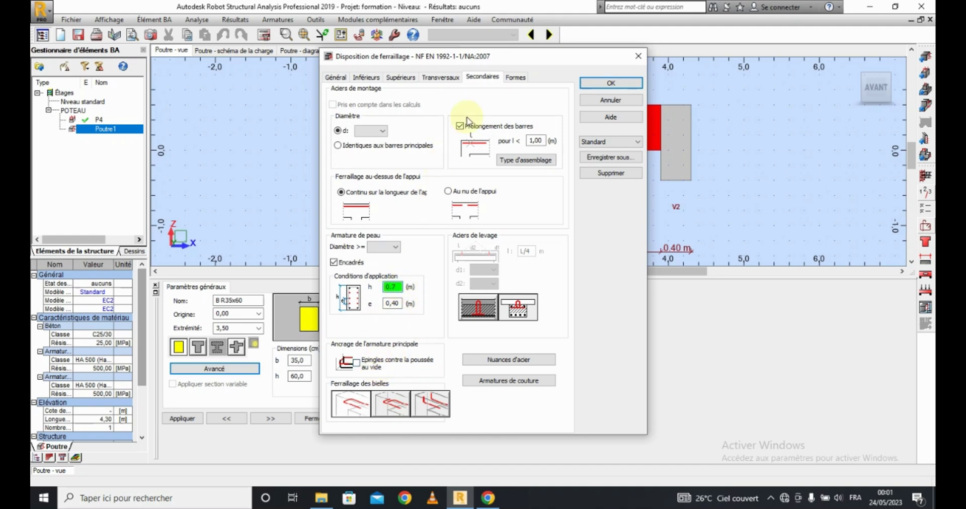
Save the reinforcement layout as EC2 and apply it to the beam.
click(514, 78)
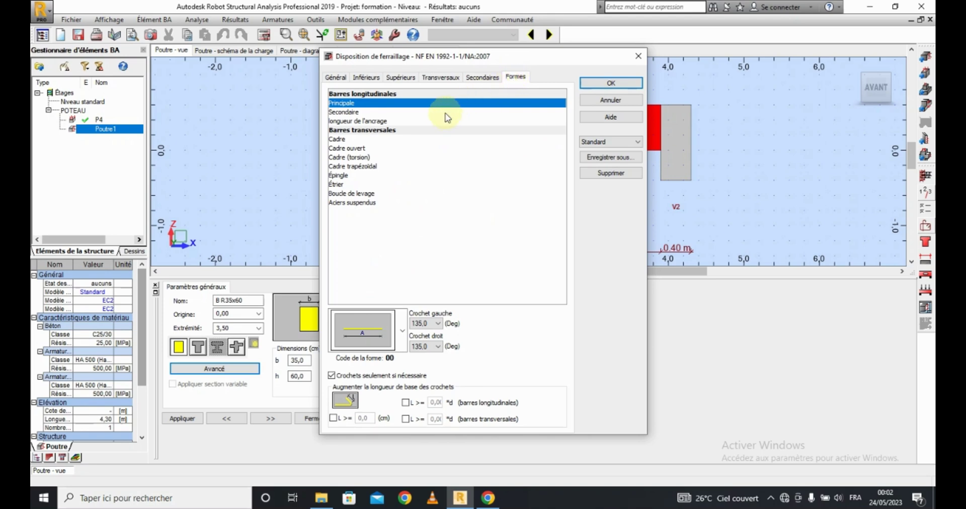
click(617, 159)
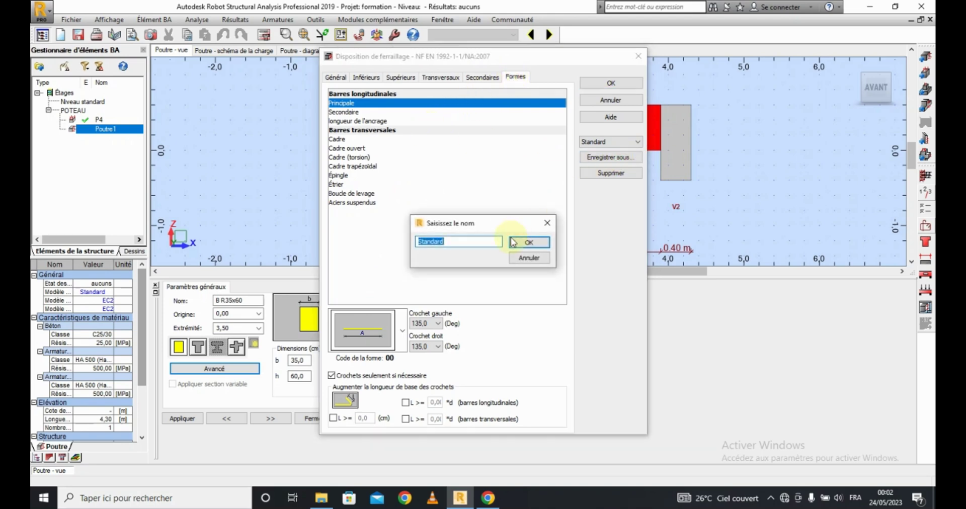
text(EC2)
click(530, 243)
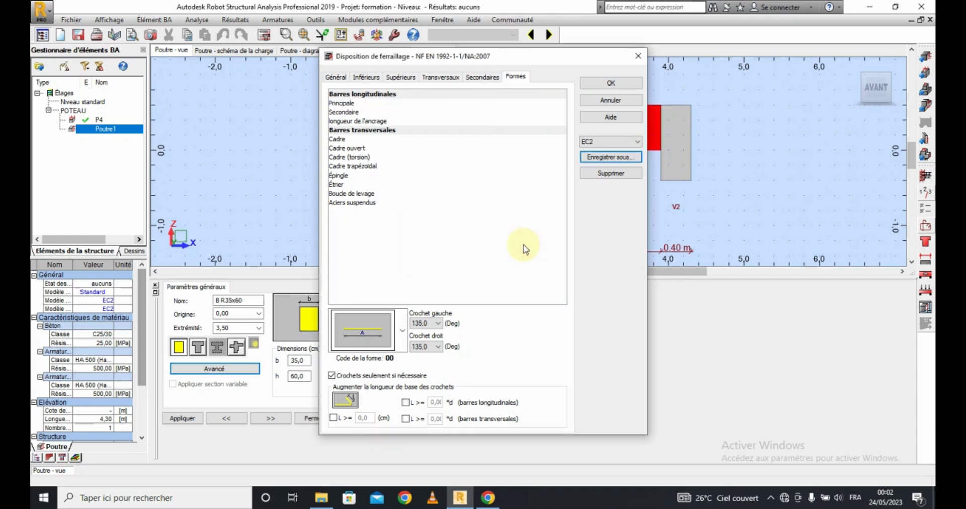
click(614, 81)
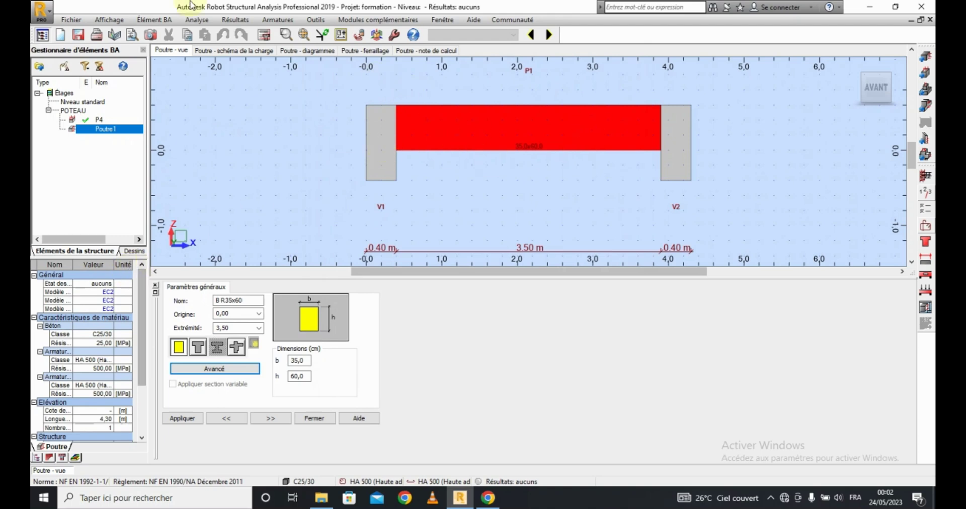
Calculate the reinforcement of beam Poutre1 and generate its execution drawing.
click(264, 36)
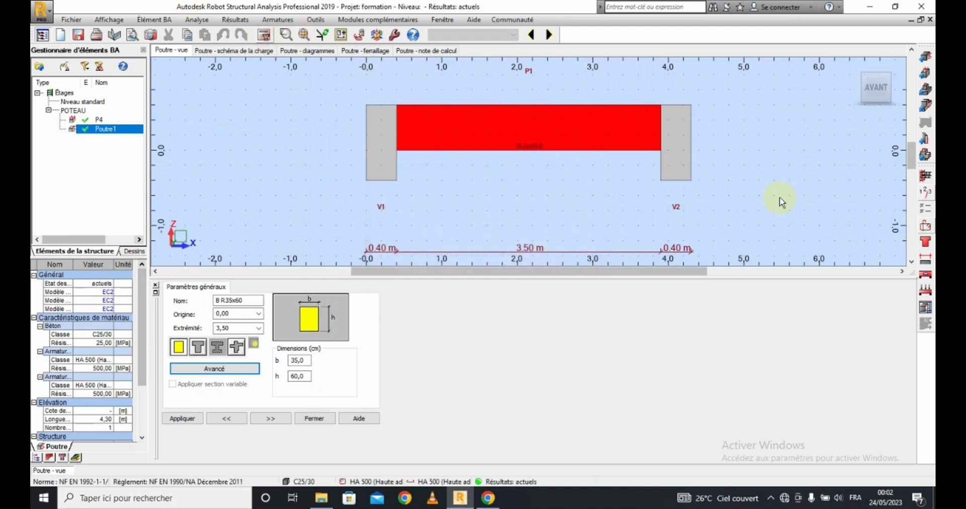
click(924, 307)
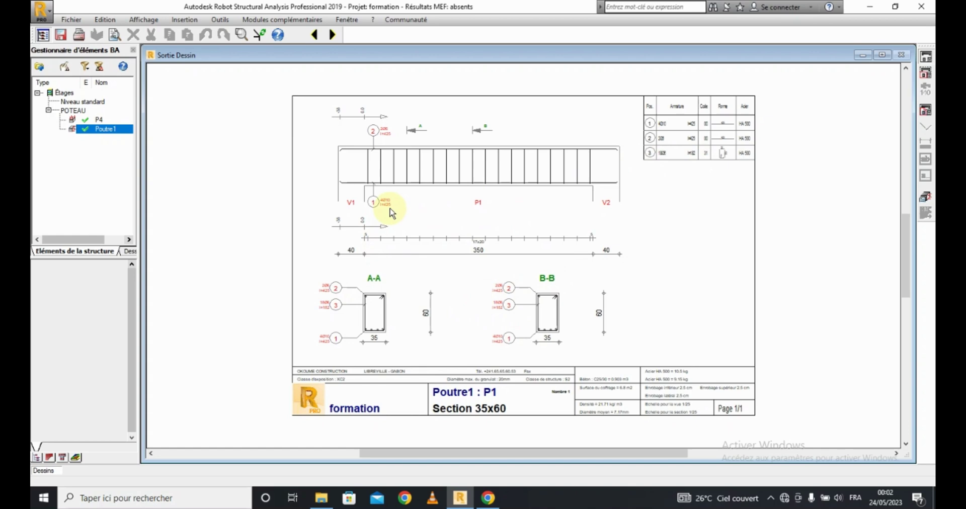
click(927, 198)
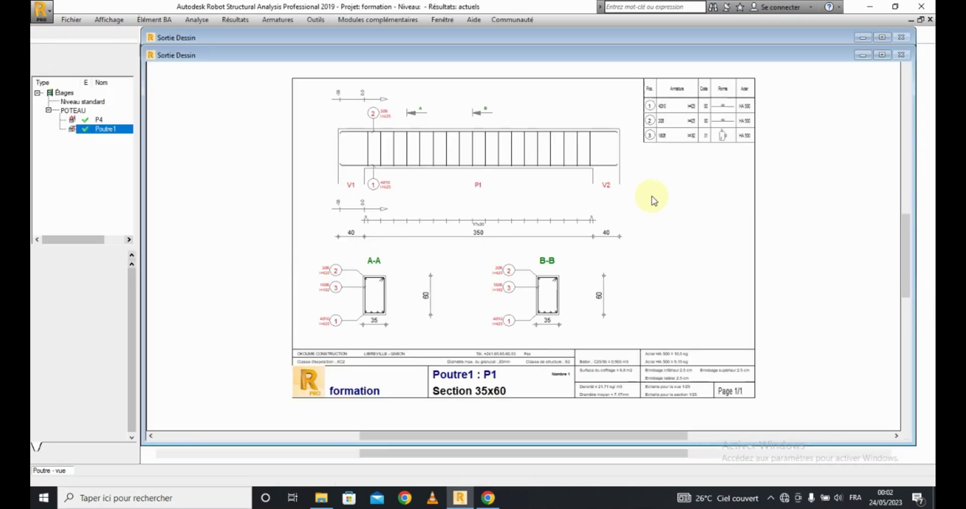
Examine the bar schedule on the beam's execution drawing and return to the beam view.
scroll(662, 126, up, 5)
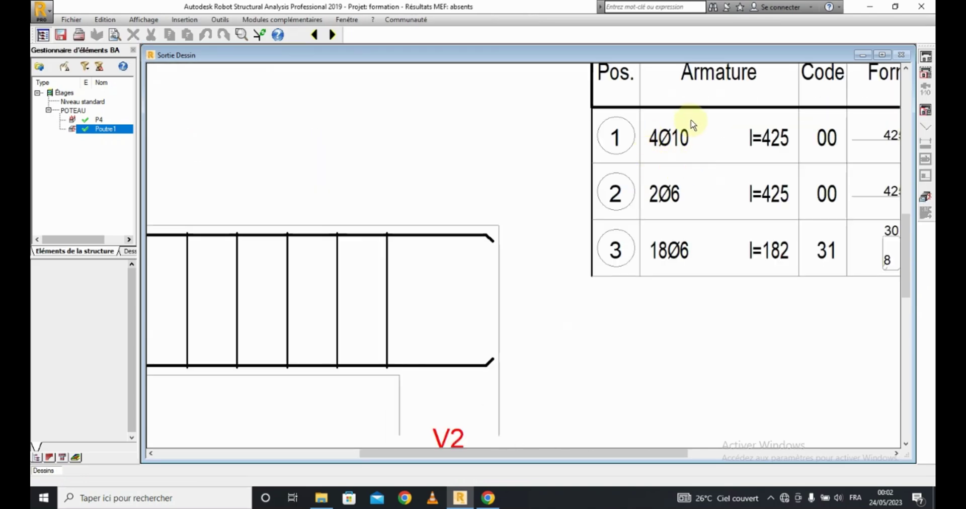
scroll(674, 145, down, 2)
scroll(672, 143, down, 2)
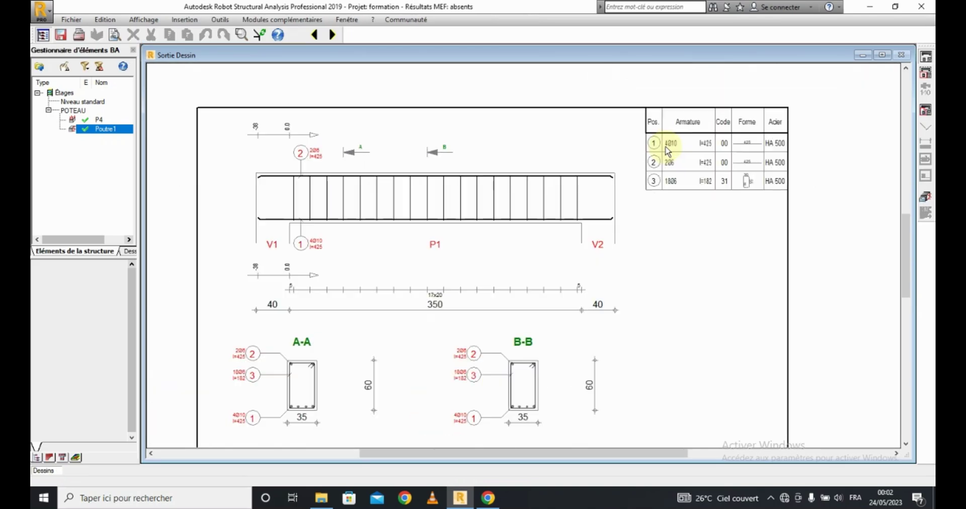
scroll(679, 151, up, 2)
scroll(685, 135, up, 2)
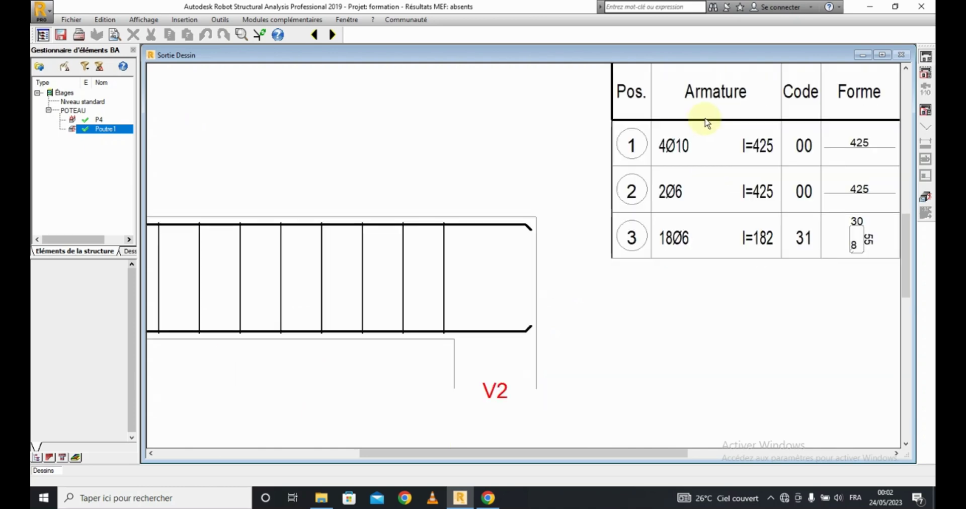
scroll(674, 105, down, 3)
click(924, 195)
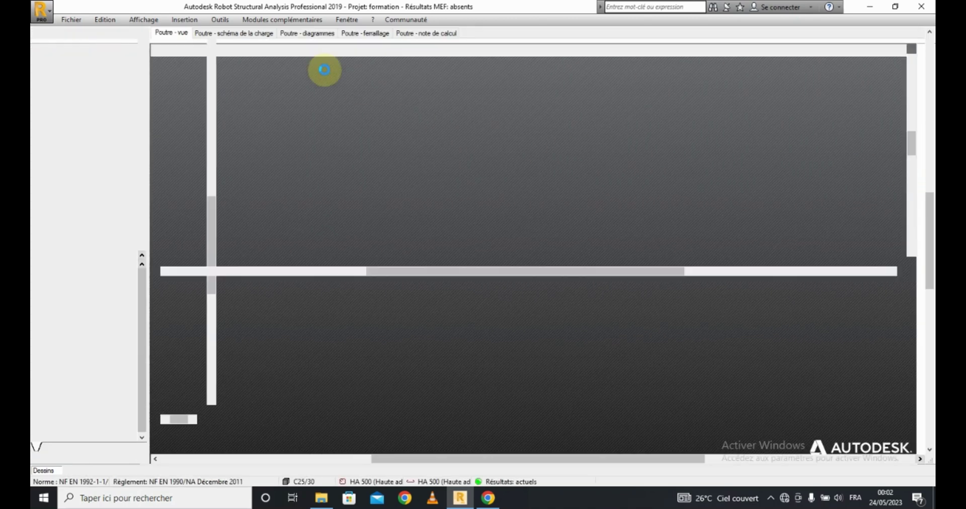
Apply the EC2 parameter set to the beam's drawing parameters.
click(211, 21)
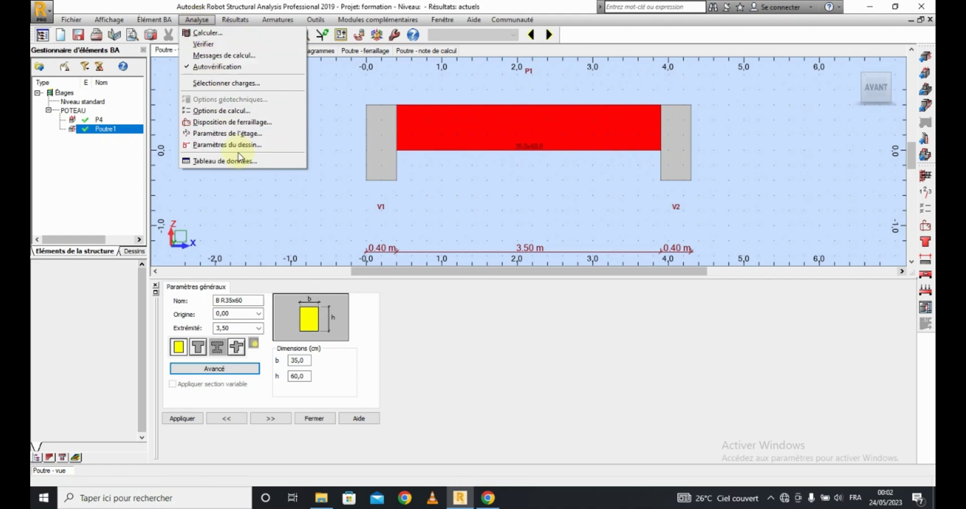
click(226, 145)
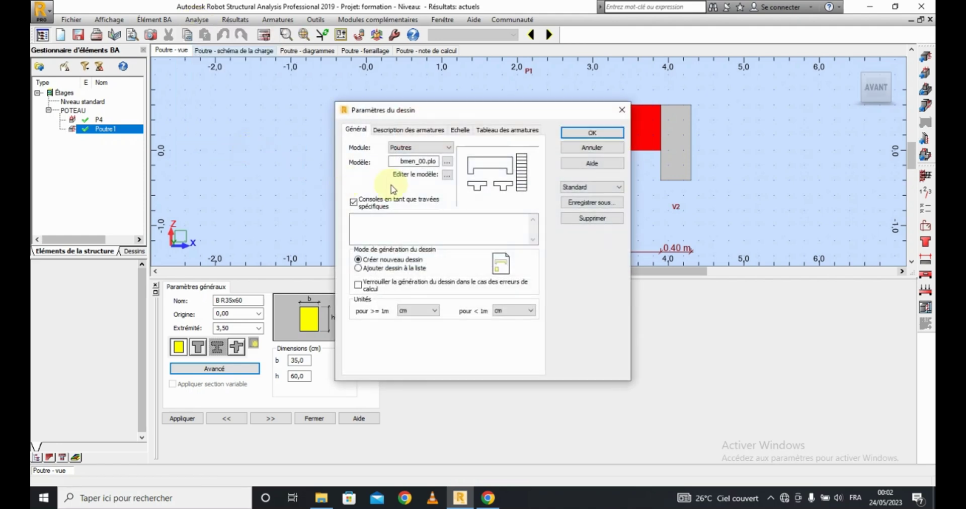
click(595, 190)
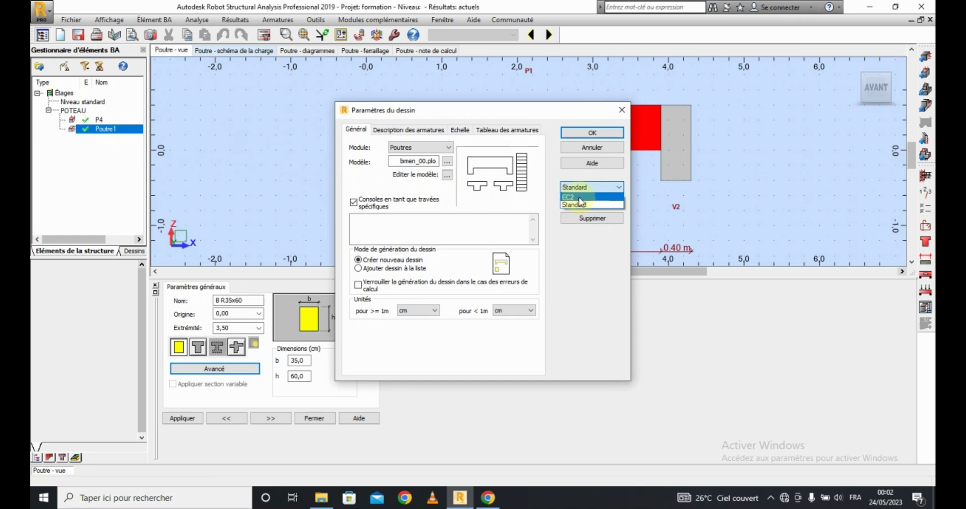
click(579, 197)
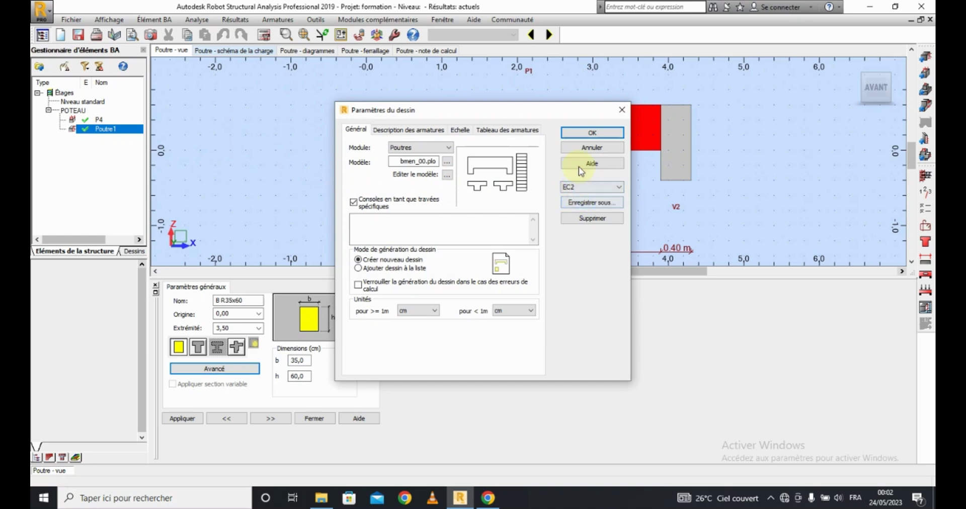
click(586, 134)
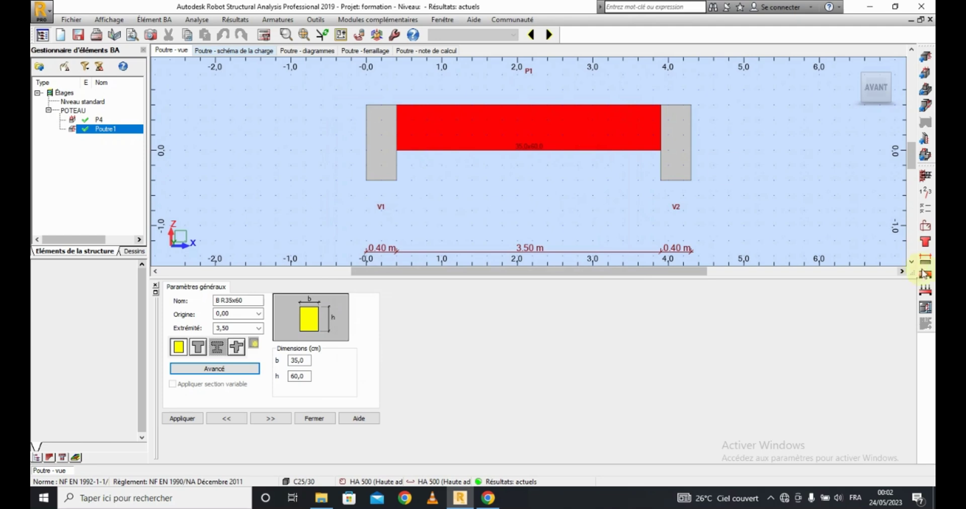
Regenerate the execution drawing, check the bar designations in its schedule and return to the beam view.
click(924, 307)
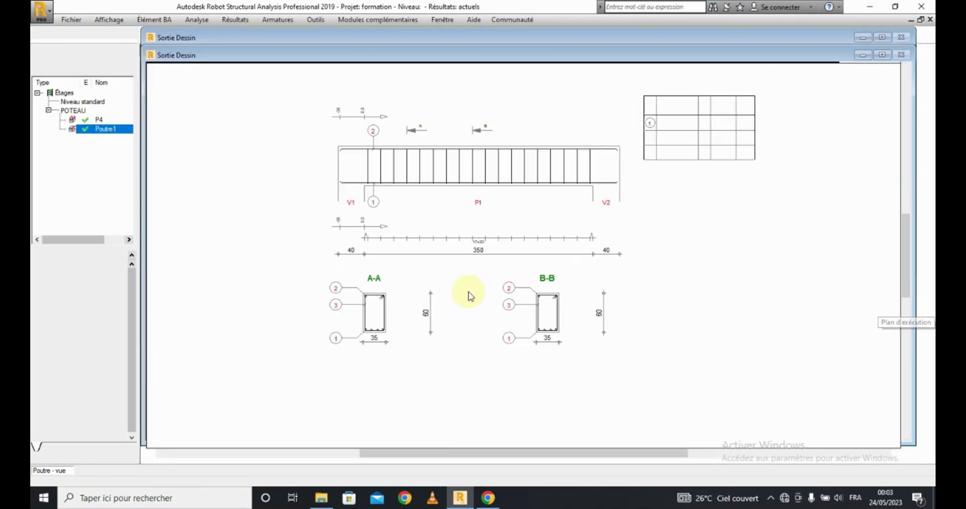
scroll(658, 125, up, 5)
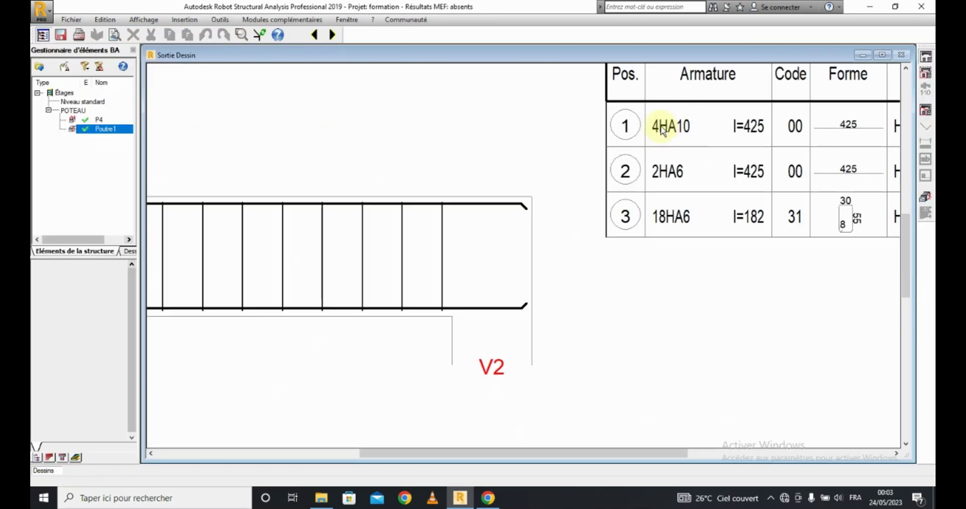
scroll(661, 171, down, 2)
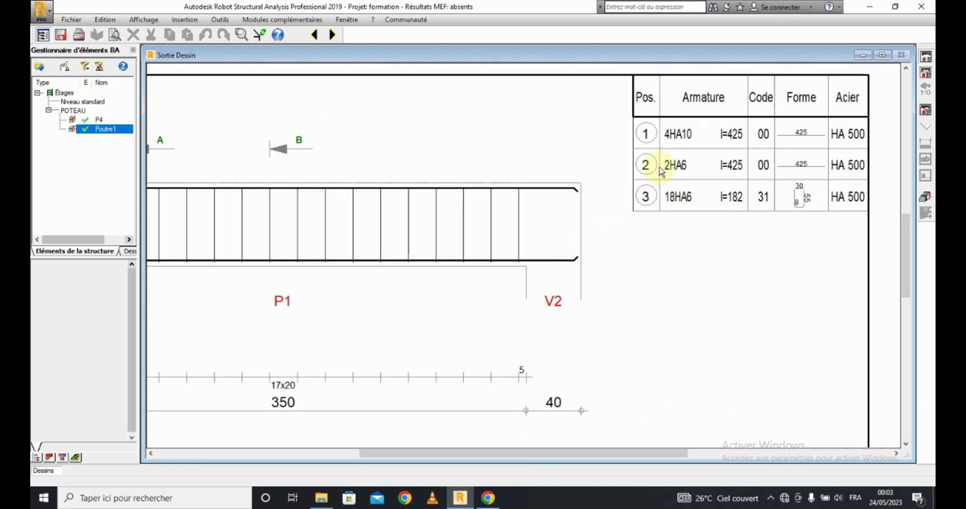
scroll(699, 127, down, 4)
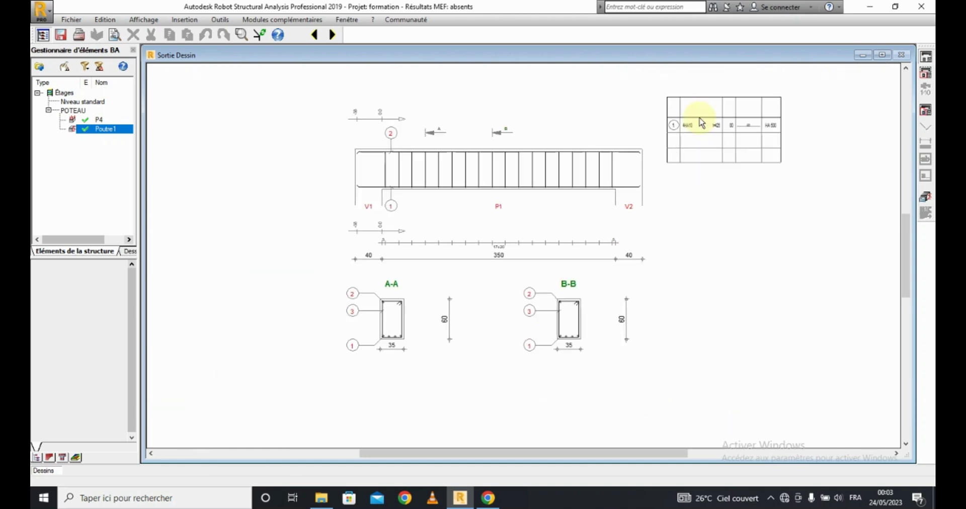
click(926, 196)
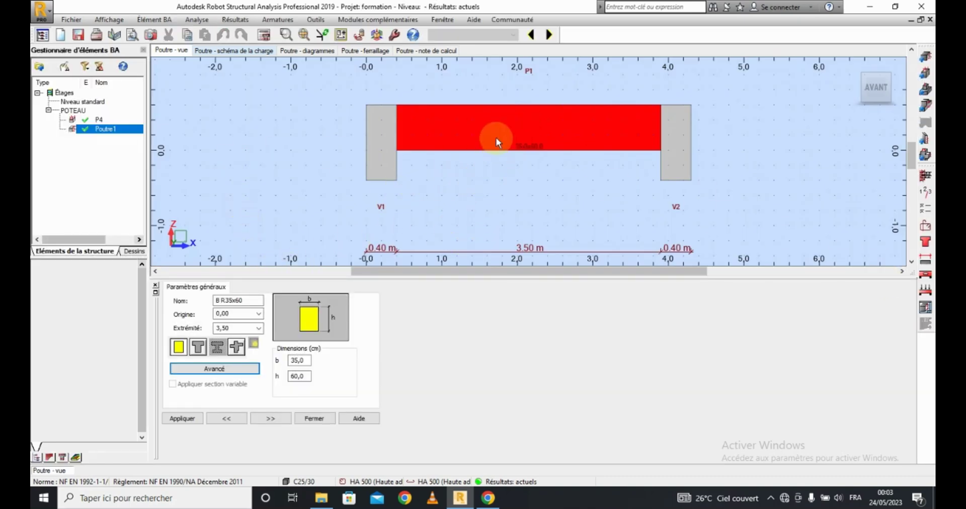
Set the beam section to b = 15 cm and h = 30 cm and apply it to the span.
click(298, 361)
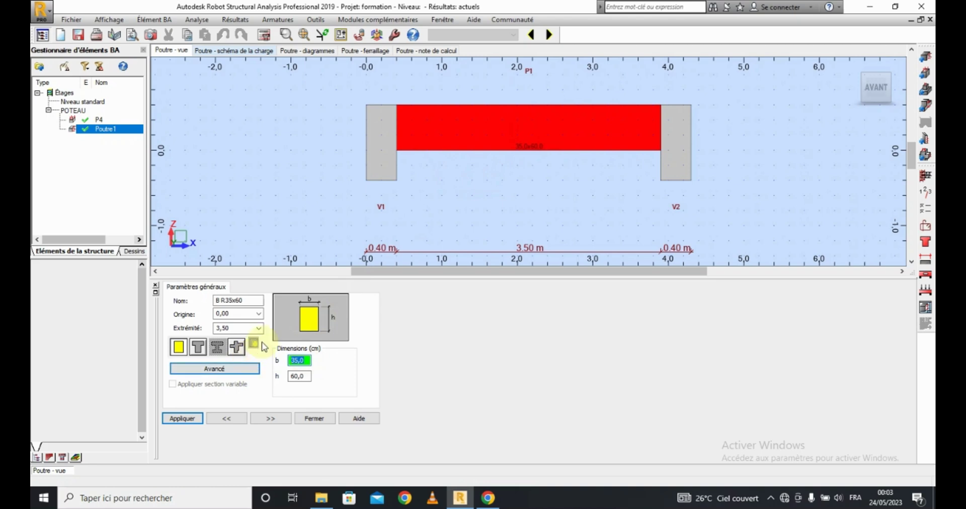
text(15)
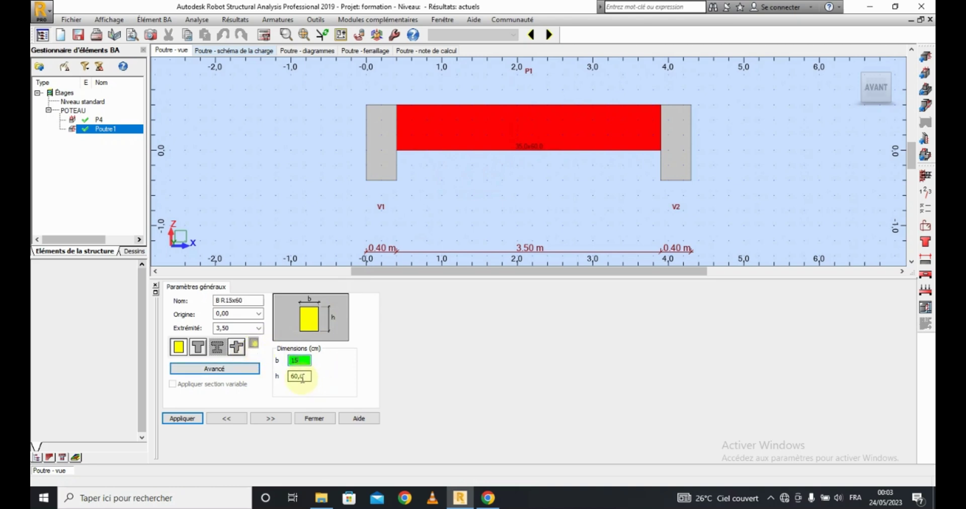
click(303, 378)
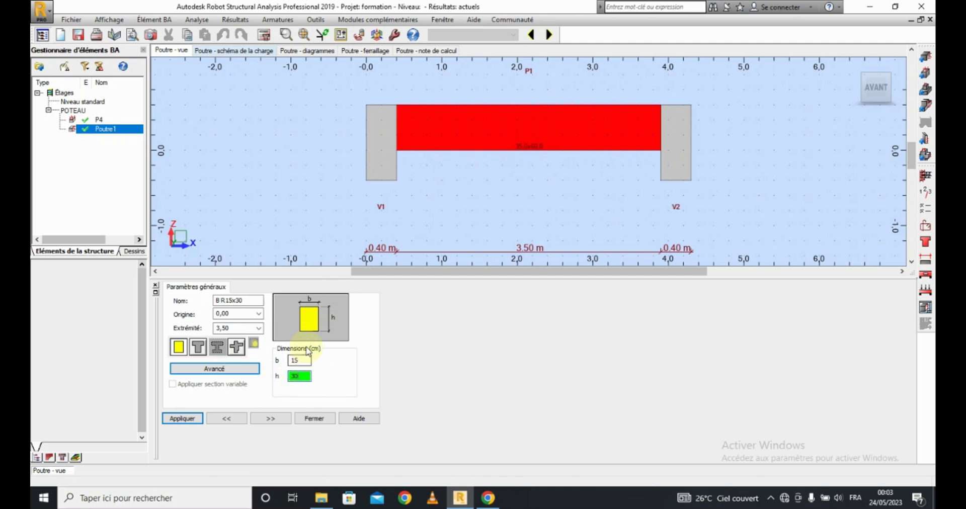
click(182, 418)
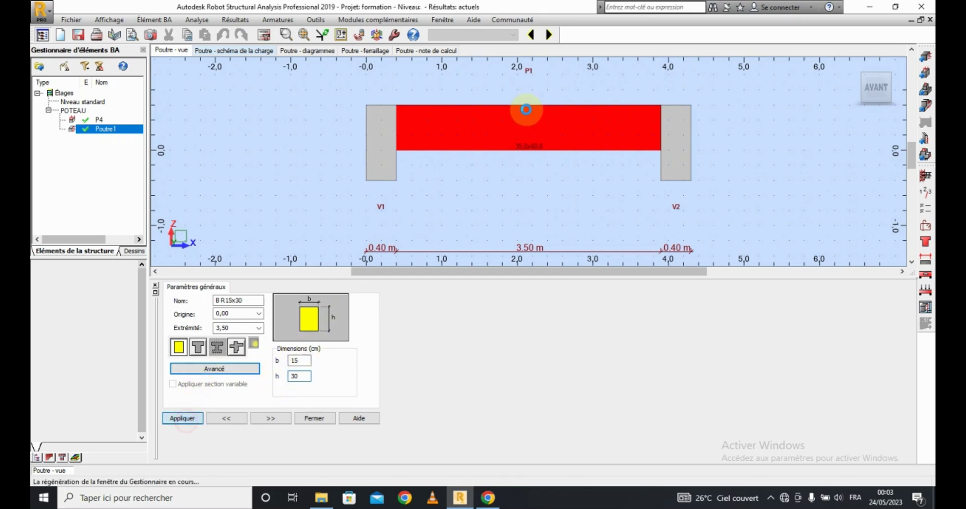
click(439, 123)
click(597, 121)
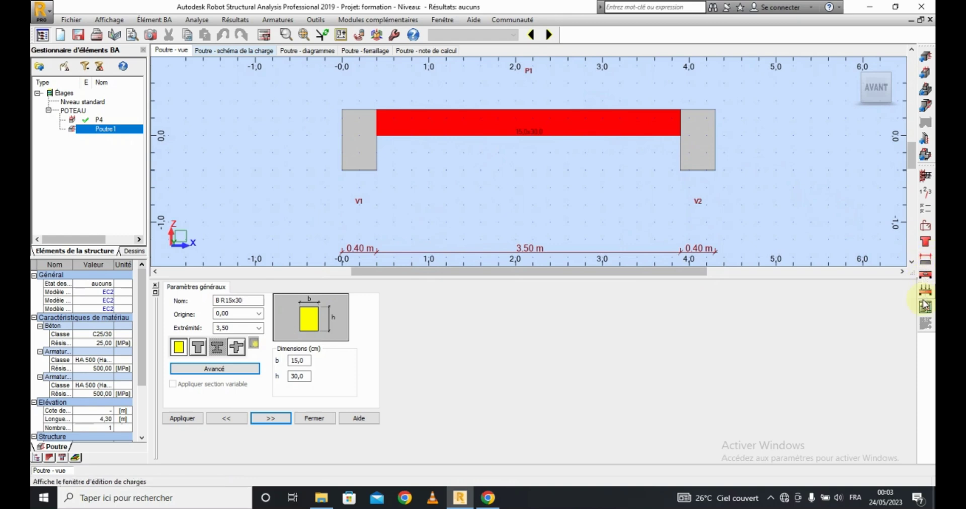
Open the beam's span dimensions and turn off automatic numbering for both spans (Travées) and supports (Appuis).
click(926, 245)
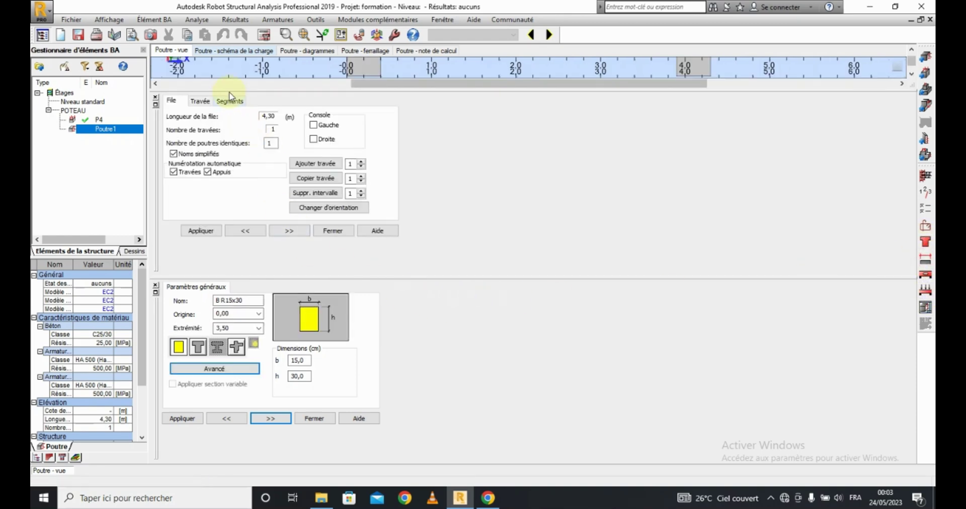
drag(152, 147, 396, 322)
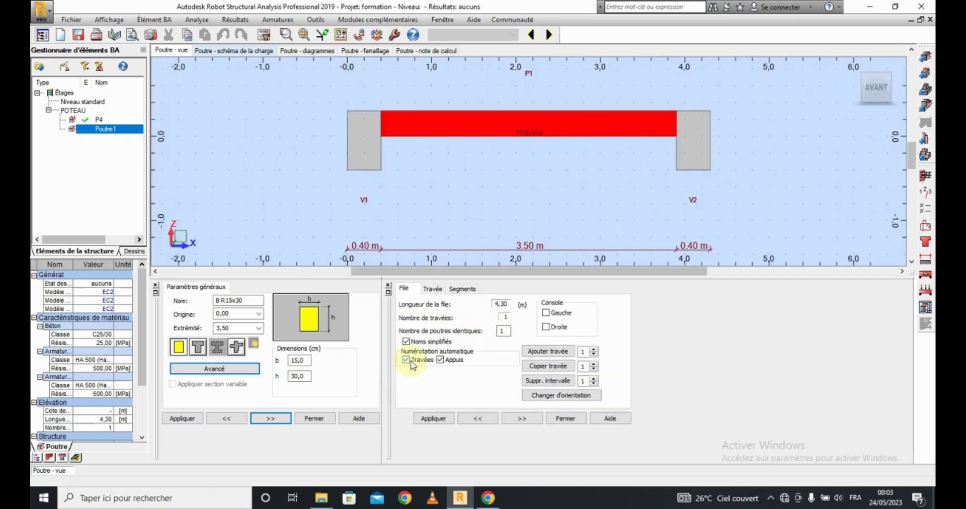
click(432, 290)
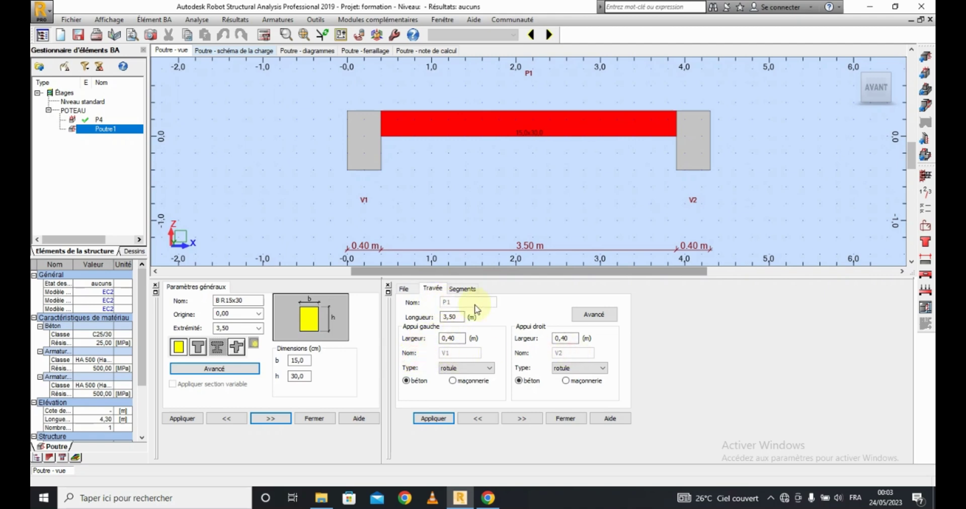
click(408, 291)
click(414, 360)
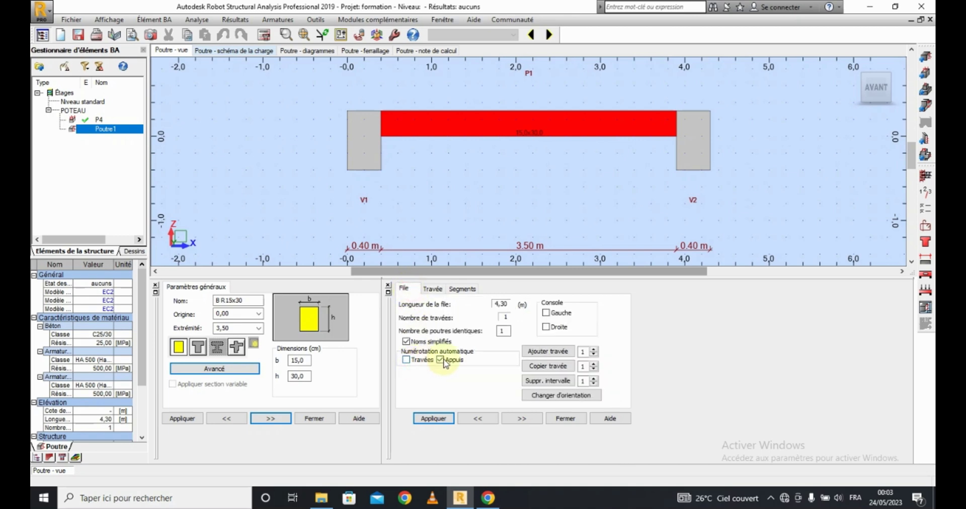
click(434, 419)
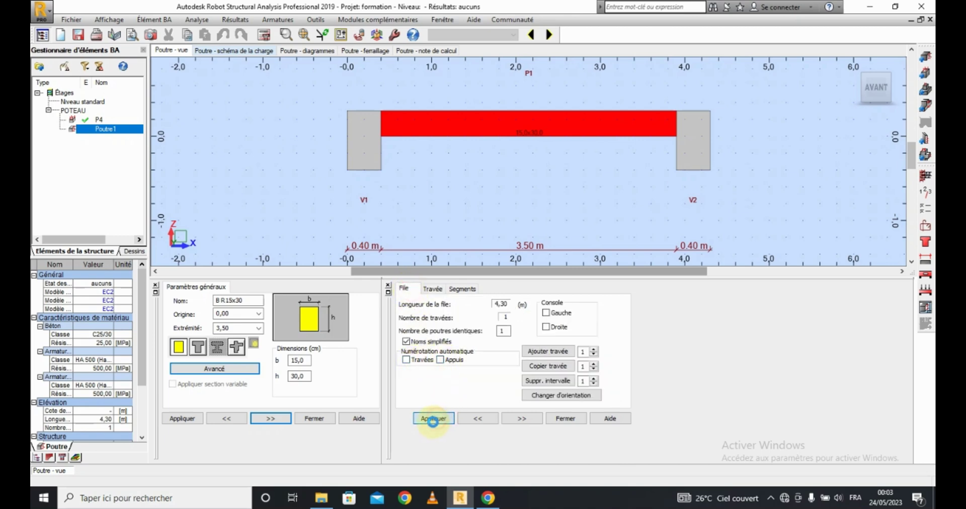
Rename the beam span EC2 and set its length to 6 m.
click(432, 289)
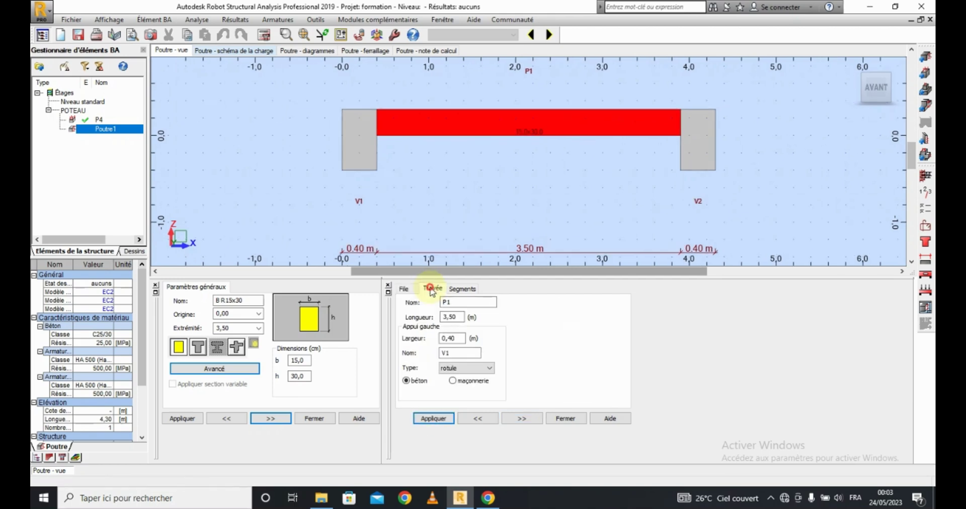
drag(460, 299, 445, 301)
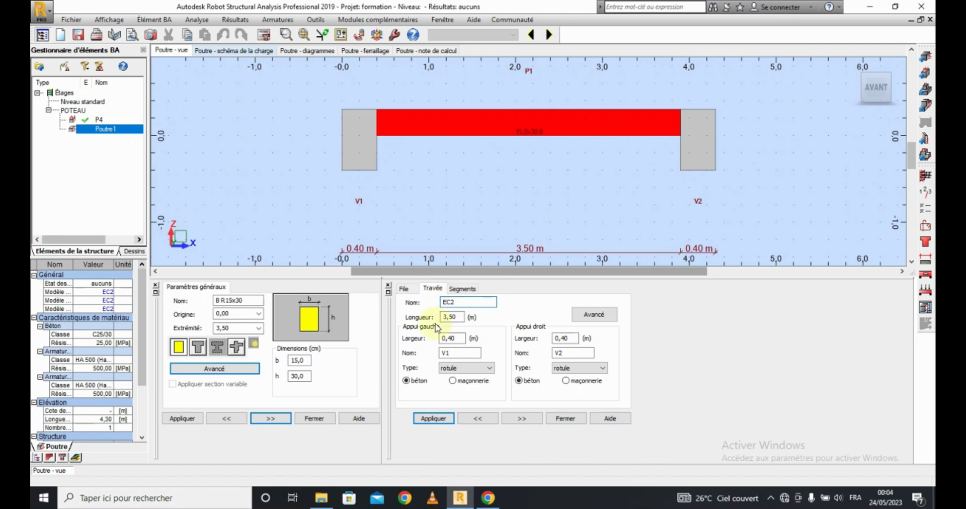
double_click(451, 317)
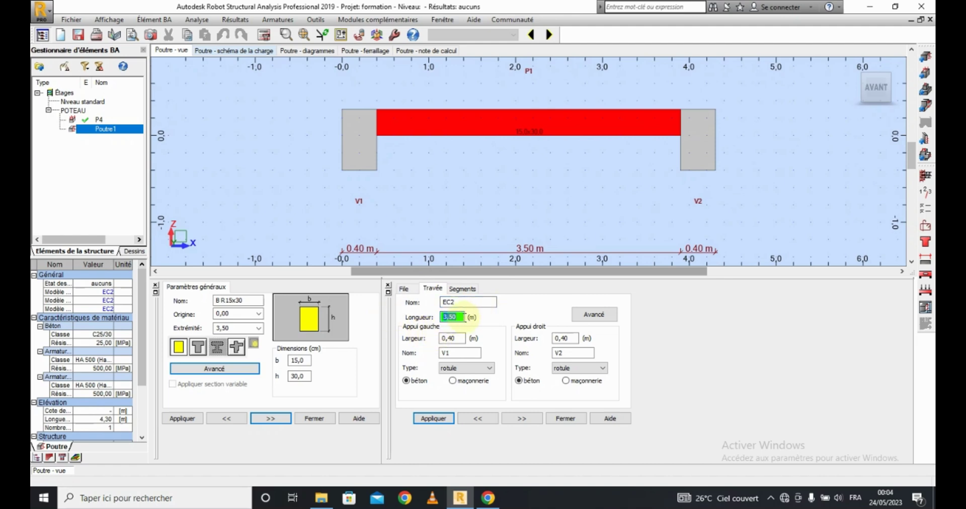
text(5)
Clear the names of both the left and right supports.
double_click(476, 354)
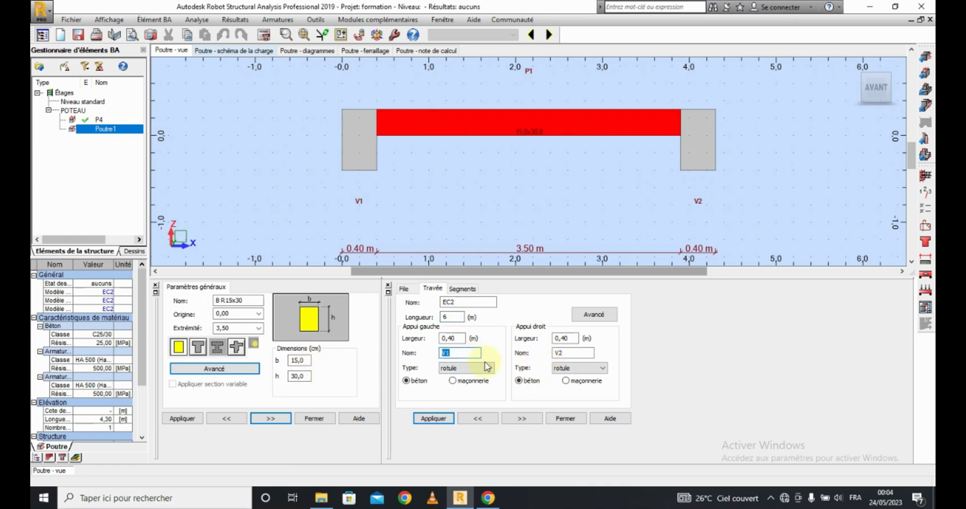
key(BackSpace)
click(581, 350)
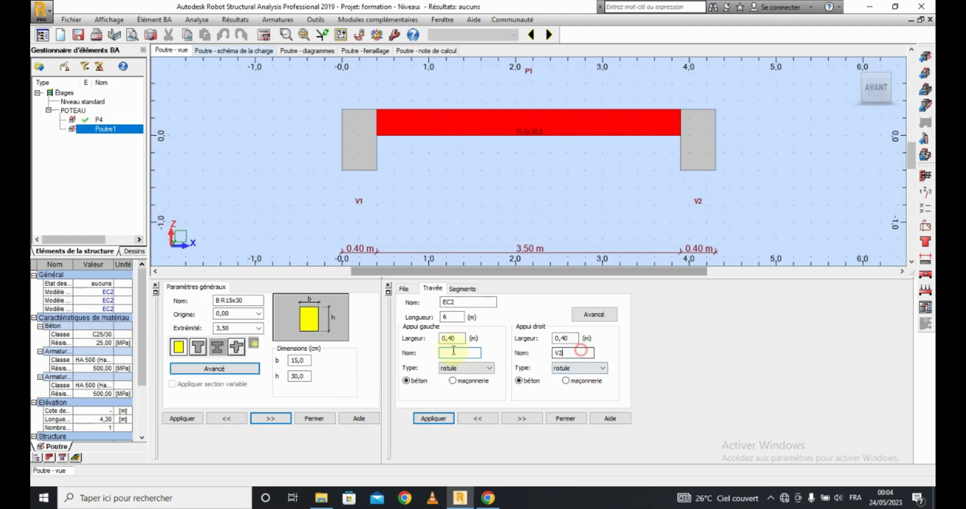
key(BackSpace)
key(BackSpace)
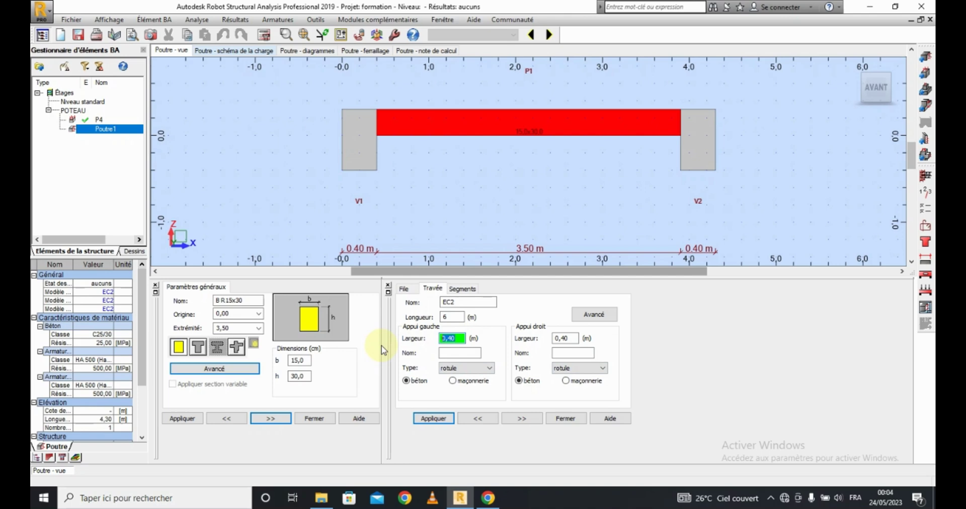
Set the left and right support widths to 0.3 m and apply the span settings.
text(0)
click(576, 338)
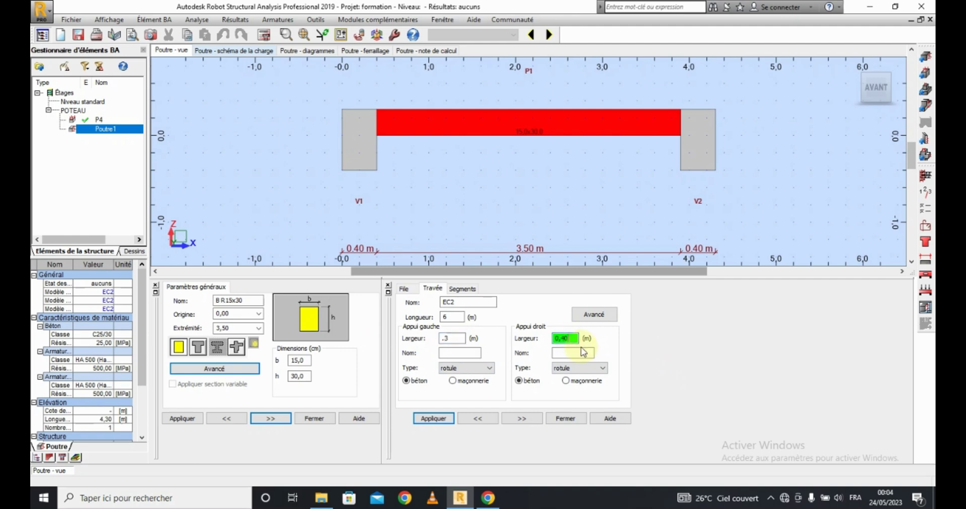
text(0,3)
click(450, 422)
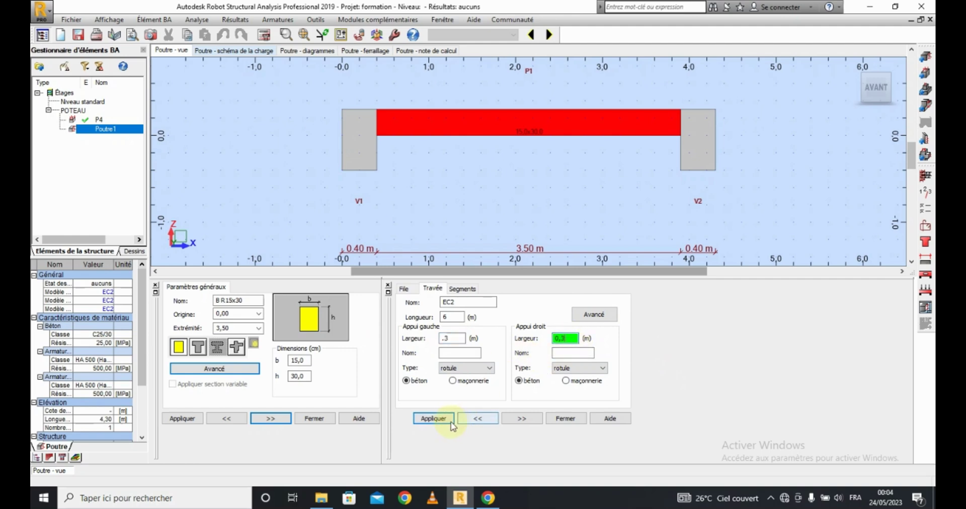
click(434, 419)
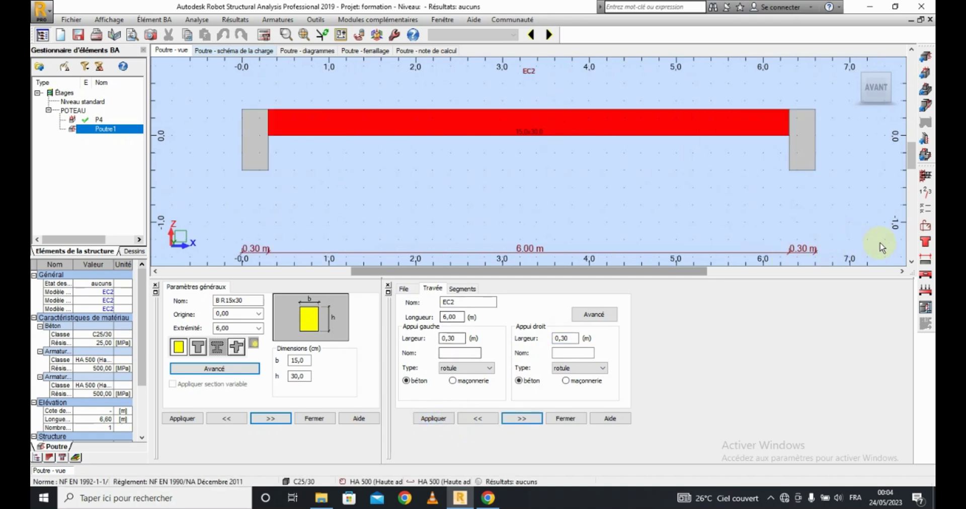
click(925, 291)
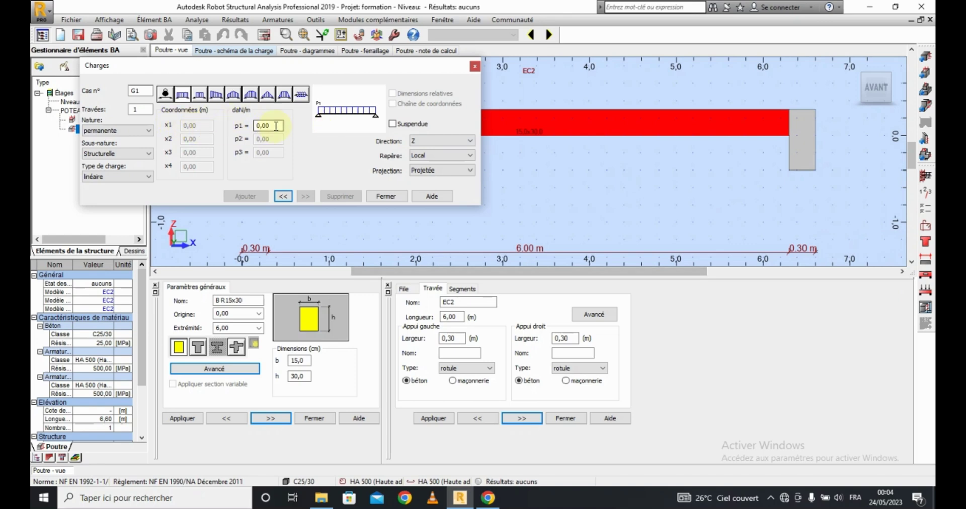
drag(275, 125, 183, 130)
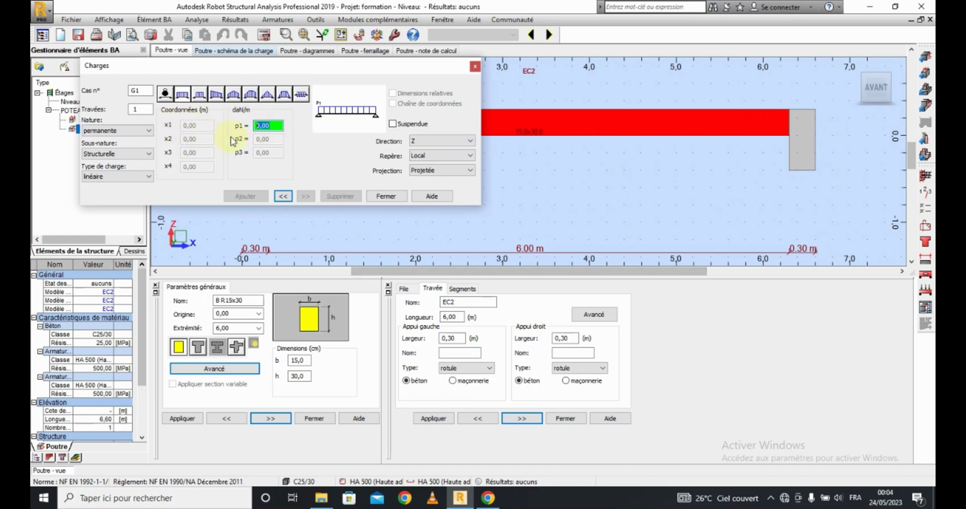
text(1)
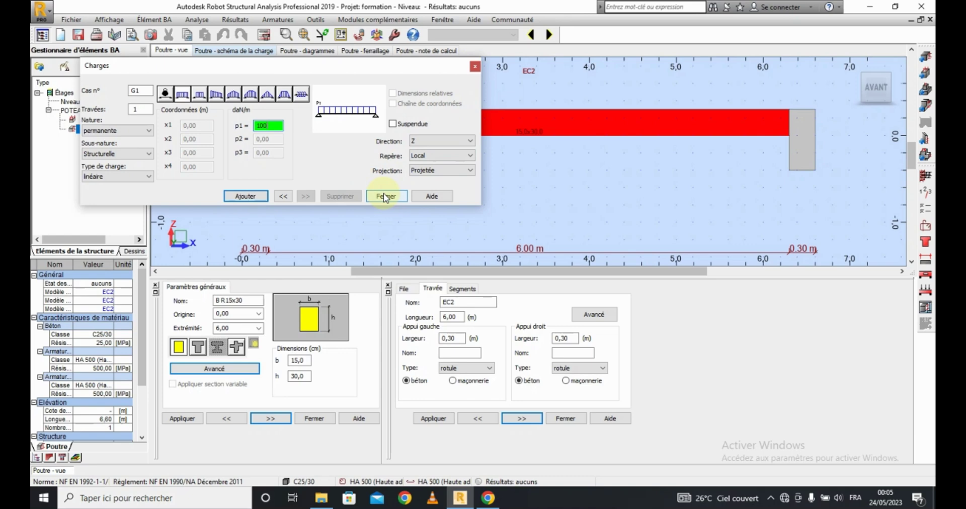
click(474, 67)
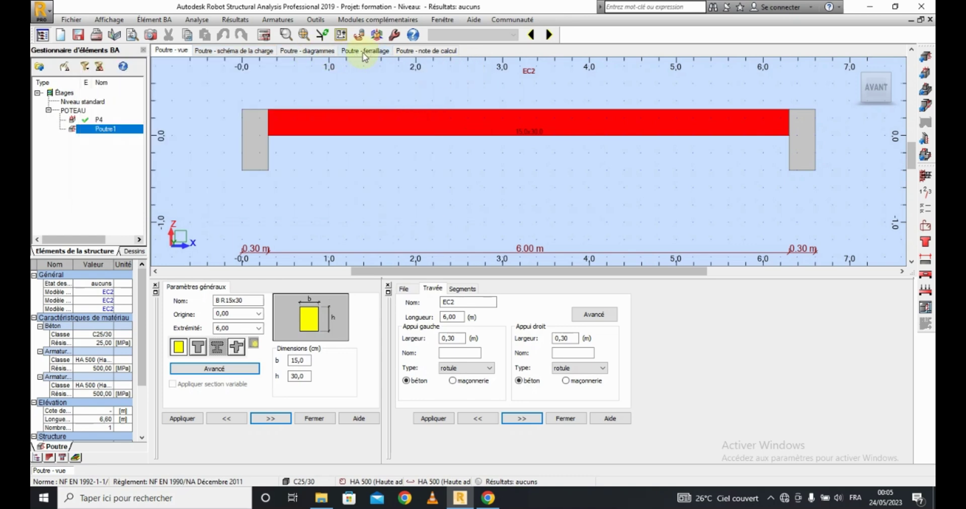
In the beam's load diagram, rename the self-weight case VOILE1 and add a second permanent linear load of type répartie.
click(247, 53)
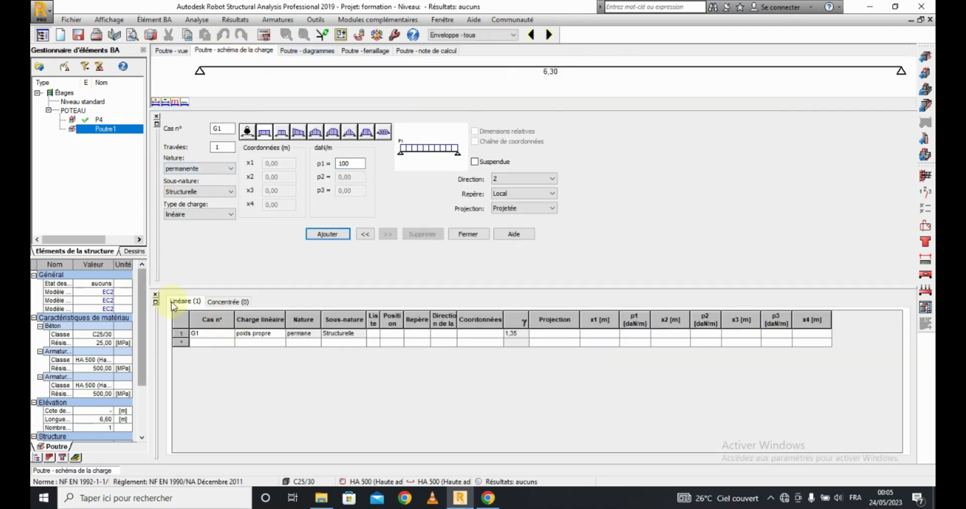
click(153, 143)
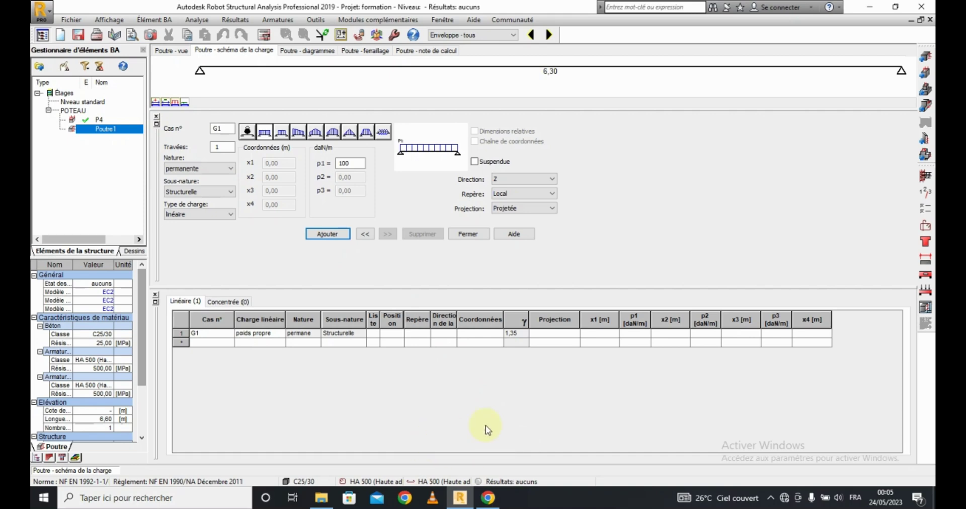
click(156, 116)
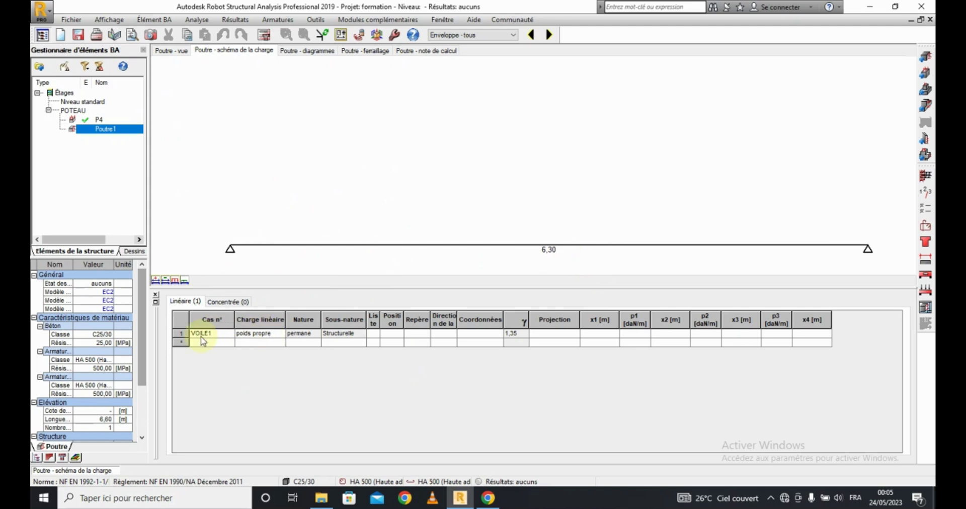
click(275, 336)
click(228, 345)
click(280, 346)
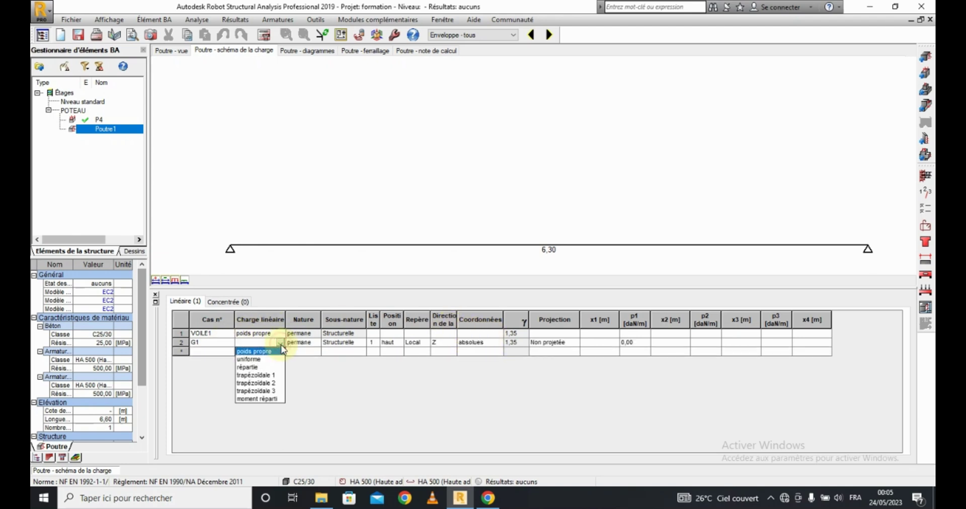
click(256, 368)
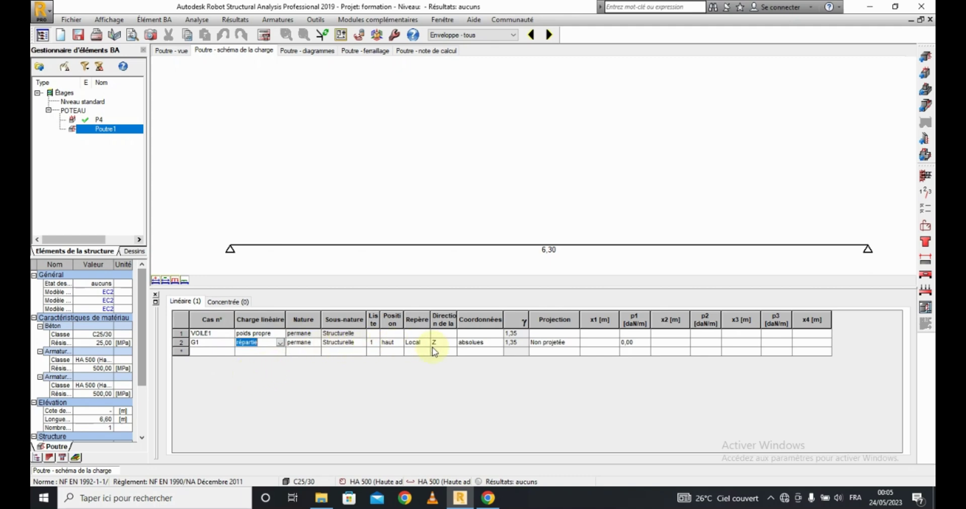
Name the distributed load case VOILE2 and set its p1 value to 5000 daN/m.
click(635, 342)
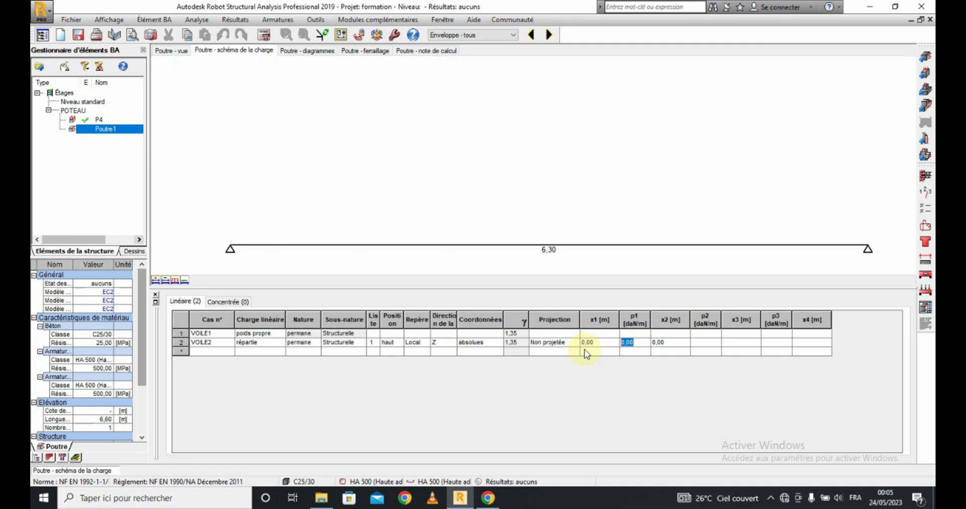
text(5000)
click(270, 352)
Set the end coordinate x2 of load VOILE2 to 6.30 m and change its p1 value to 500 daN/m.
click(660, 343)
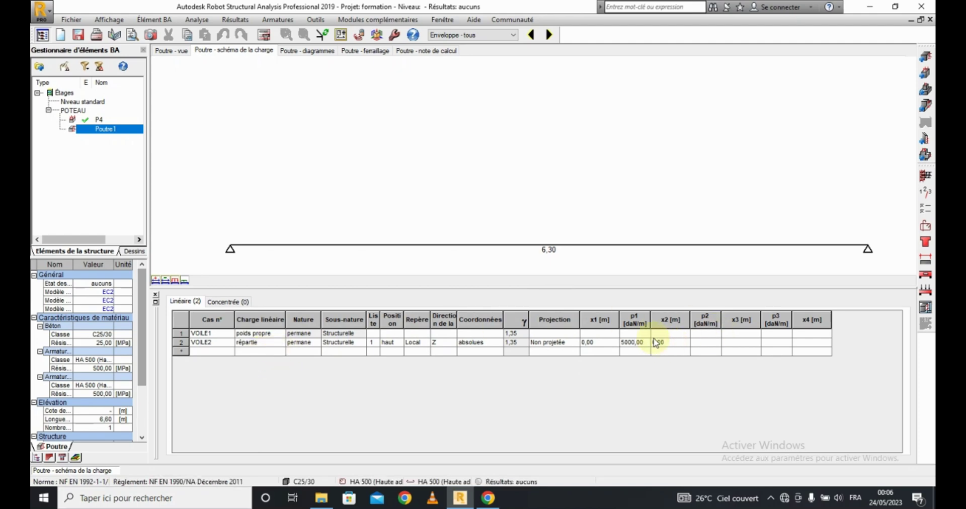
click(671, 342)
click(597, 342)
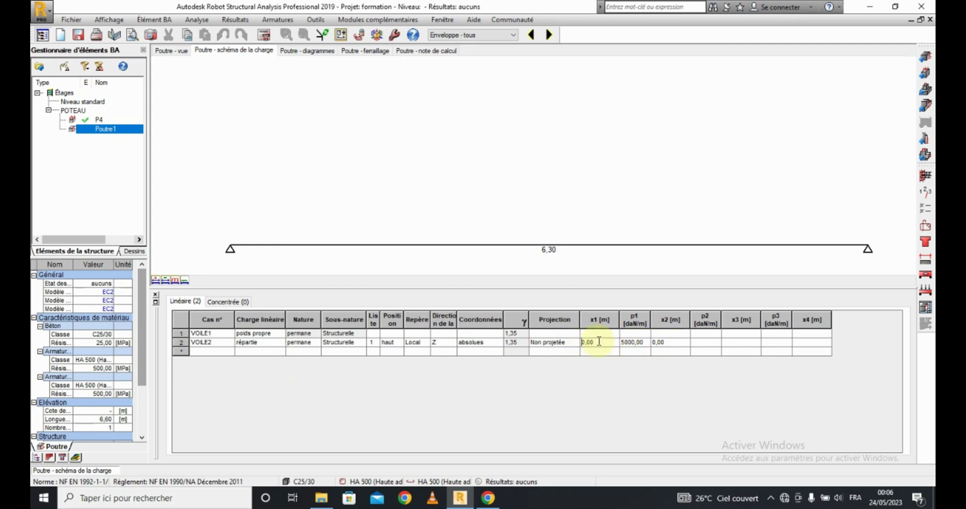
drag(599, 342, 549, 344)
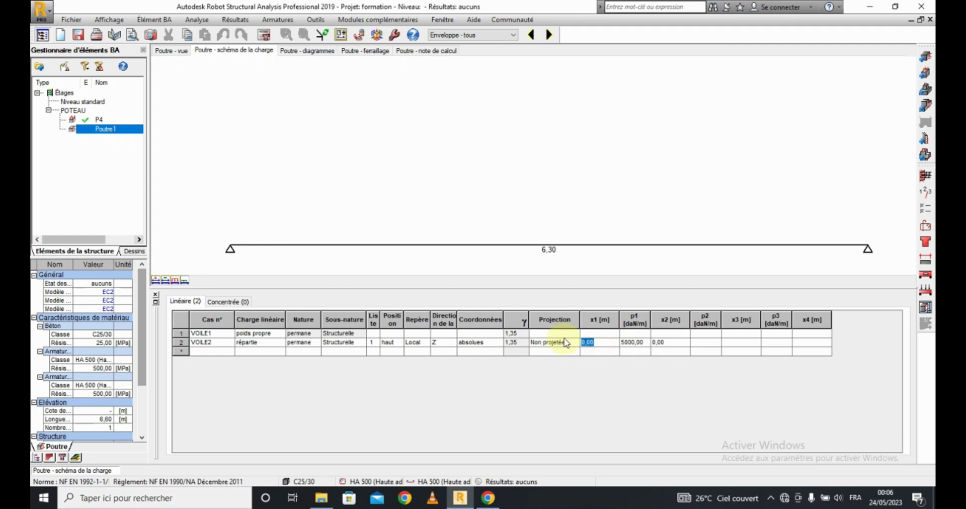
click(668, 343)
drag(668, 342, 614, 349)
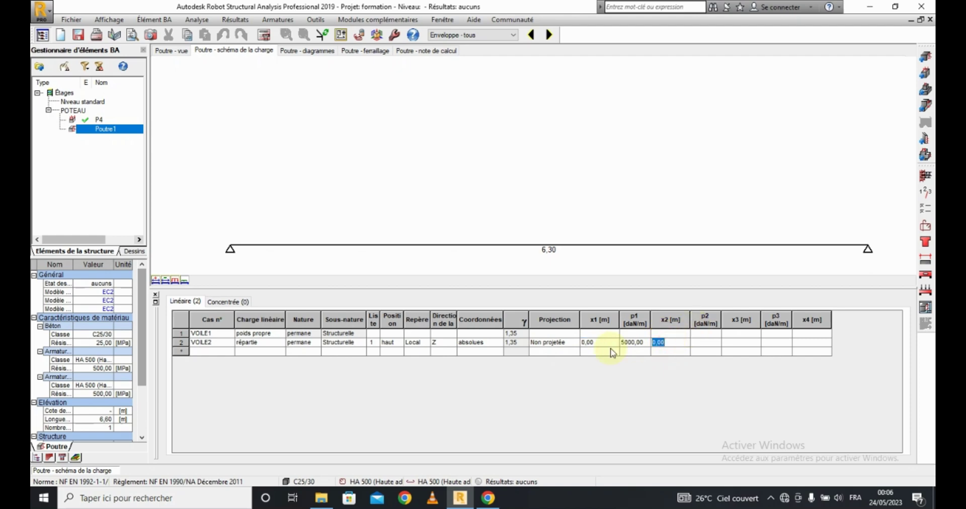
text(6,3)
key(Return)
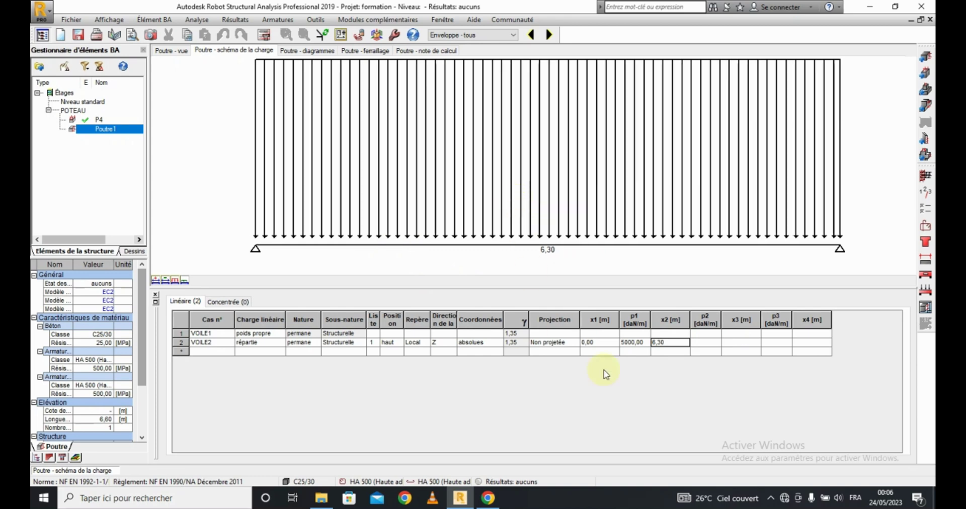
click(628, 343)
click(673, 341)
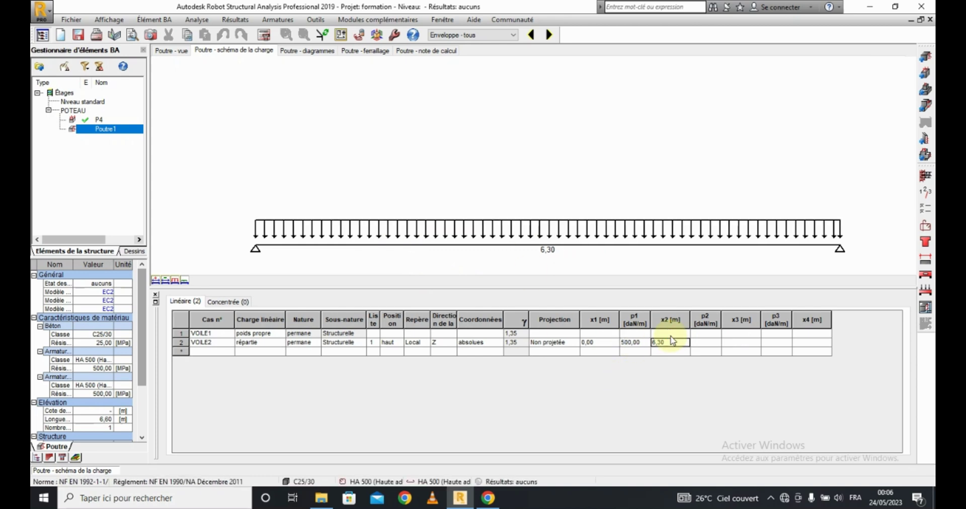
Set the p1 value of load VOILE2 to 1000 daN/m.
click(629, 344)
click(627, 343)
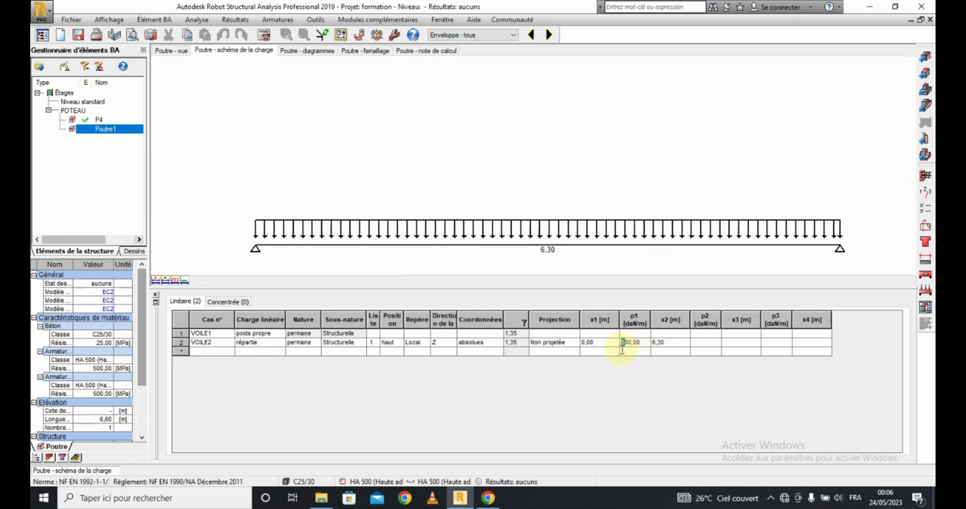
text(10)
key(Tab)
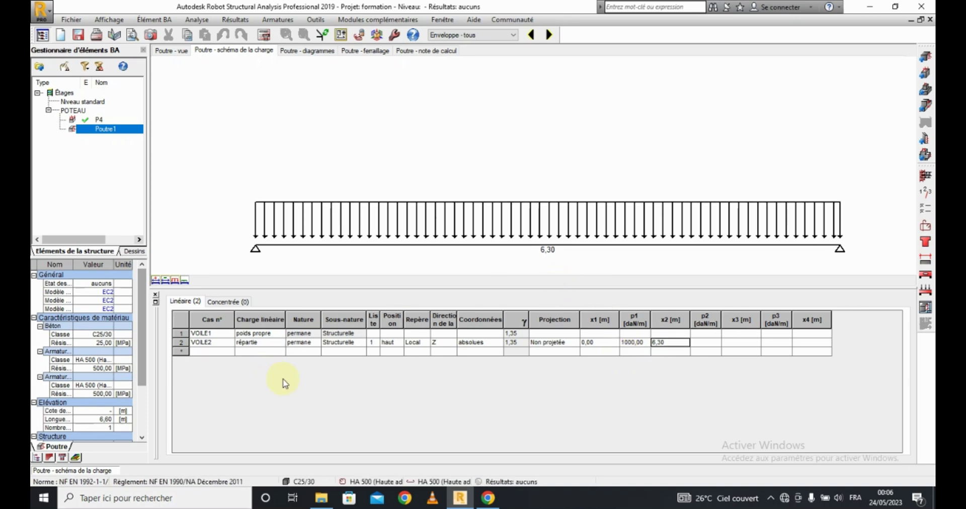
Add a third linear load of type uniforme with the nature d'exploitation.
click(271, 352)
click(280, 352)
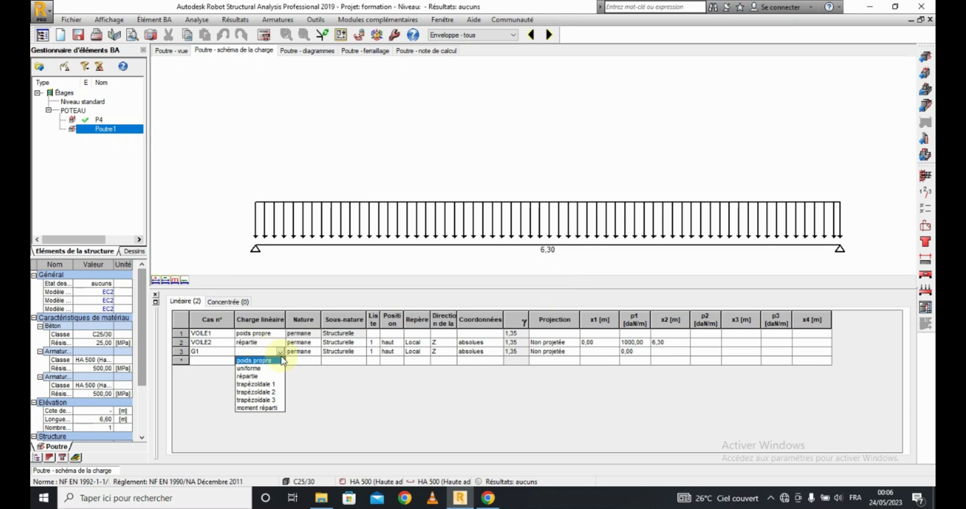
click(257, 369)
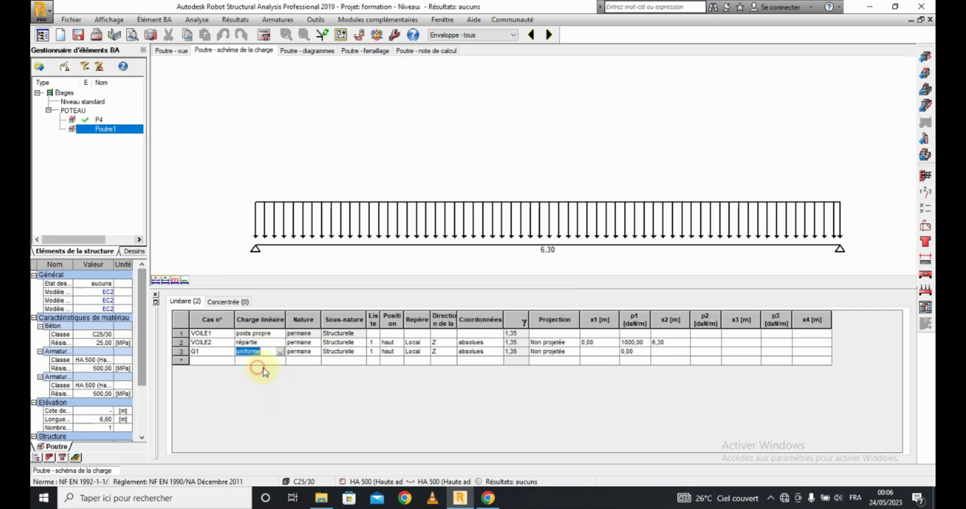
click(315, 352)
click(315, 353)
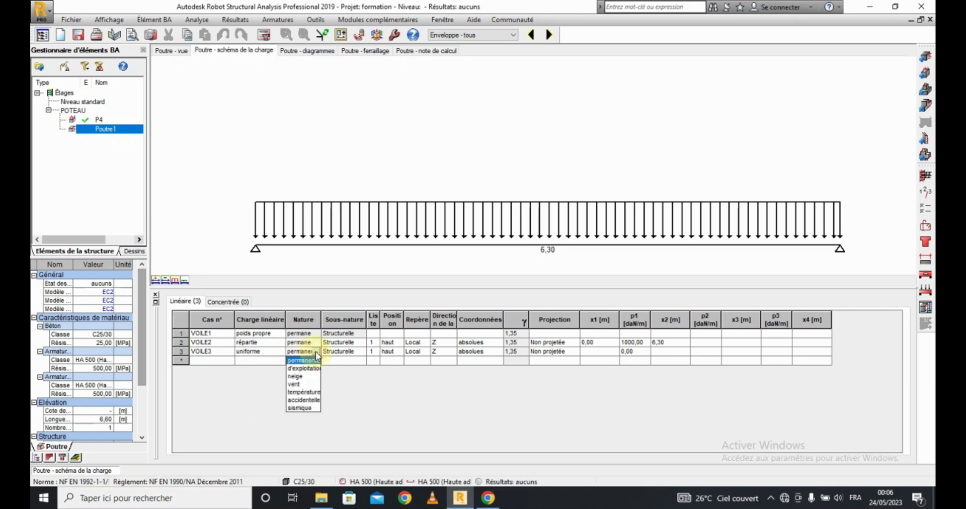
click(307, 372)
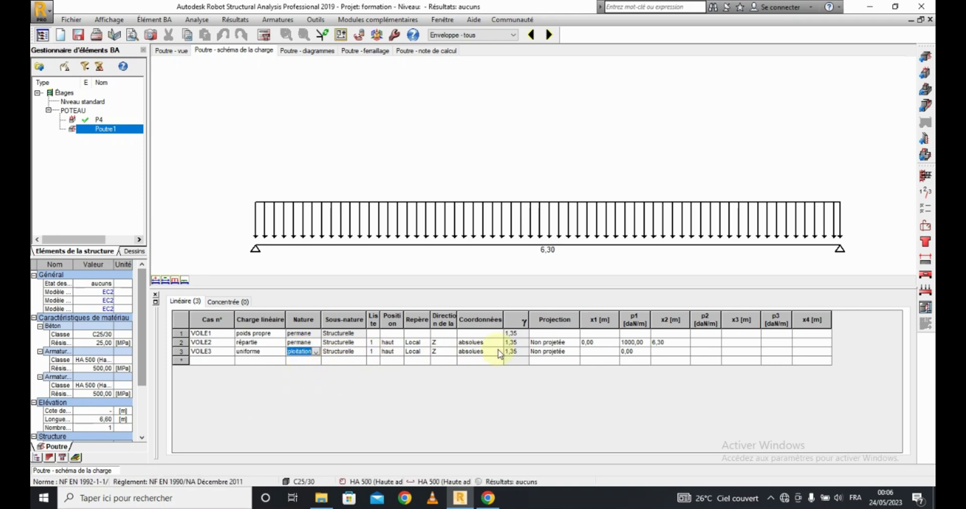
Set the p1 value of the uniform live load Q1 to 200 daN/m.
click(637, 351)
double_click(638, 351)
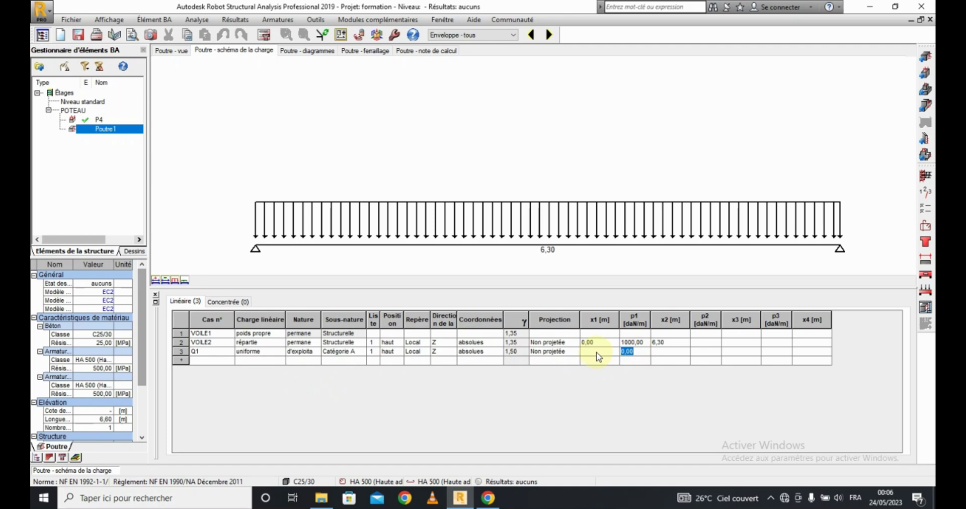
text(20)
key(Return)
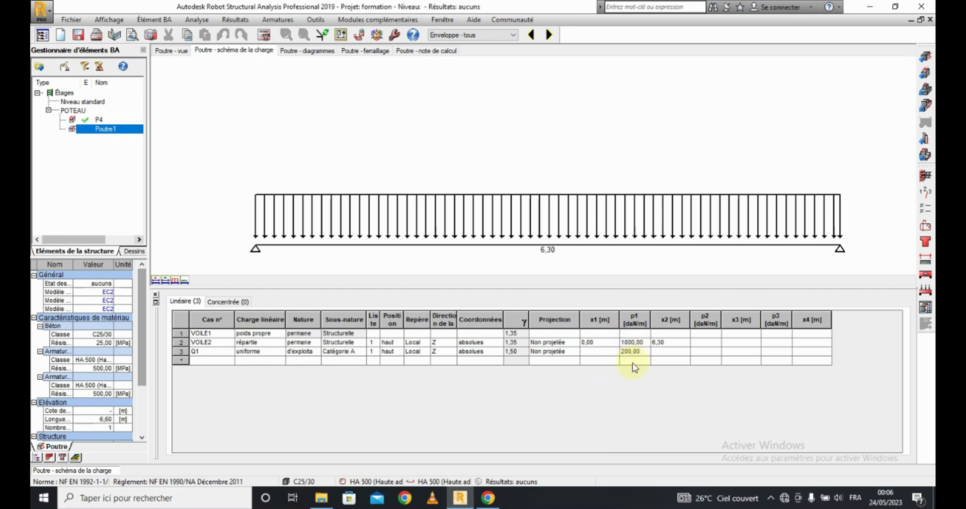
Set the p1 value of load VOILE2 to 600 daN/m.
double_click(634, 342)
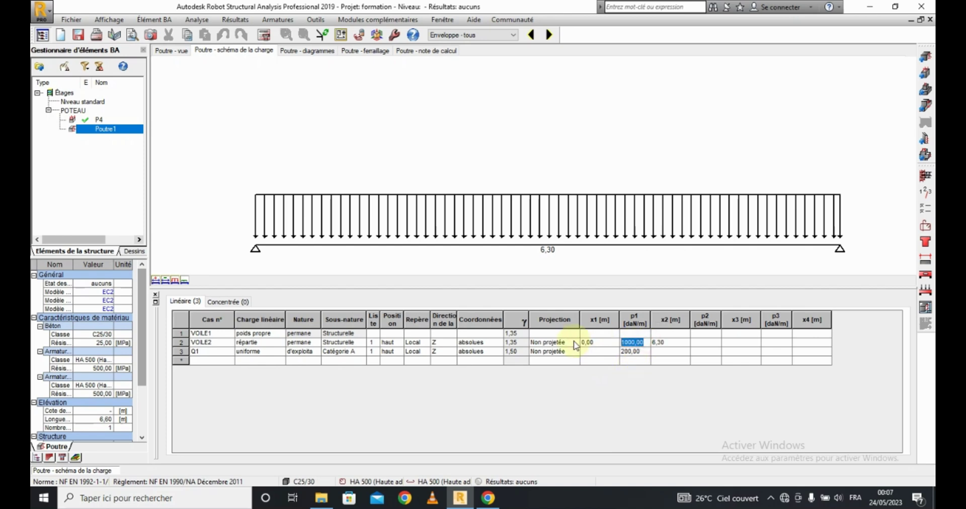
text(600)
key(Return)
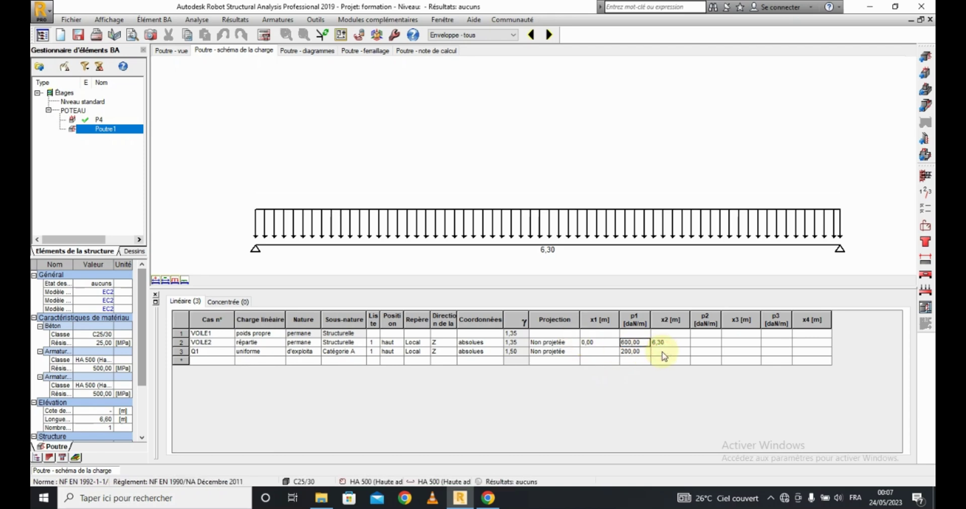
click(639, 352)
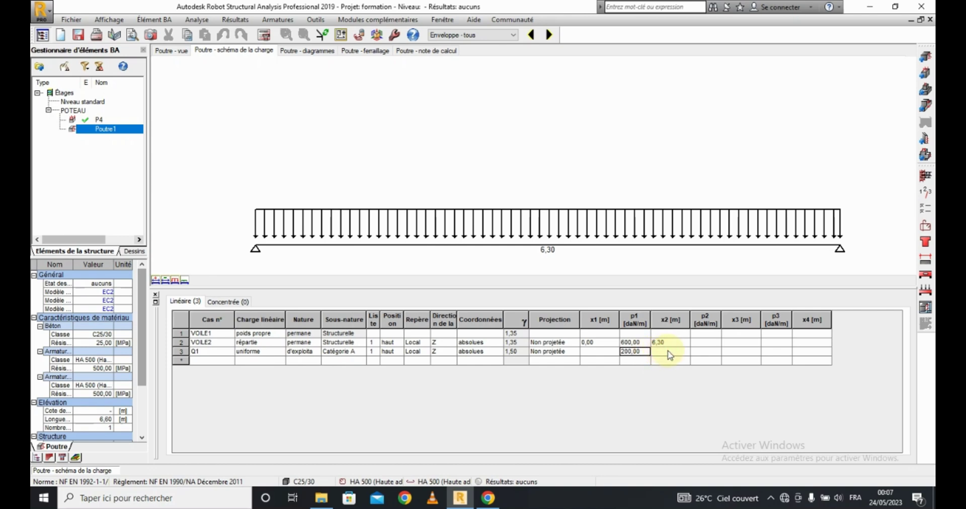
Change the load type of VOILE2 to uniforme.
click(259, 342)
click(279, 342)
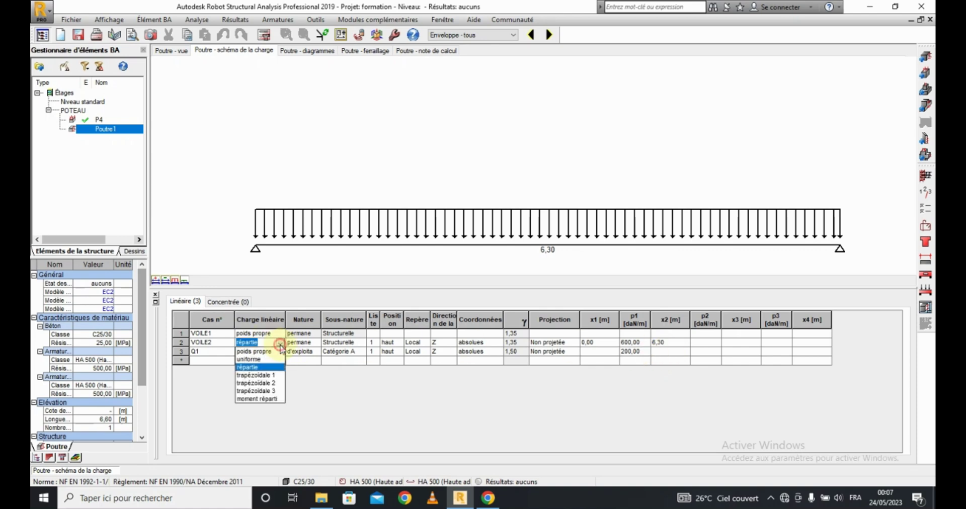
click(262, 364)
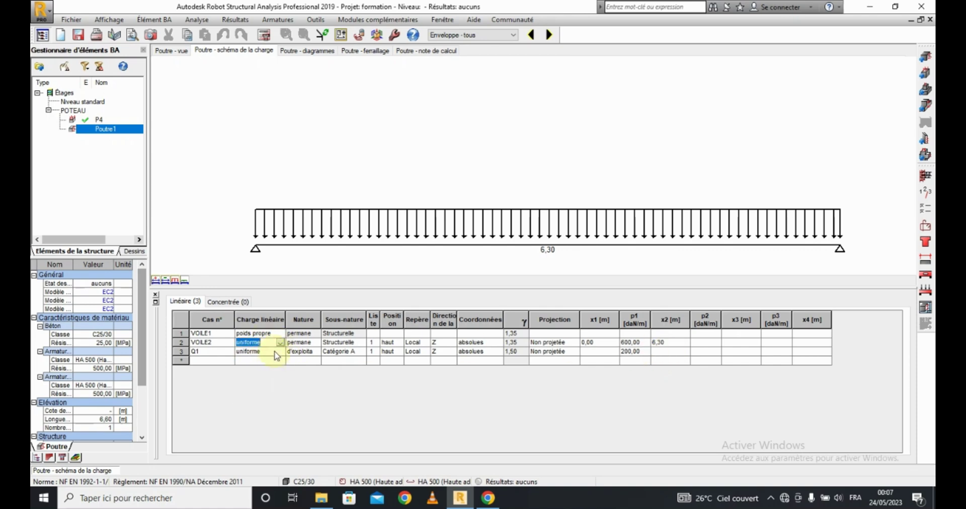
click(272, 353)
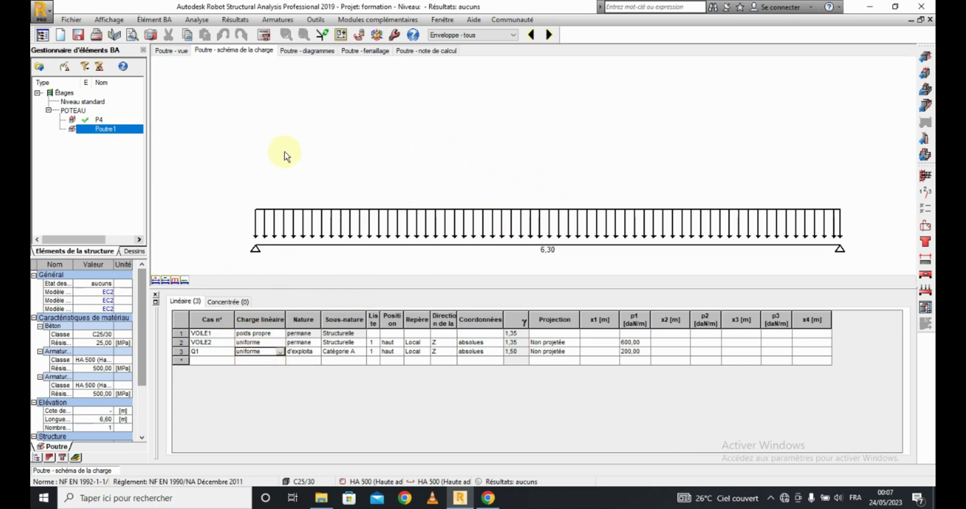
Calculate beam Poutre1 without generating drawings and dismiss the calculation error report.
click(264, 35)
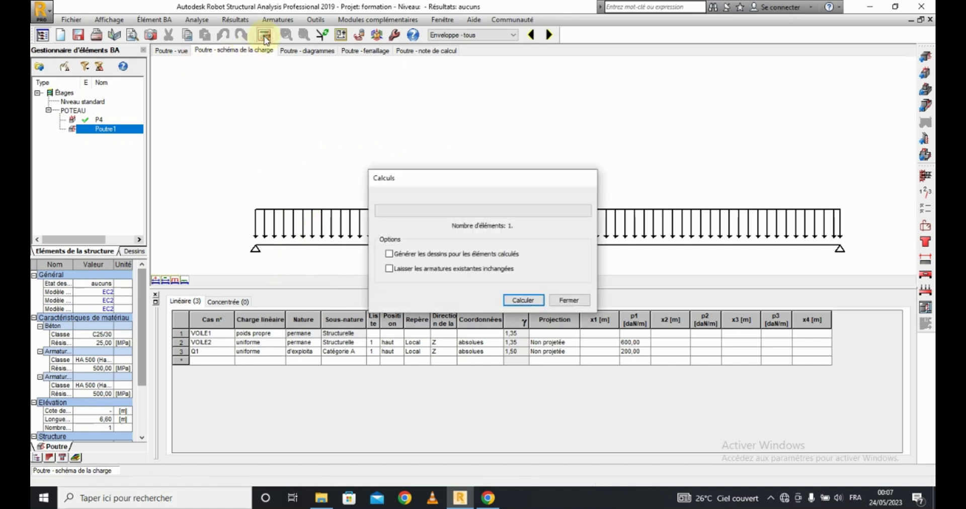
key(Return)
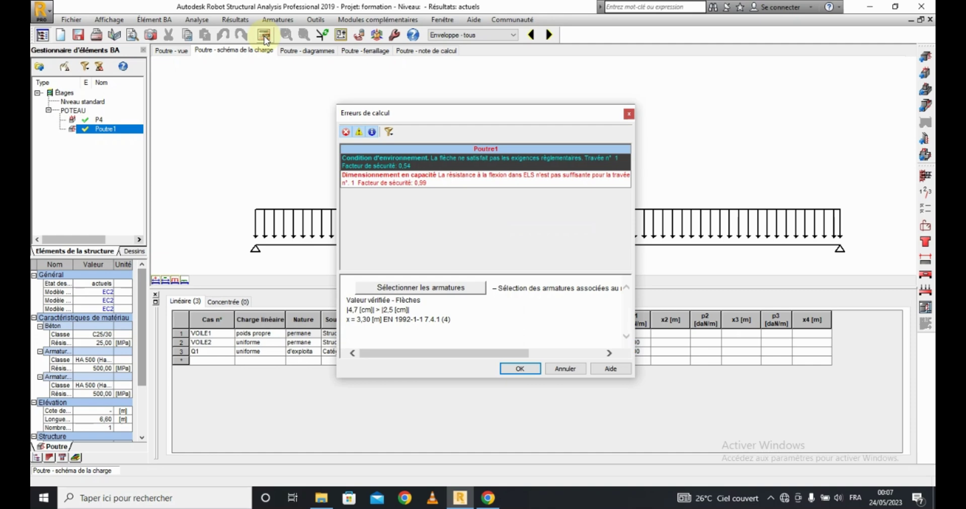
click(524, 370)
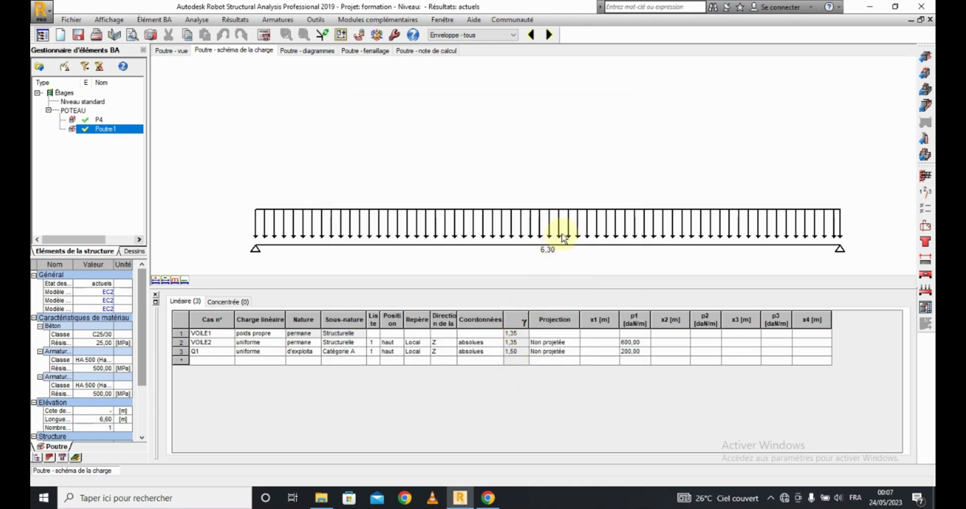
click(924, 307)
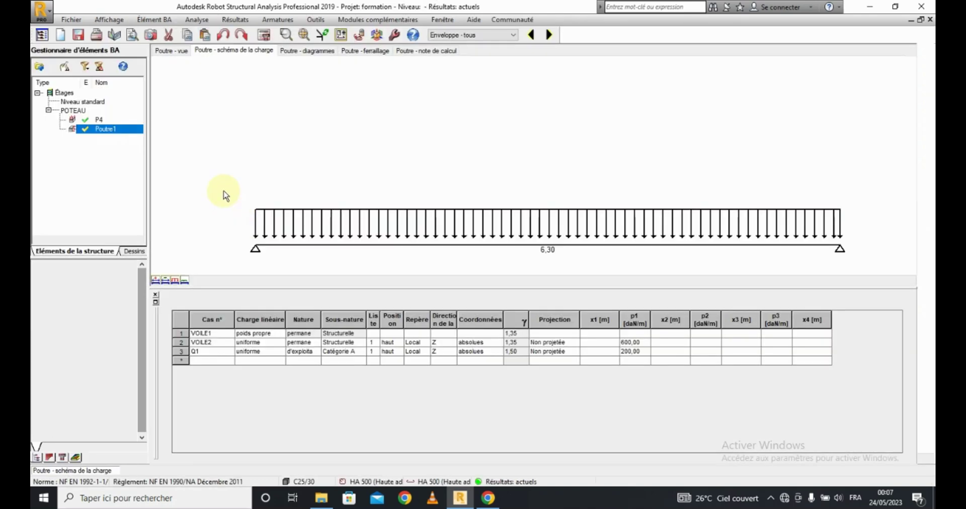
Return to the beam view, set the section height h to 60 cm and apply it.
click(166, 50)
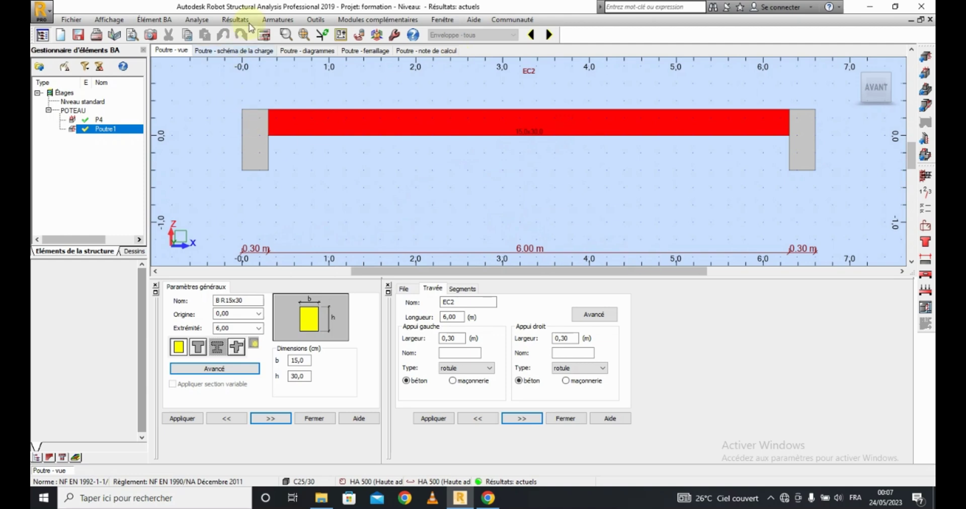
click(262, 36)
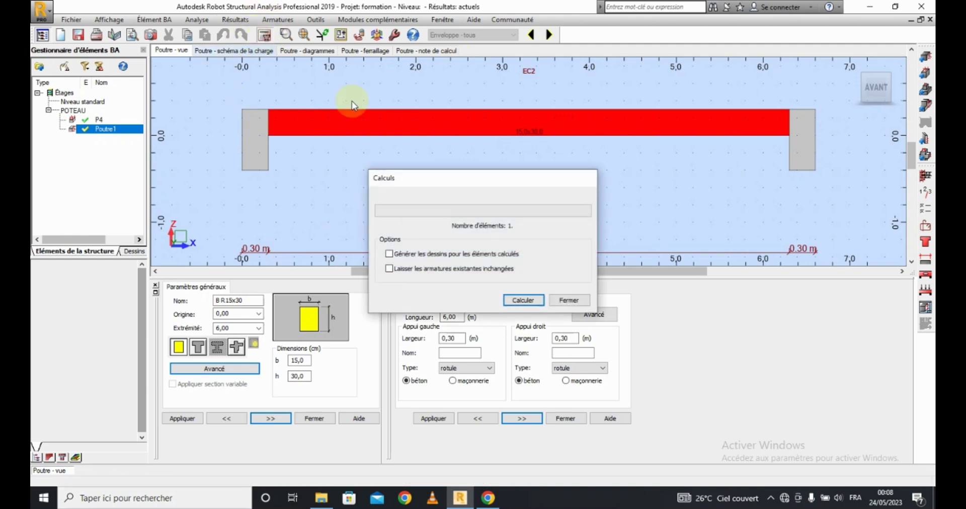
click(568, 299)
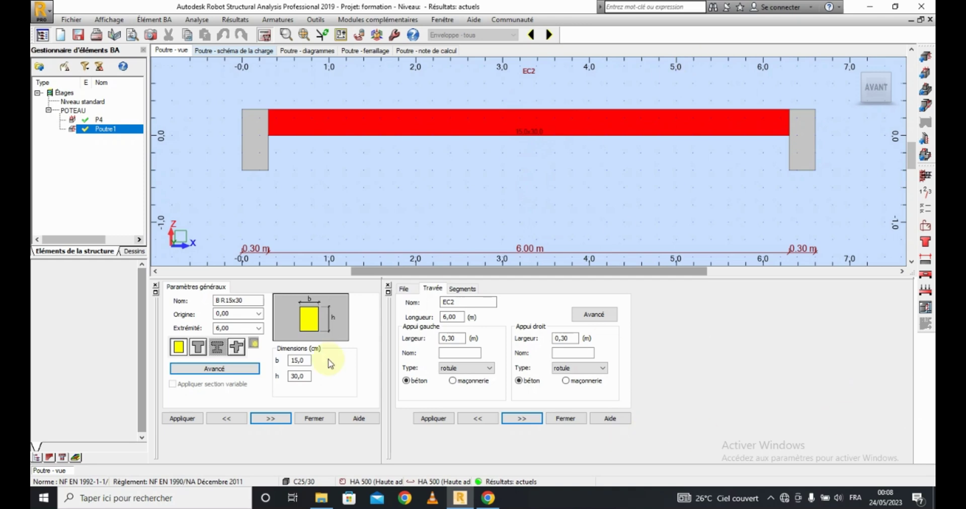
double_click(304, 377)
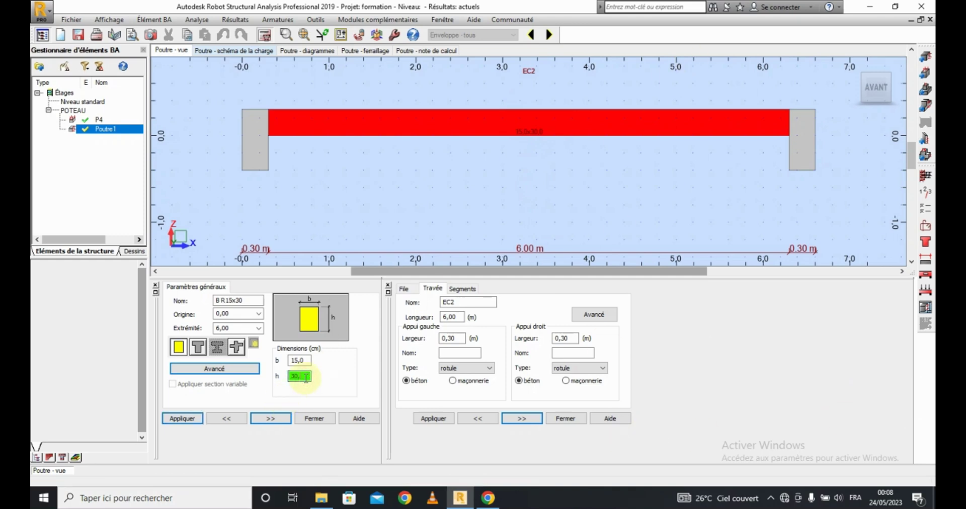
text(60)
key(Return)
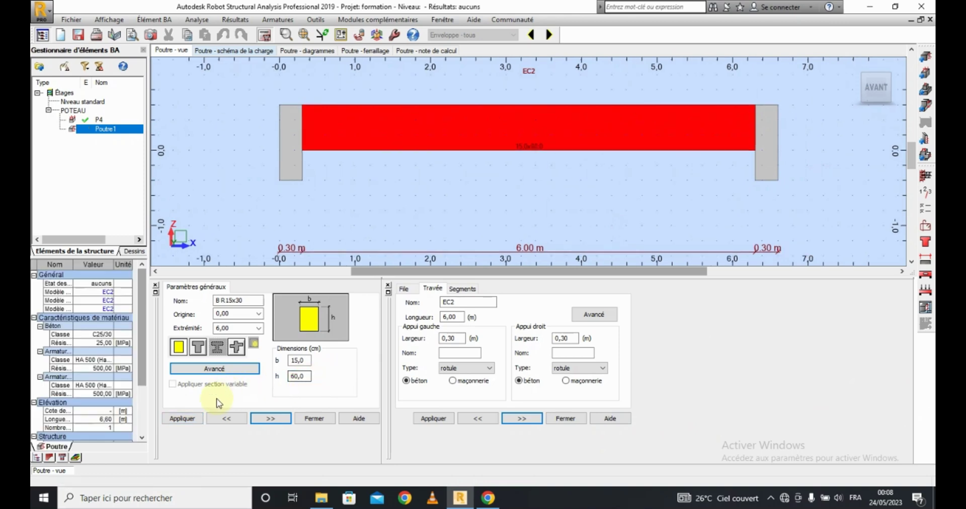
click(181, 419)
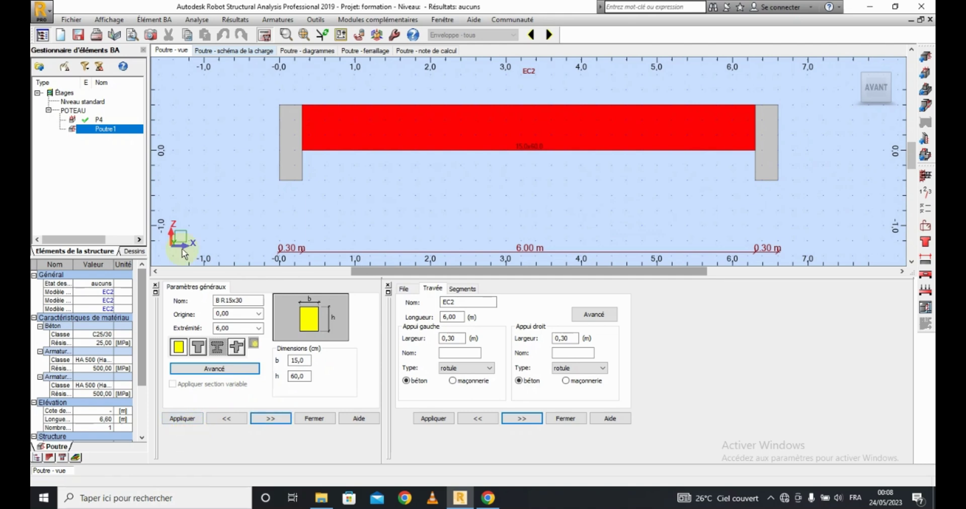
Recalculate the beam with its new section and examine the details of each reported calculation error.
click(265, 35)
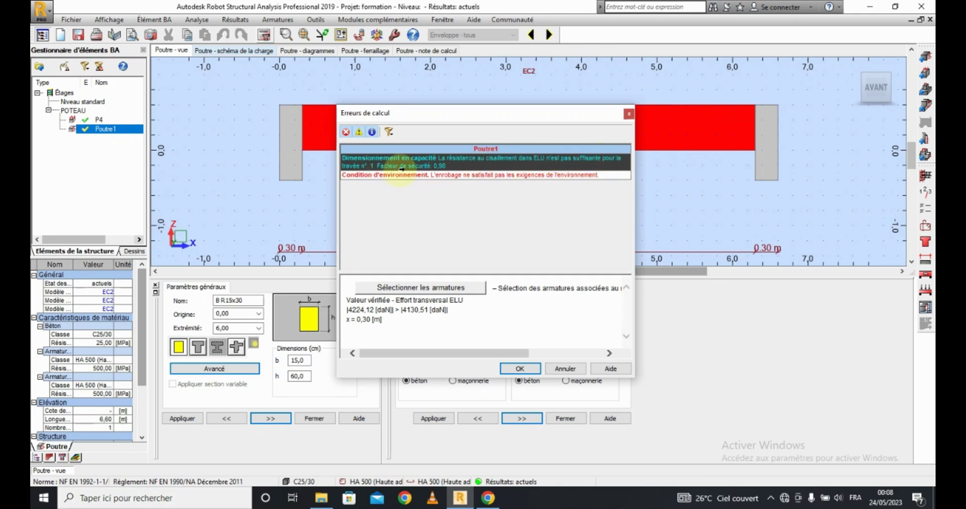
click(478, 175)
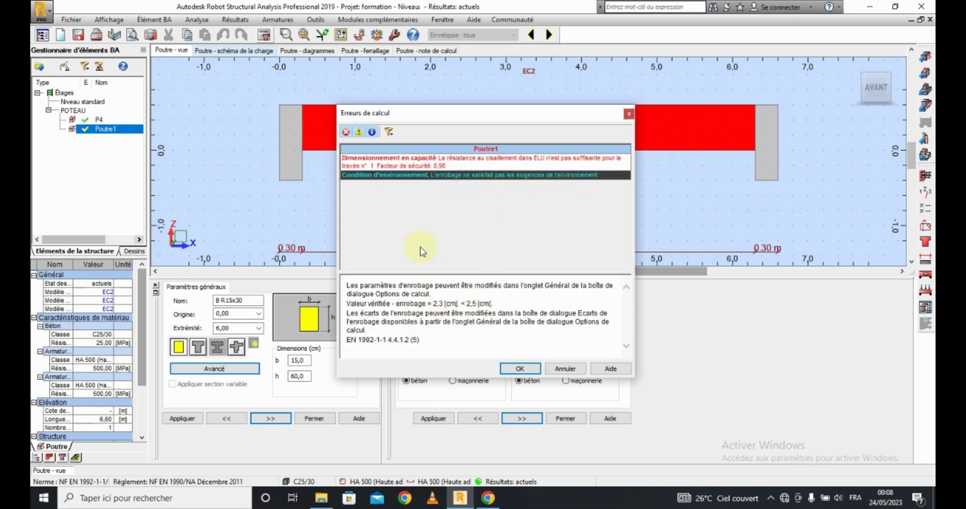
click(386, 162)
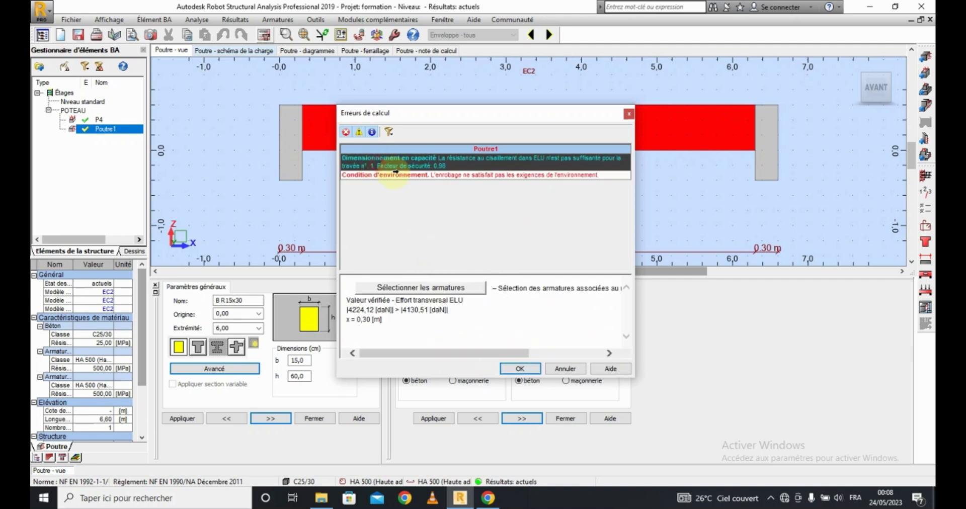
click(549, 174)
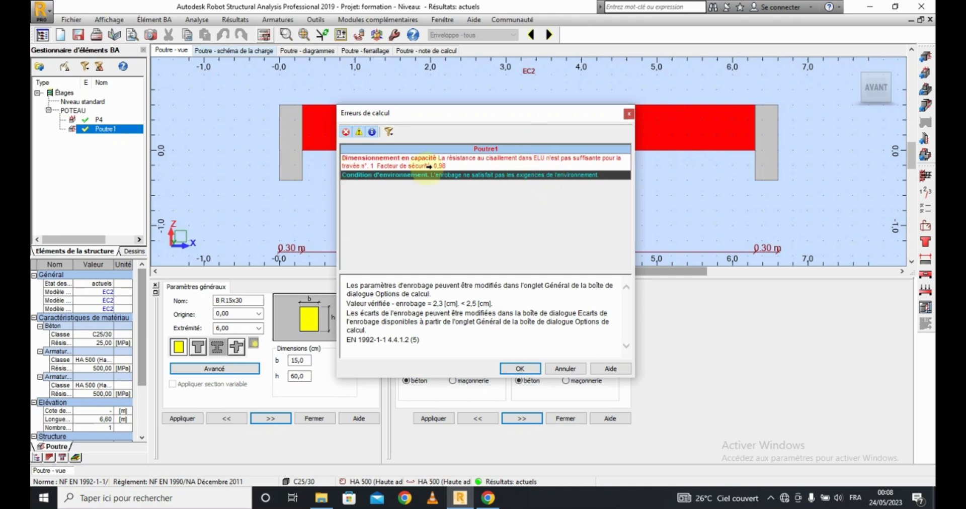
click(476, 164)
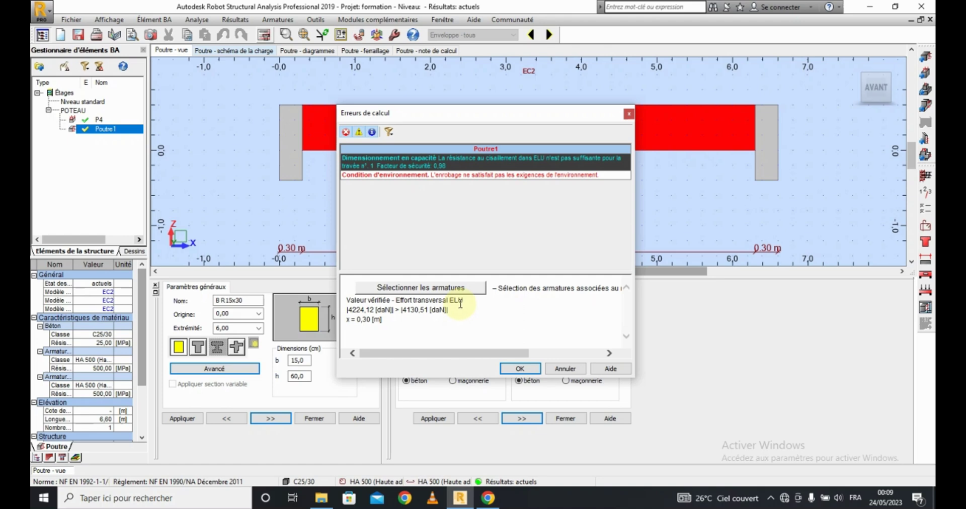
Select the reinforcement associated with the shear capacity error and examine the stirrups in the beam's elevation.
click(426, 288)
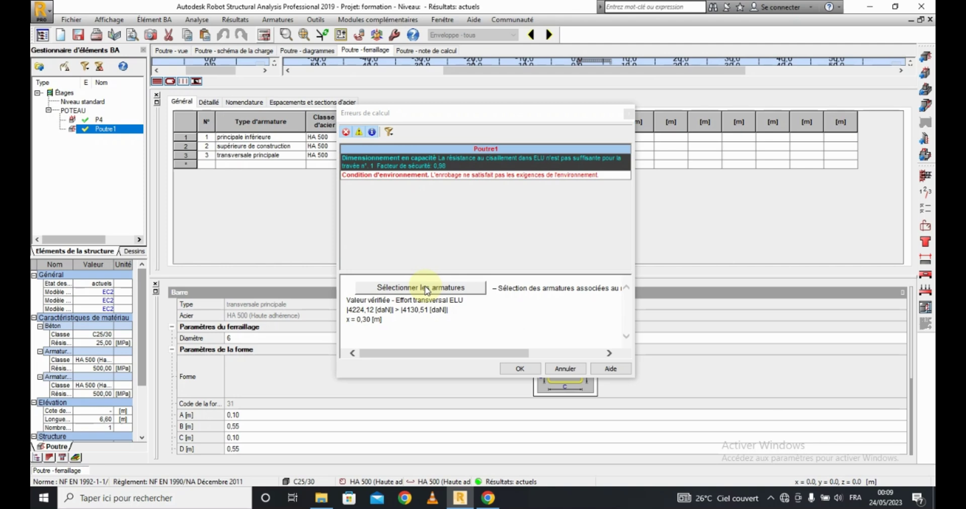
drag(442, 113, 515, 177)
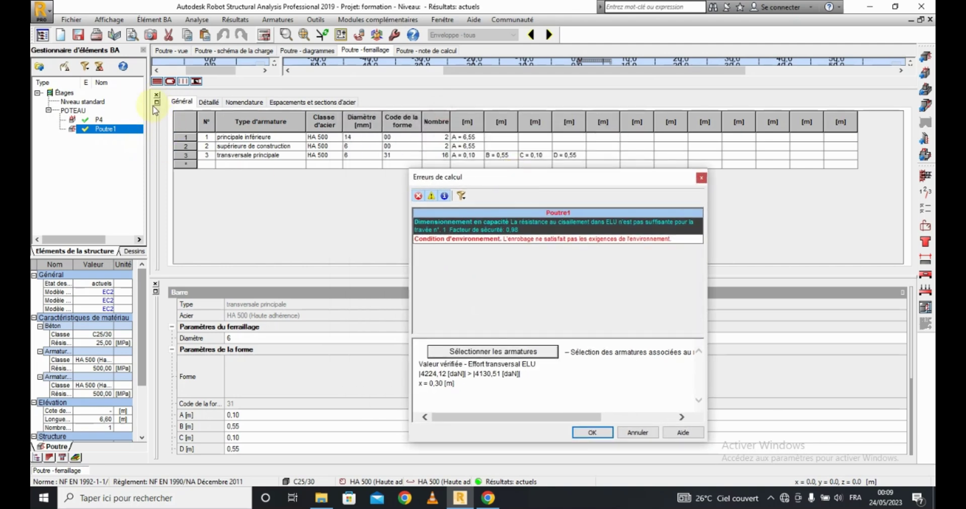
click(157, 292)
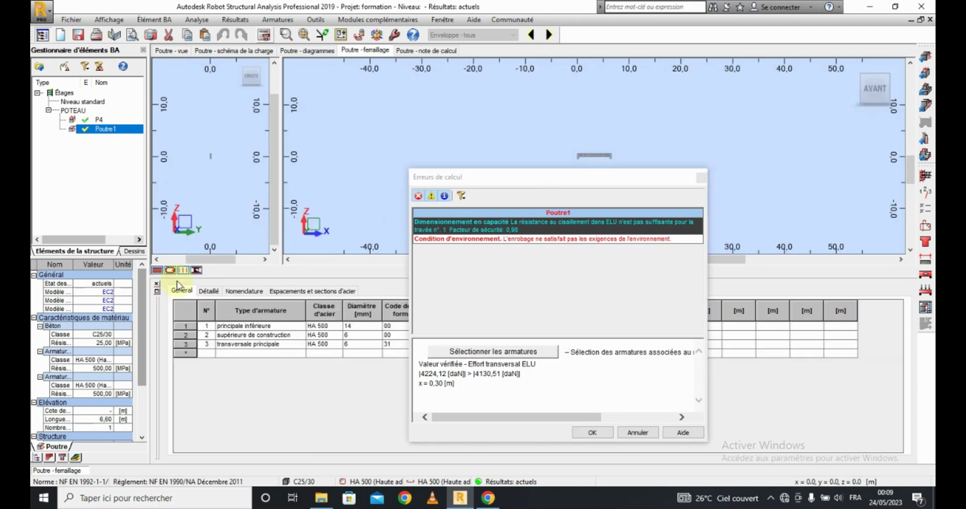
drag(590, 185, 383, 123)
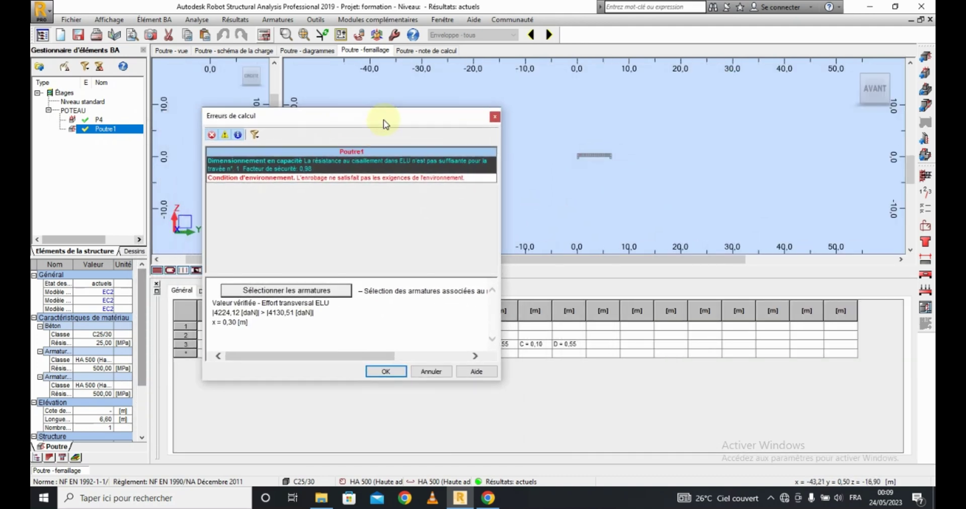
scroll(584, 160, up, 4)
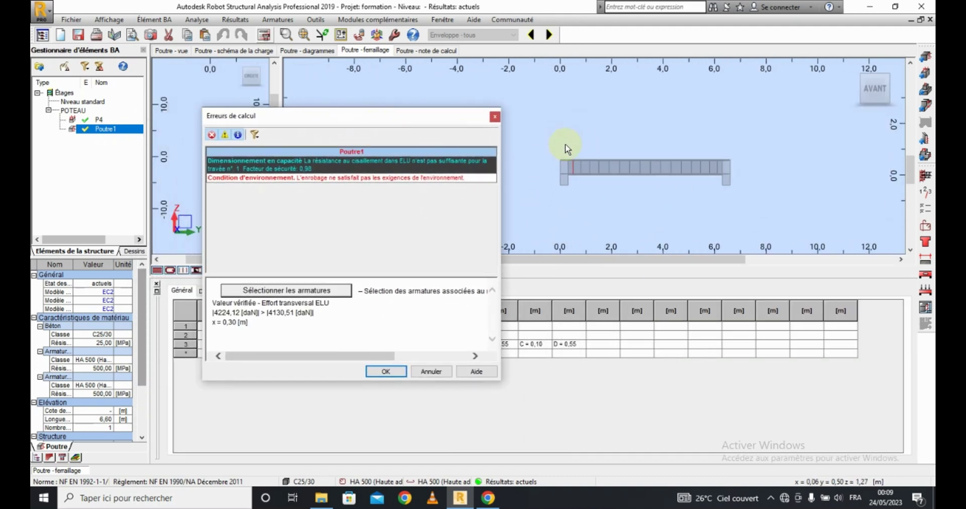
scroll(570, 146, down, 1)
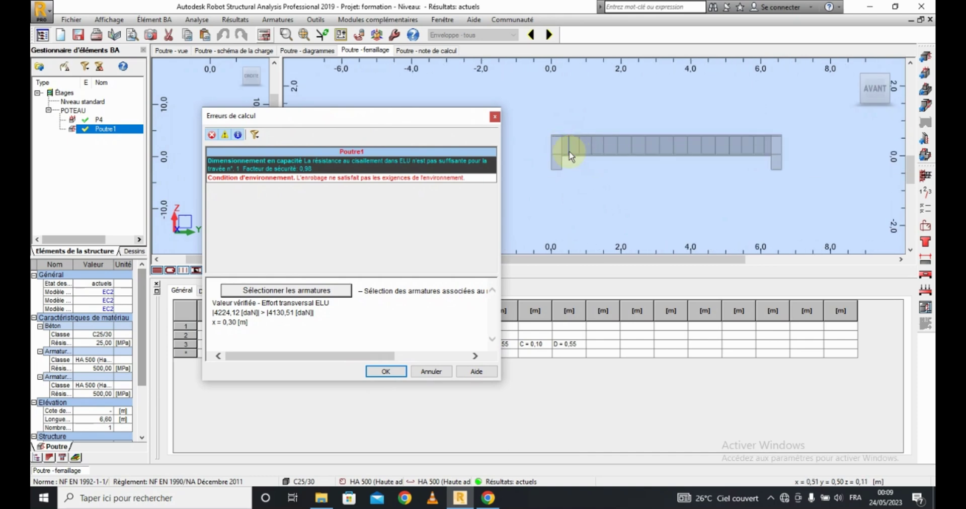
Set Poutre1's transverse reinforcement spacing to Ajusté à l'enveloppe, recalculate the beam and close the error report.
click(925, 228)
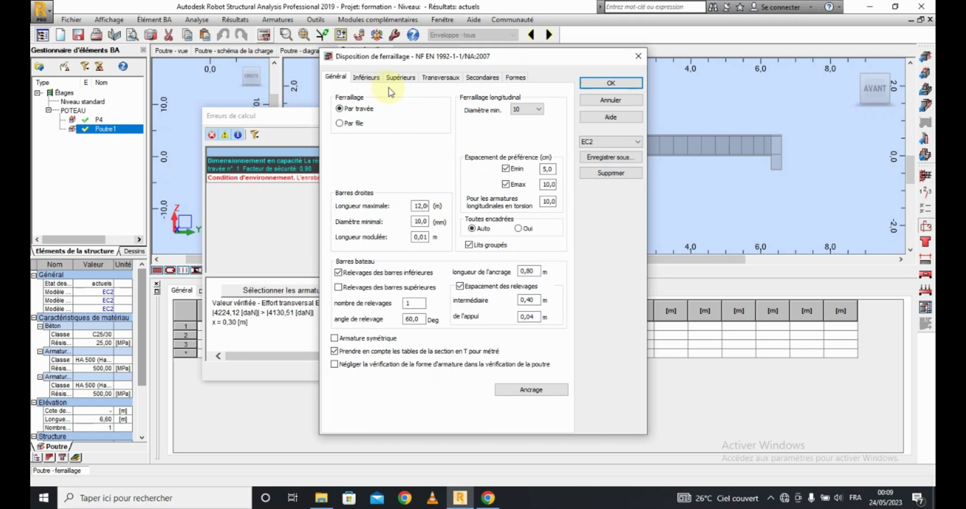
click(451, 77)
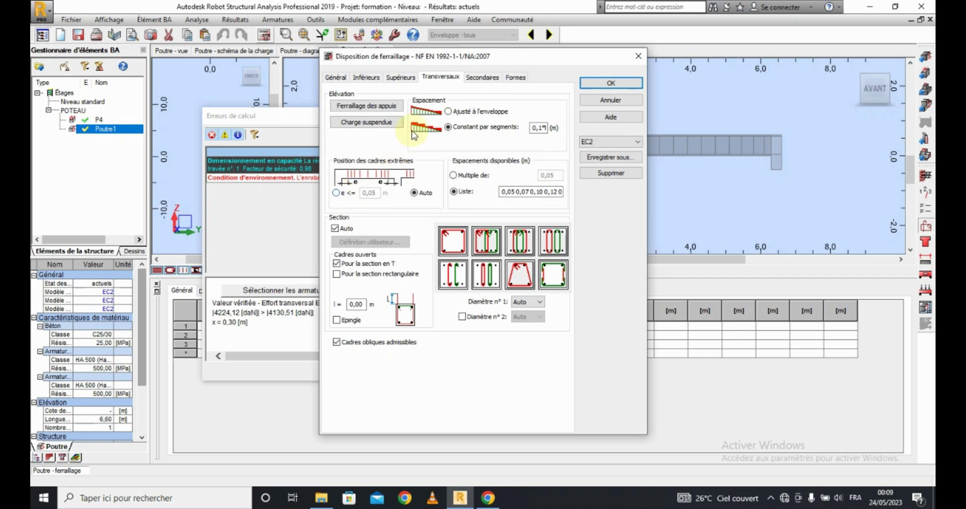
click(447, 111)
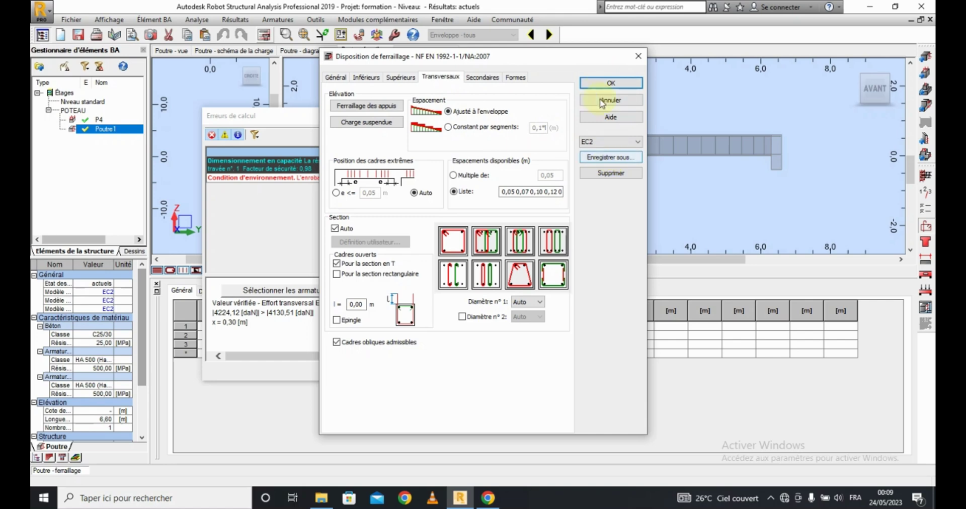
click(610, 83)
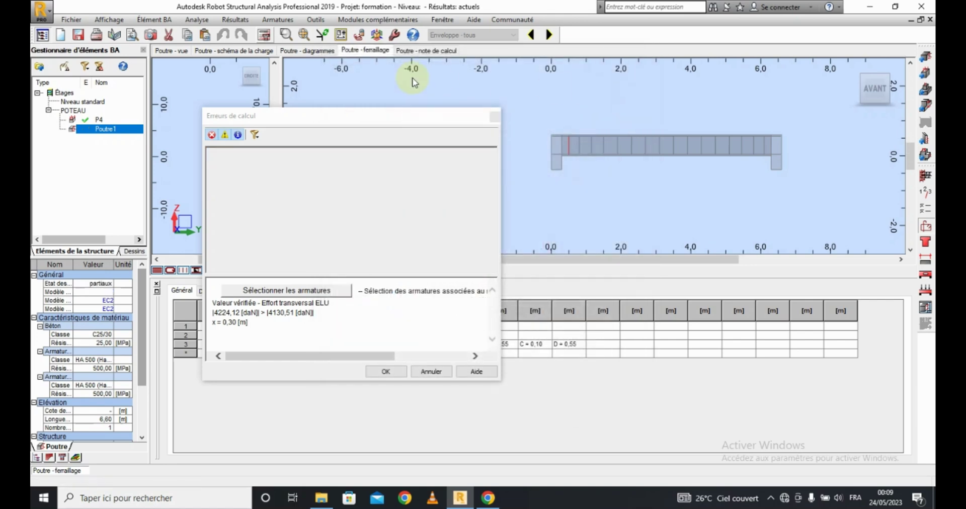
click(264, 35)
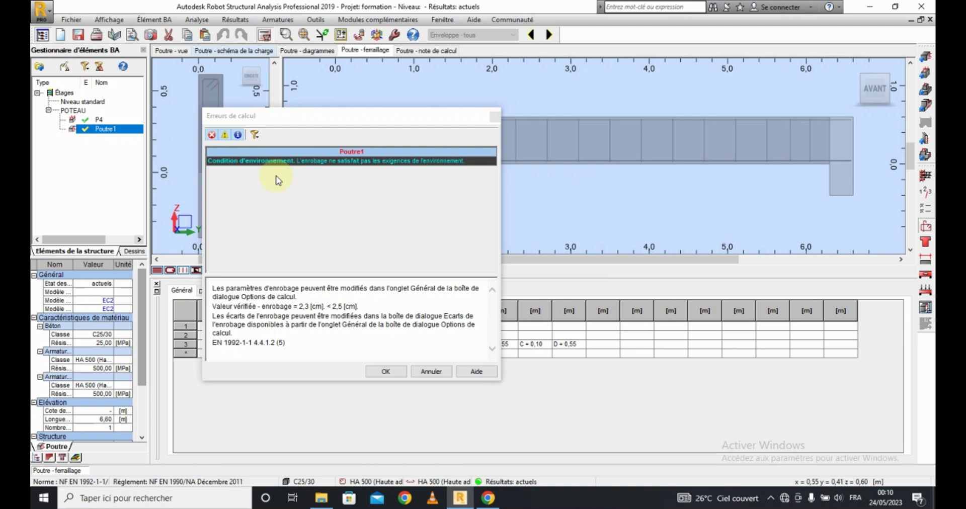
click(386, 372)
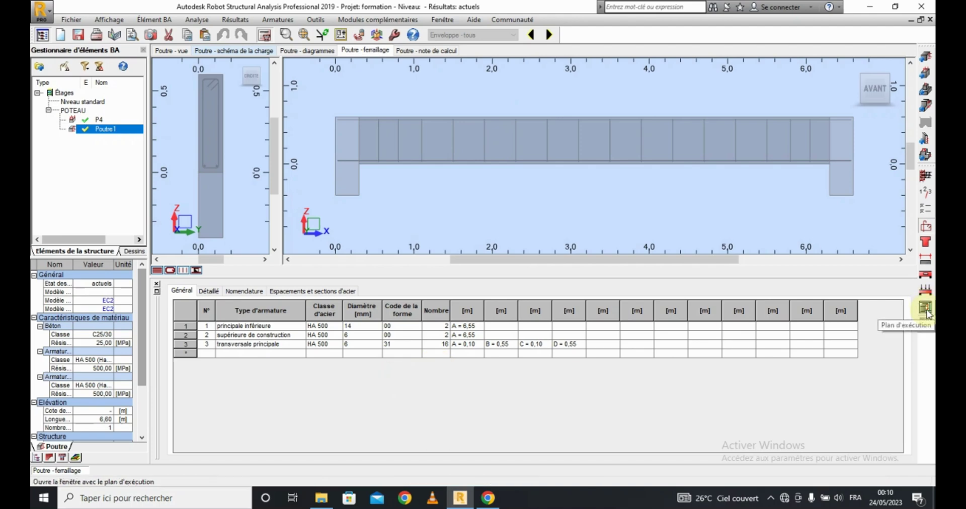
Return the transverse reinforcement spacing to Constant par segments, edit its spacing value and recalculate the beam, closing the error report.
click(926, 227)
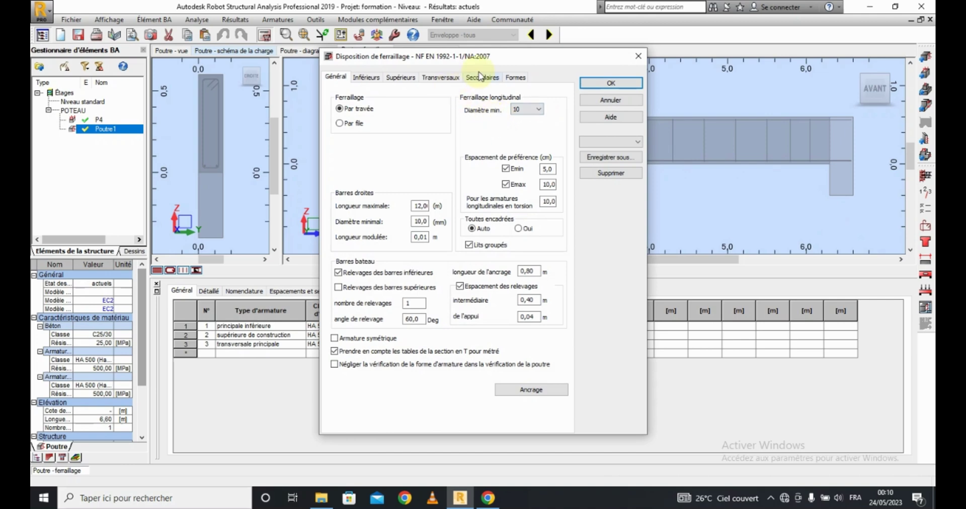
click(444, 76)
click(448, 127)
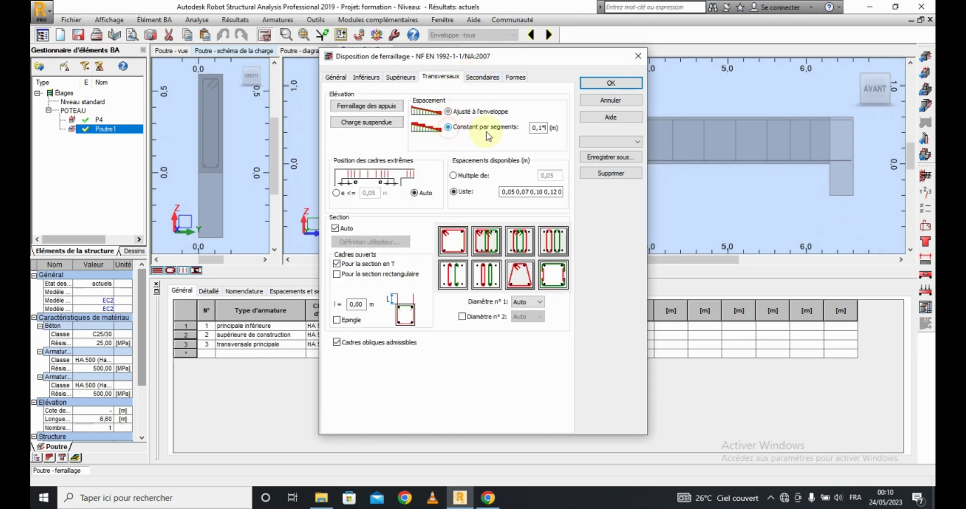
double_click(538, 127)
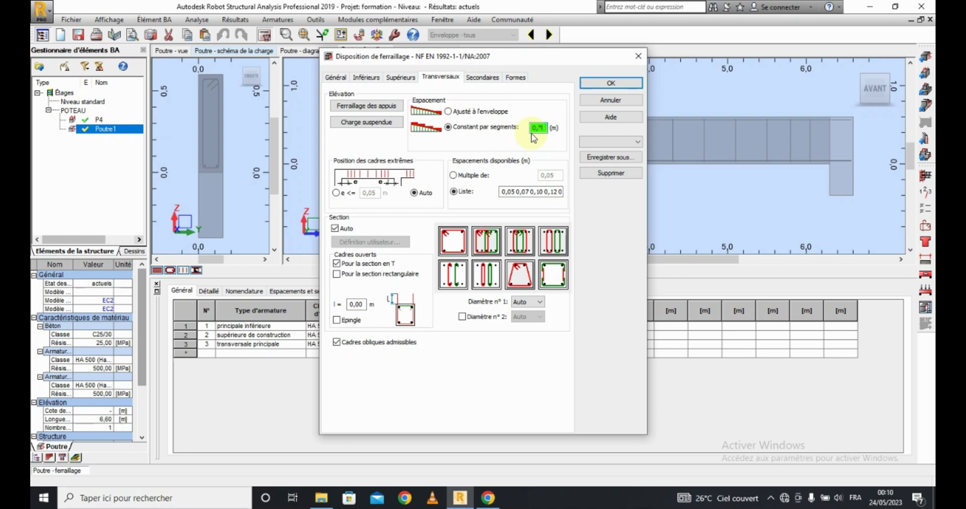
text(0,0)
click(610, 83)
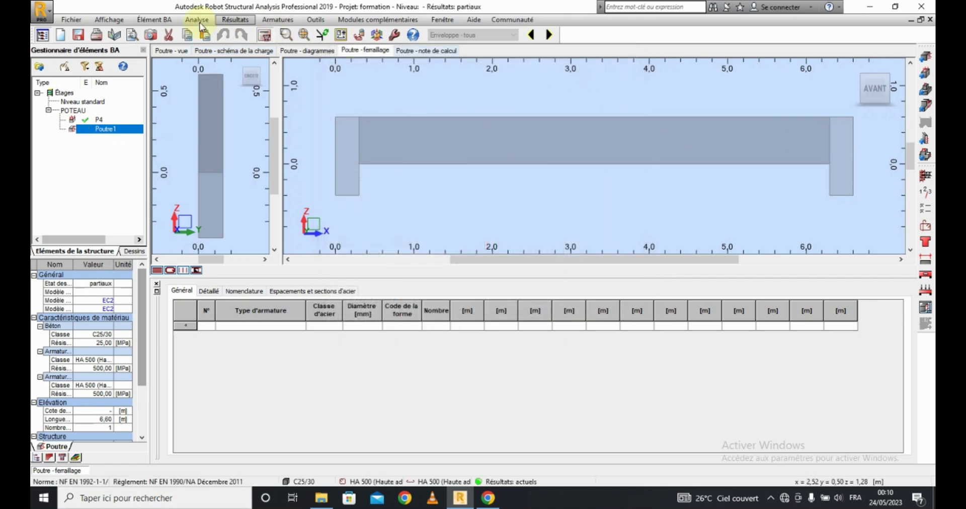
click(265, 36)
key(Return)
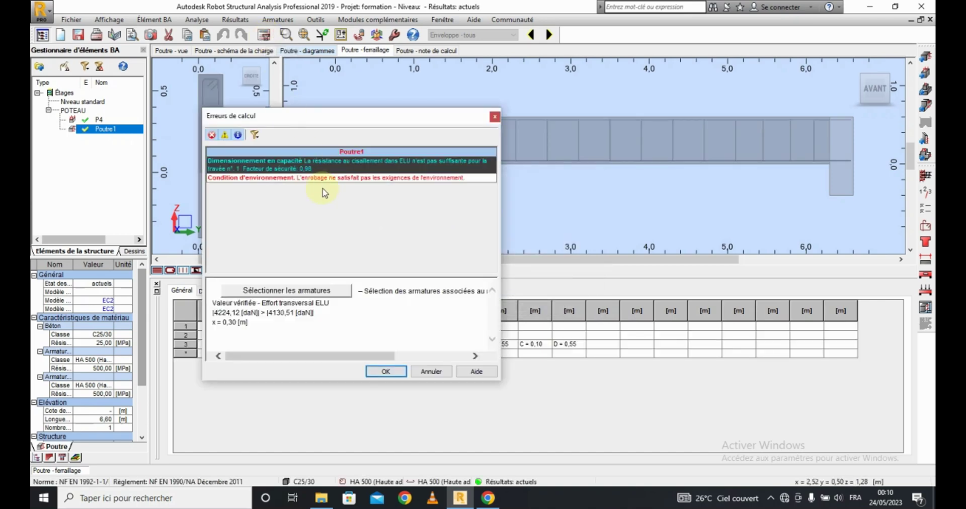
click(386, 371)
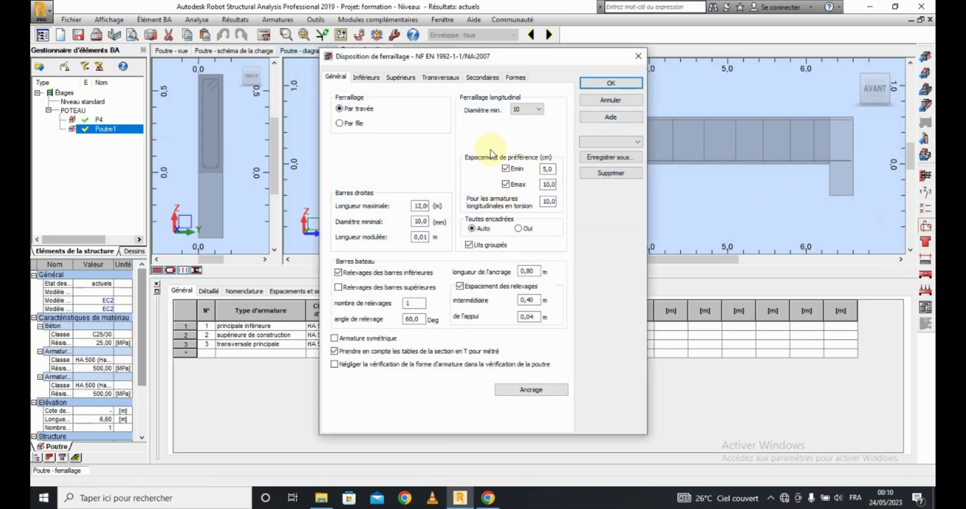
Change the transverse reinforcement's Constant par segments spacing to 0,01 m, recalculate the beam and close the error report.
click(442, 79)
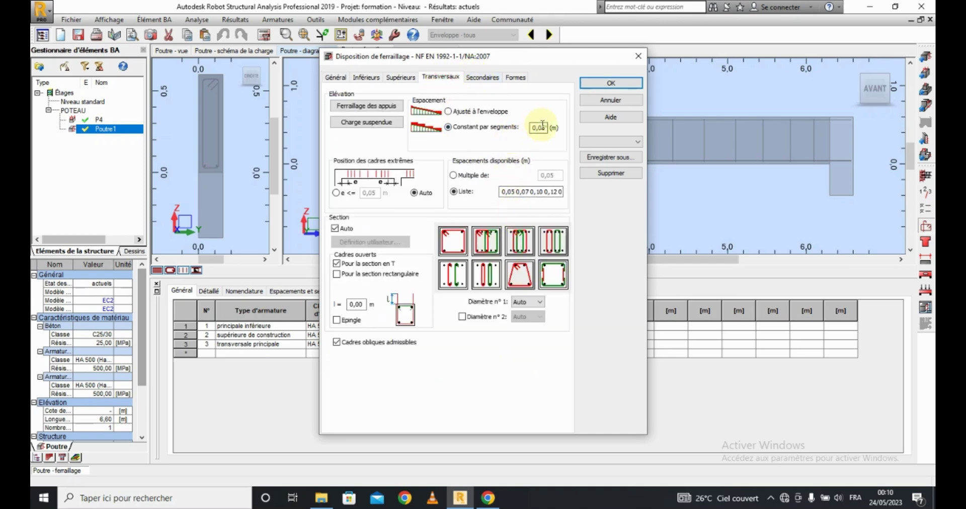
drag(541, 129, 553, 134)
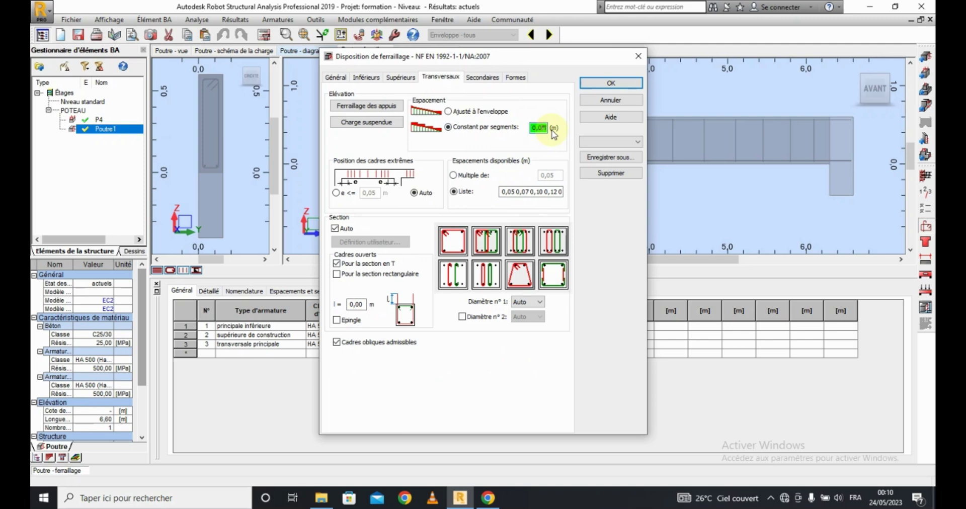
text(0,15)
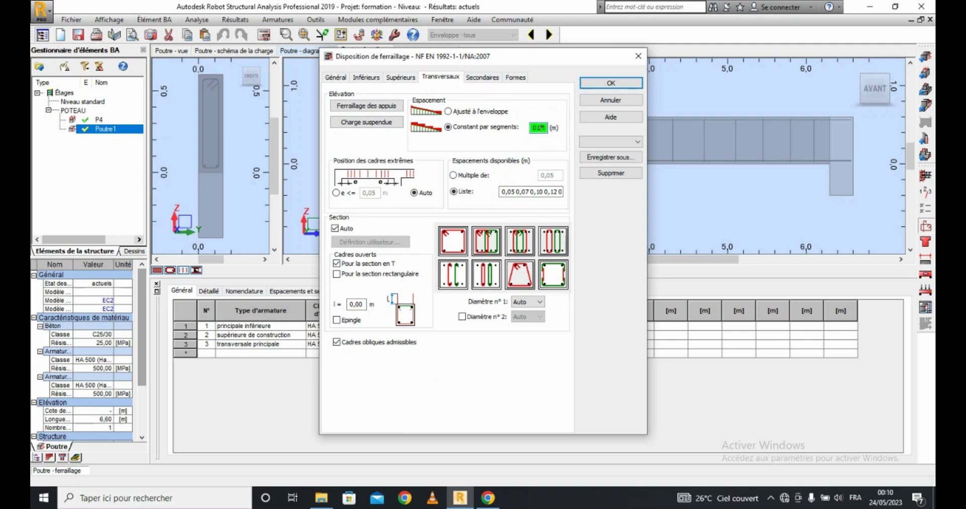
click(601, 84)
click(264, 34)
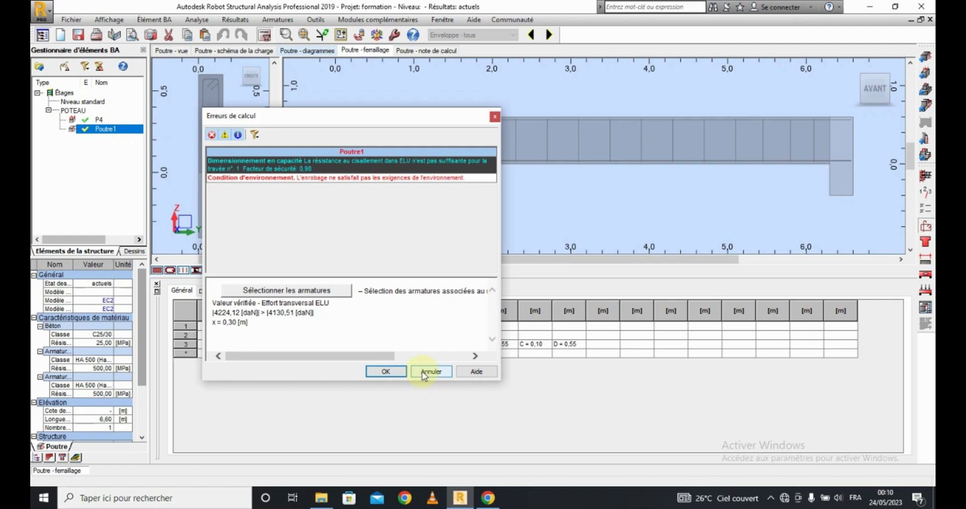
click(388, 371)
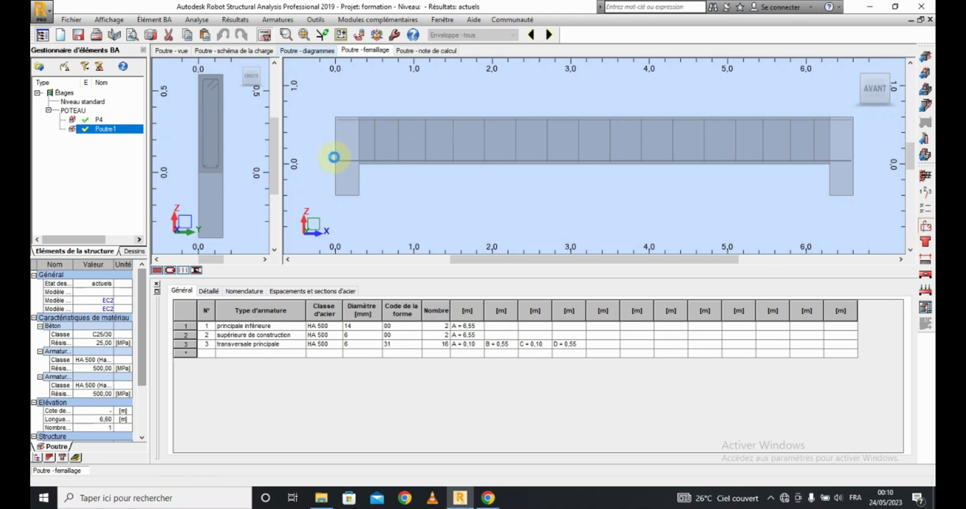
Keep the spacing Constant par segments, limit the end stirrup position to e <= 0,03 m, and recalculate the beam, closing the error report.
double_click(333, 158)
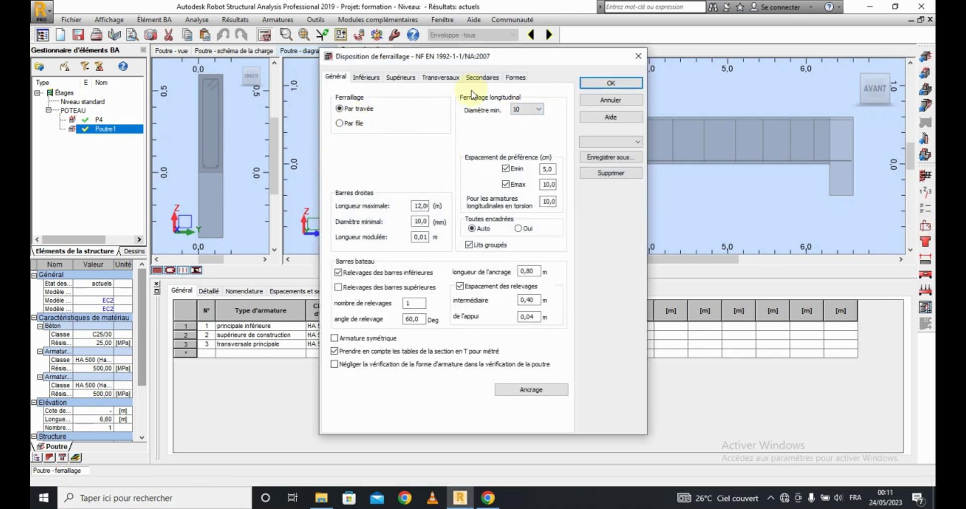
click(439, 78)
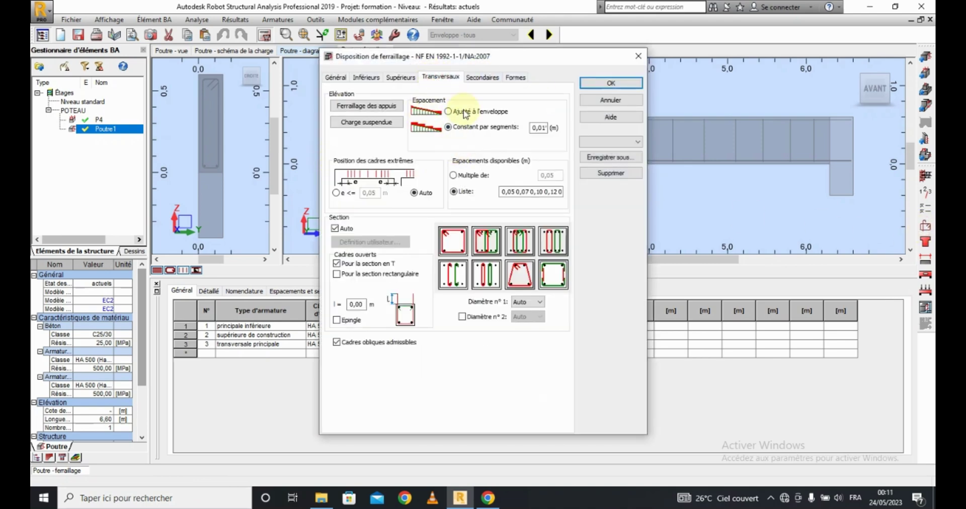
click(448, 111)
click(346, 195)
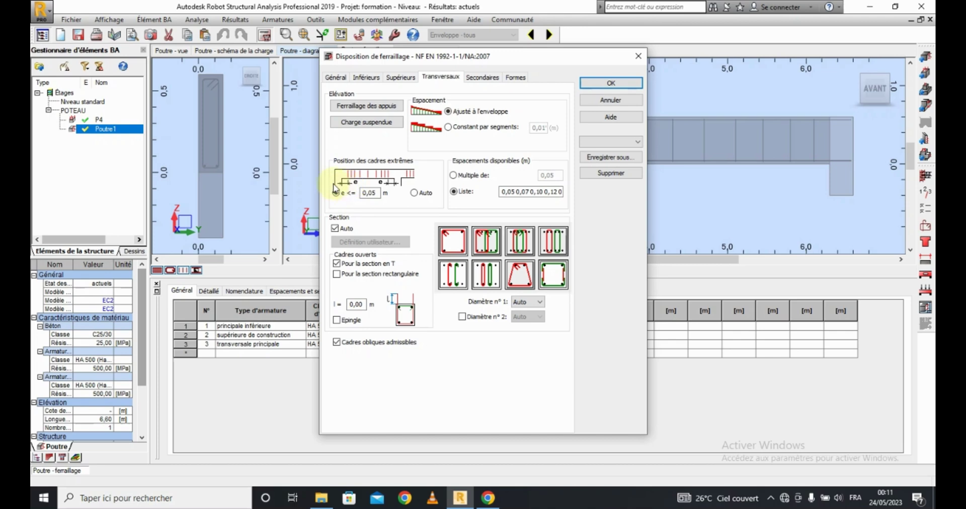
click(448, 127)
double_click(370, 193)
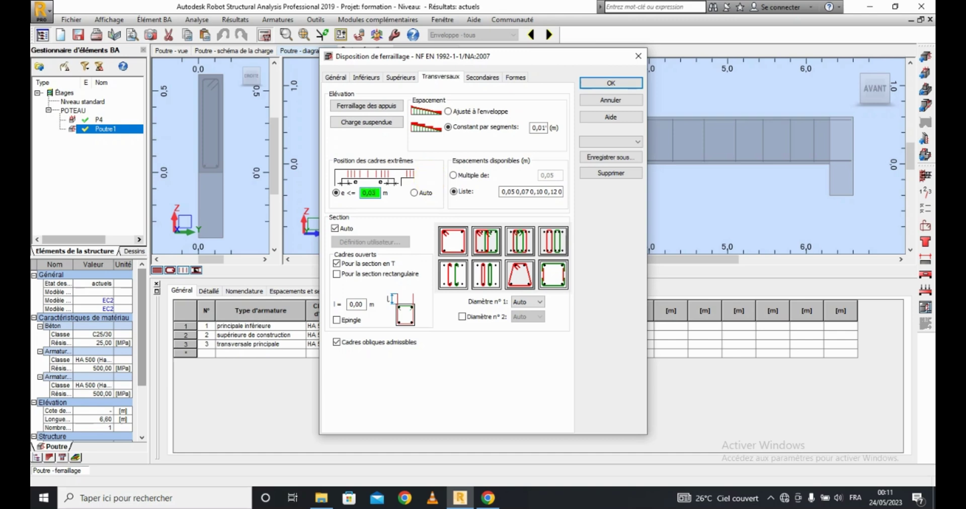
click(608, 83)
click(264, 35)
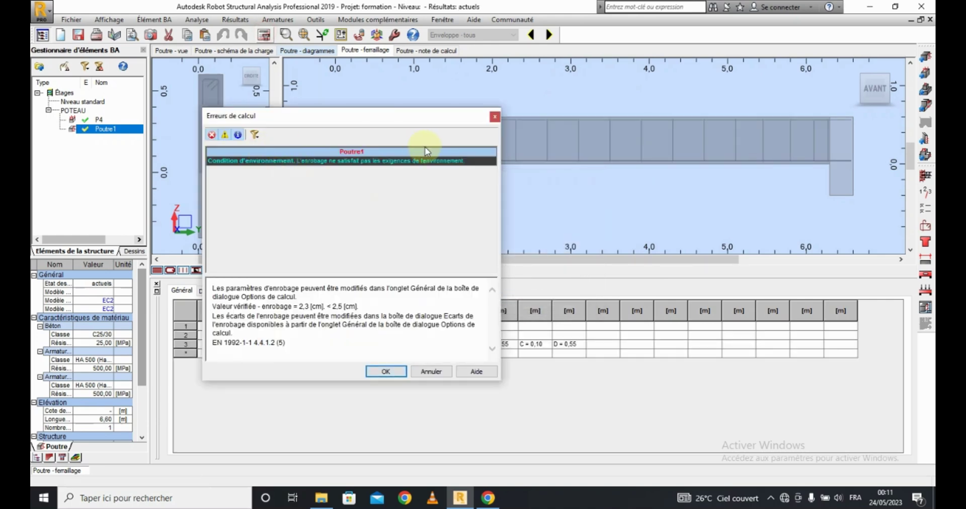
click(386, 371)
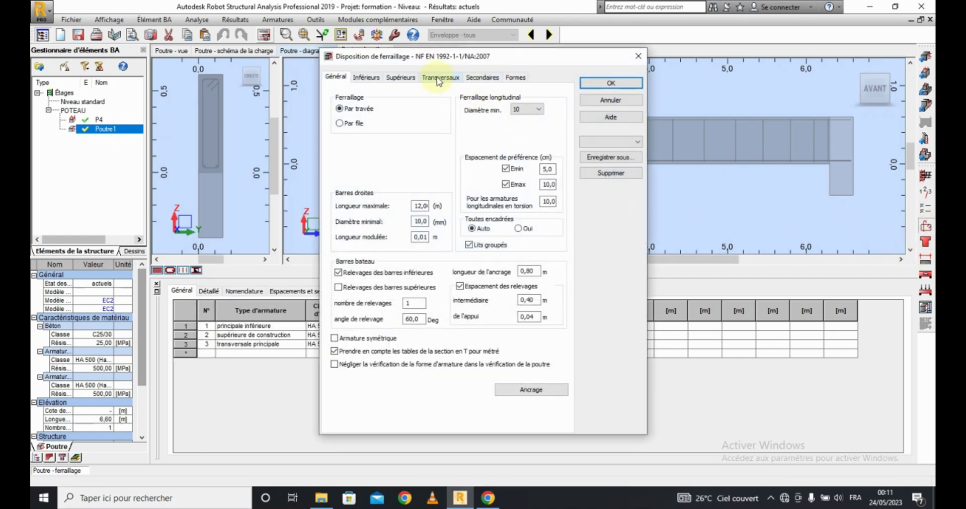
Review the transverse reinforcement settings without changing them, then recalculate the beam and close the error report.
click(437, 78)
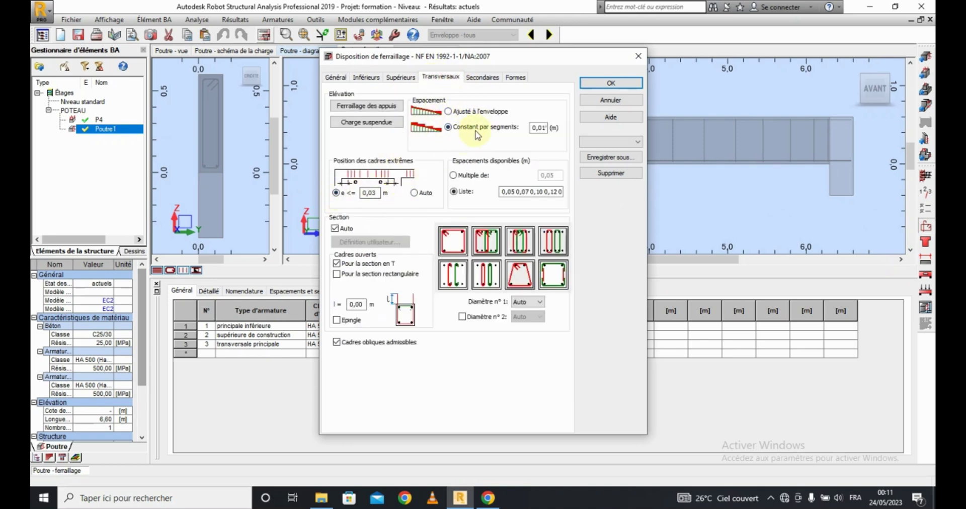
click(614, 100)
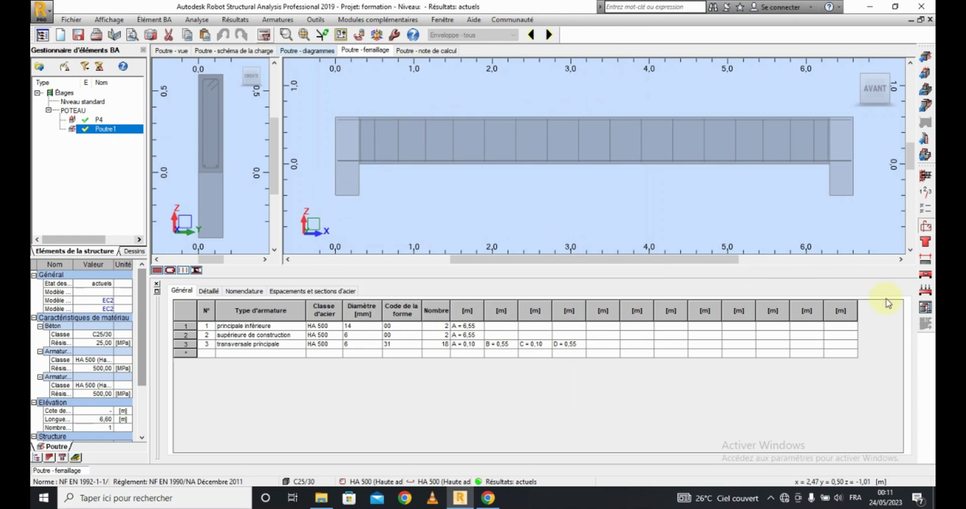
click(263, 37)
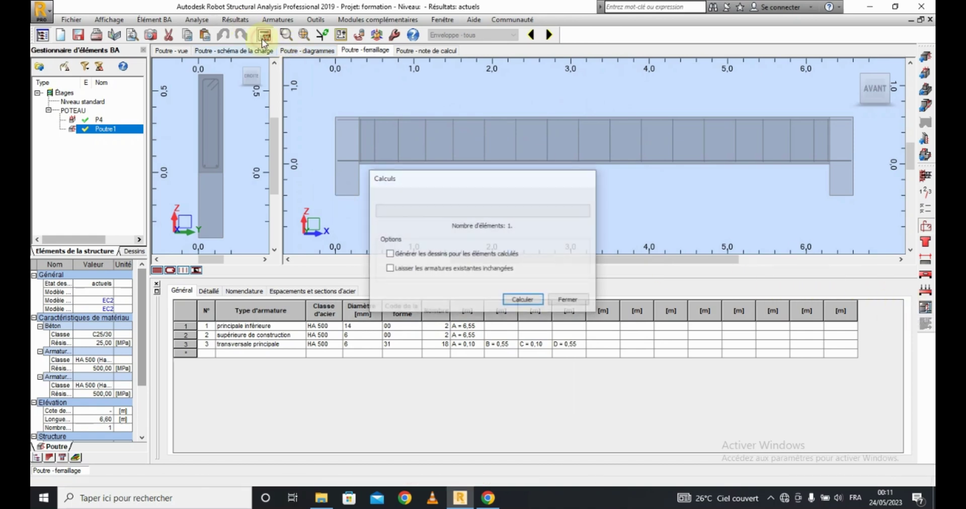
key(Return)
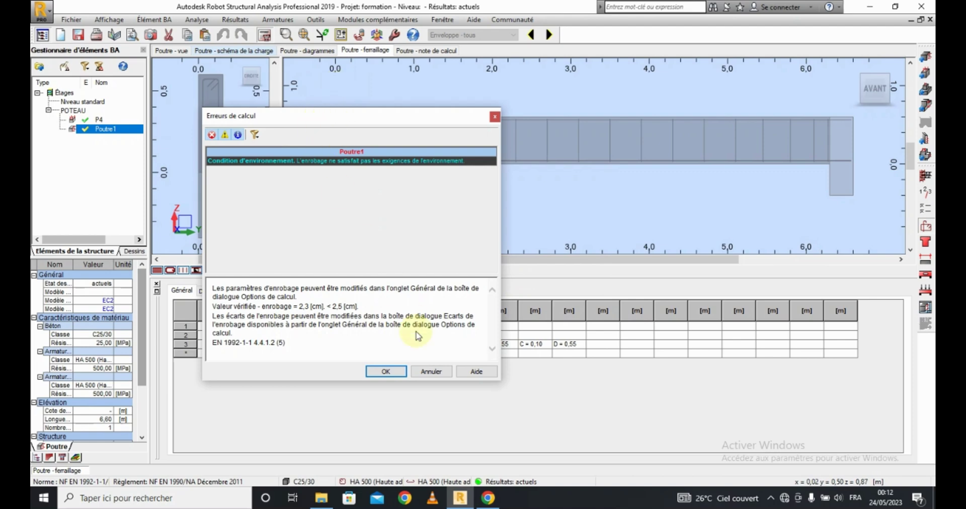
click(385, 372)
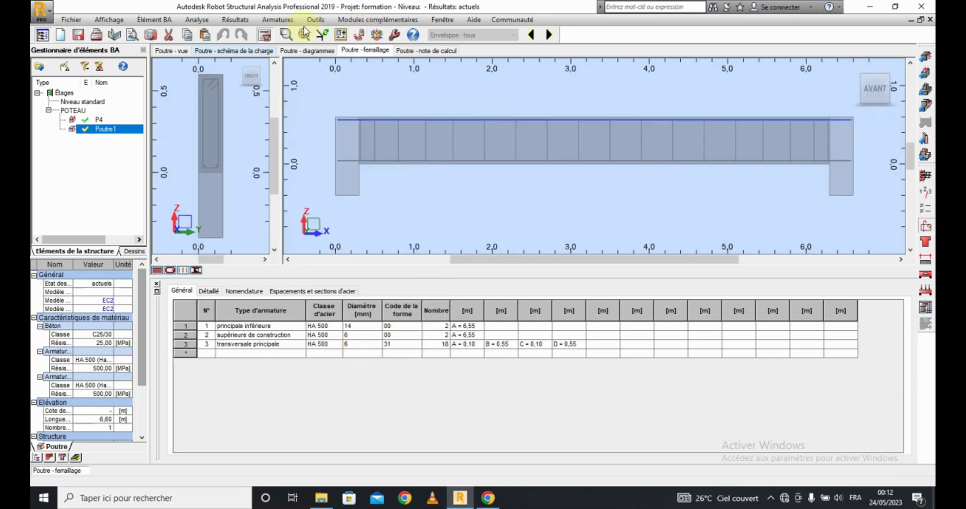
Run the beam calculation again and highlight the EN 1992-1-1 4.4.1.2 (5) reference in the concrete cover error's details.
click(264, 34)
click(534, 300)
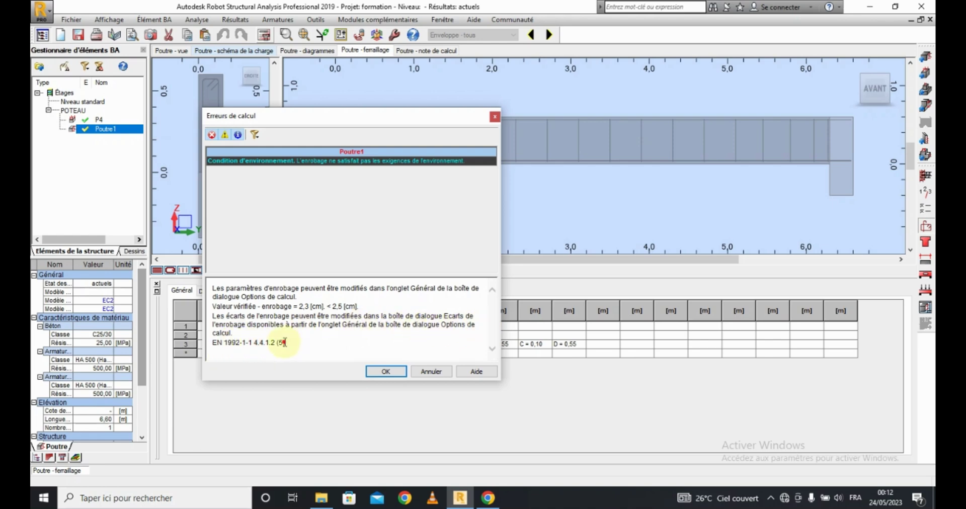
drag(285, 342, 213, 344)
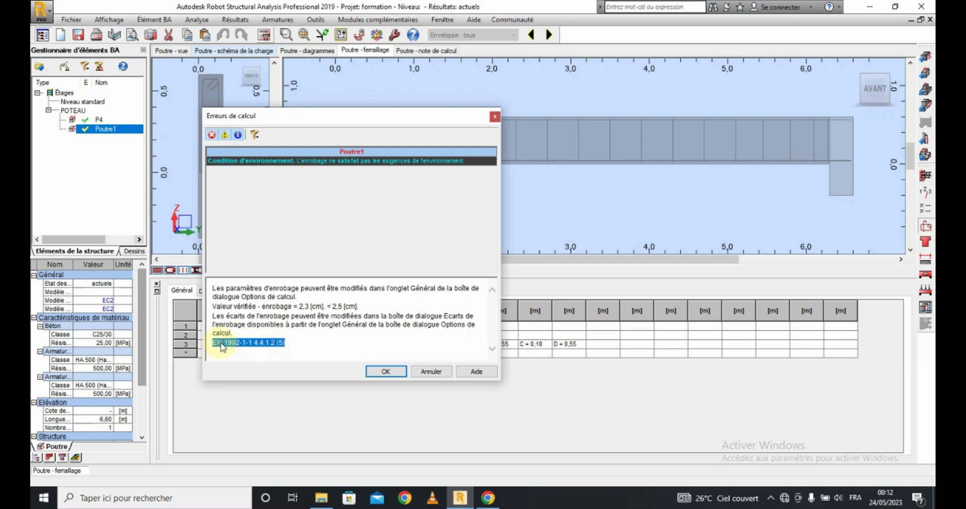
click(240, 352)
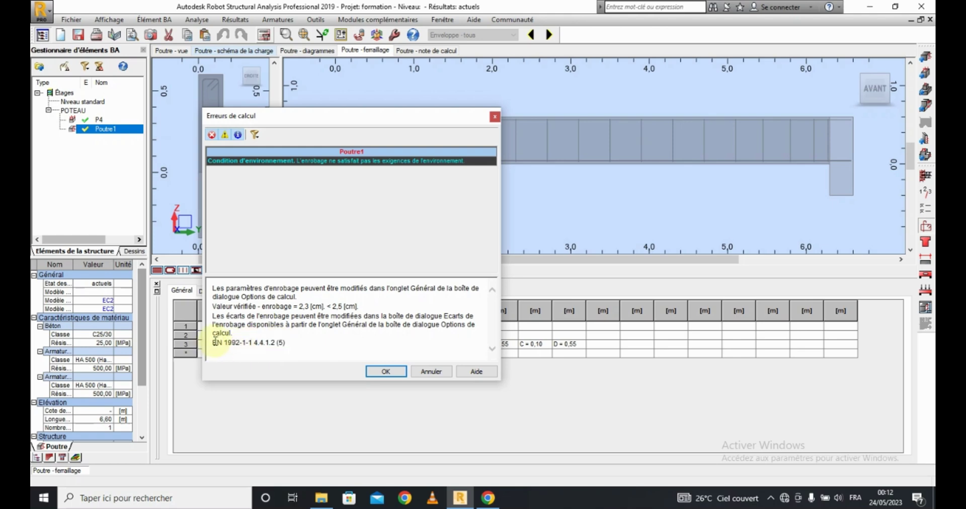
drag(213, 342, 274, 353)
click(258, 347)
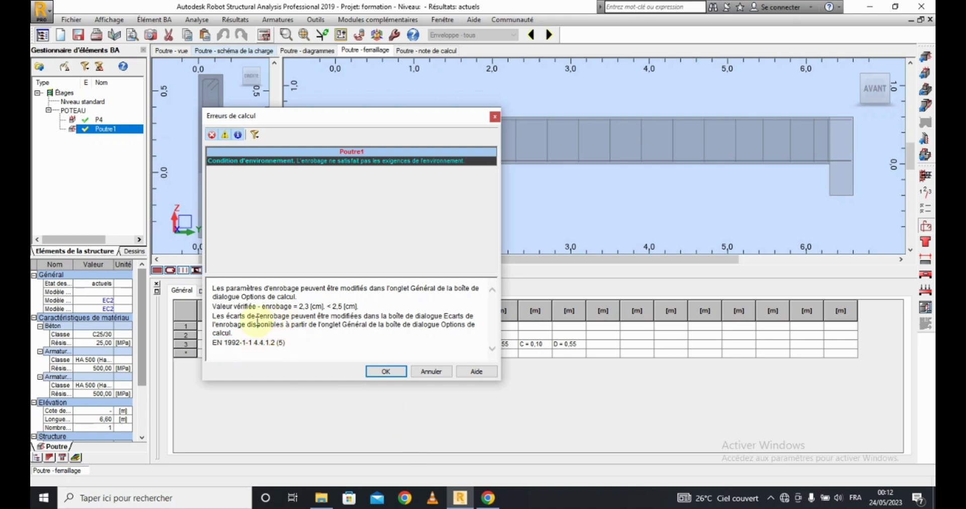
drag(214, 342, 287, 343)
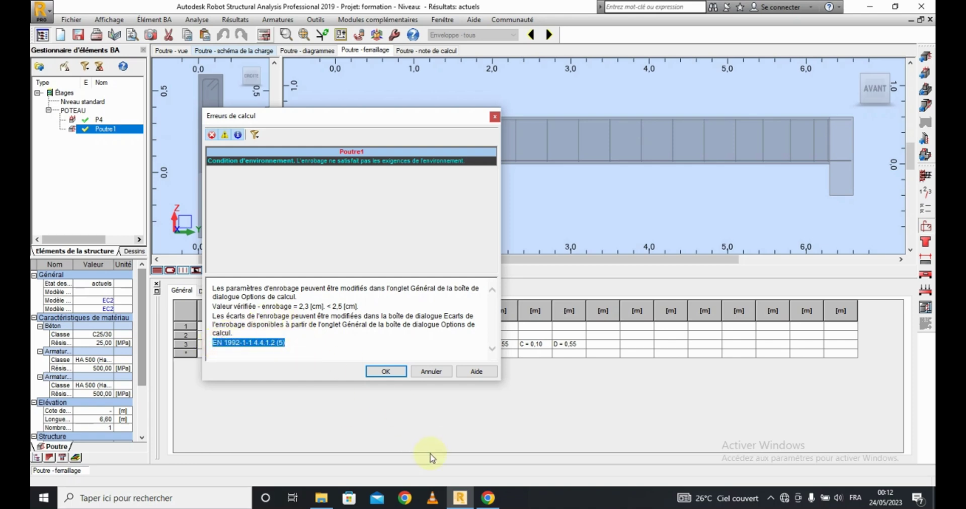
Switch to the AFNOR Eurocodes document collection in Chrome to consult the cited standard.
click(488, 498)
click(488, 498)
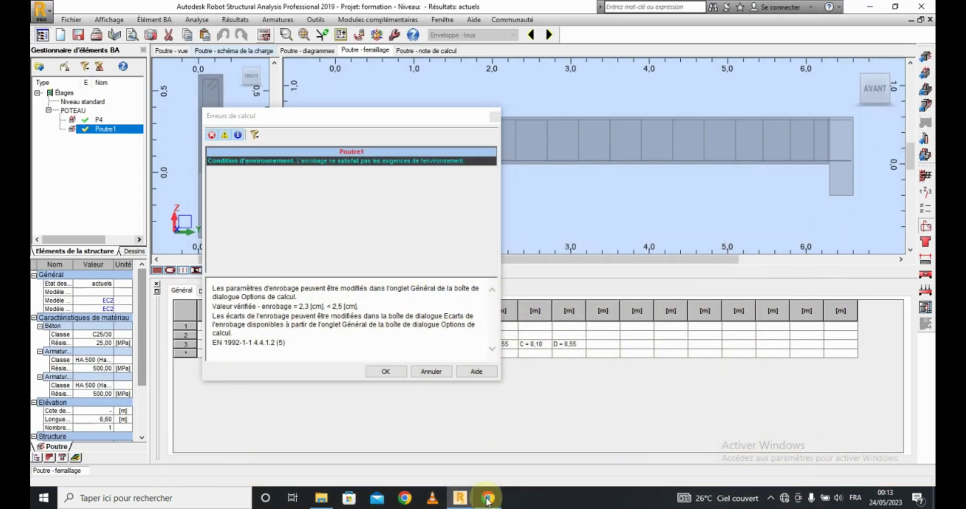
click(488, 498)
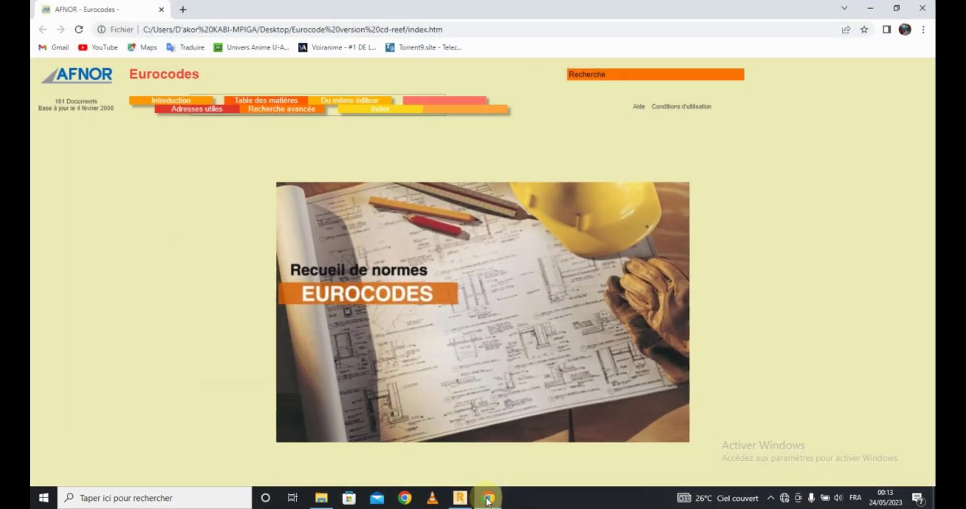
Open NF EN 1992-1-1 (octobre 2005), listed under Eurocode 2 in the collection's table of contents.
click(261, 103)
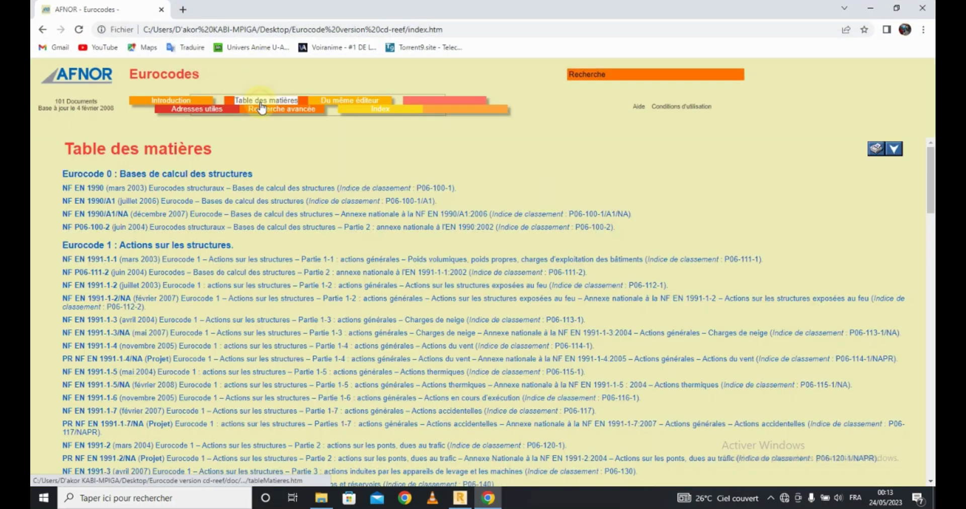
scroll(175, 262, down, 1)
scroll(174, 262, down, 5)
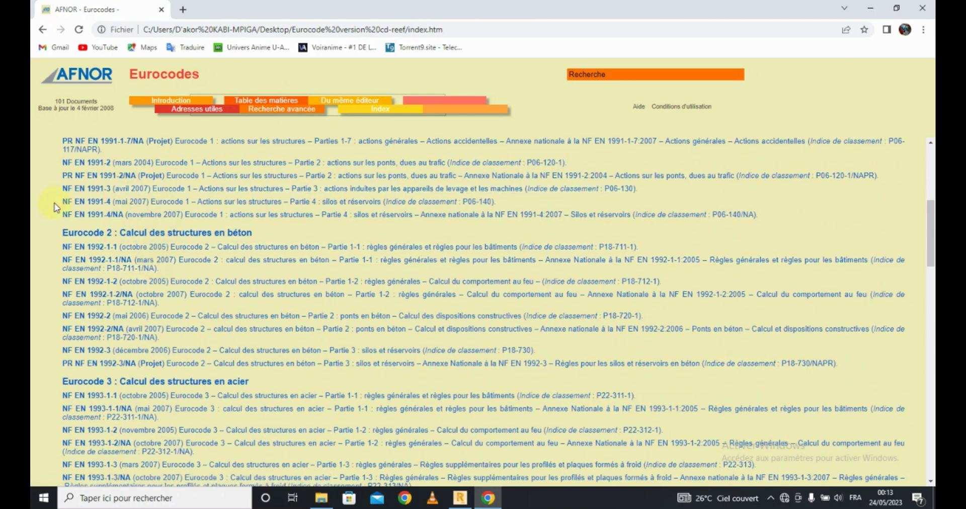
click(137, 247)
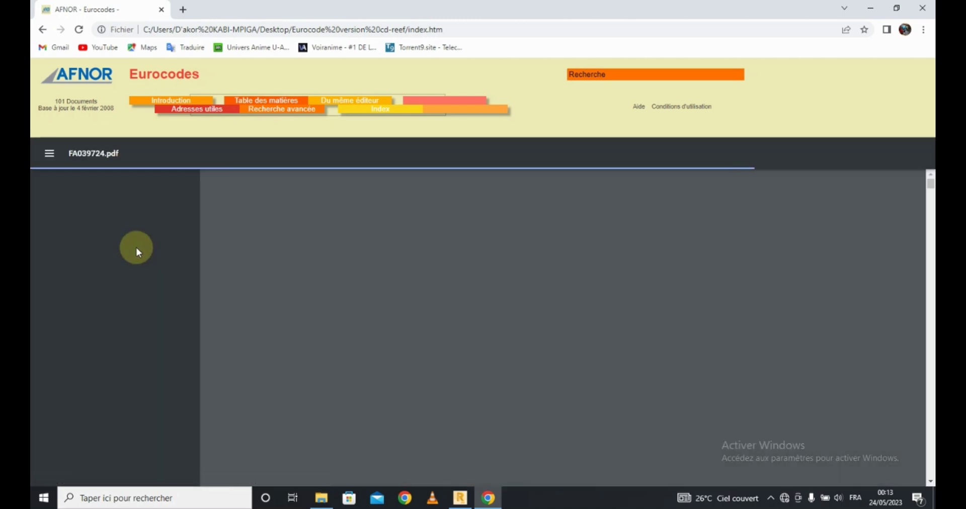
Look through the standard's Sommaire pages for the clause cited in the concrete cover error.
scroll(408, 298, down, 20)
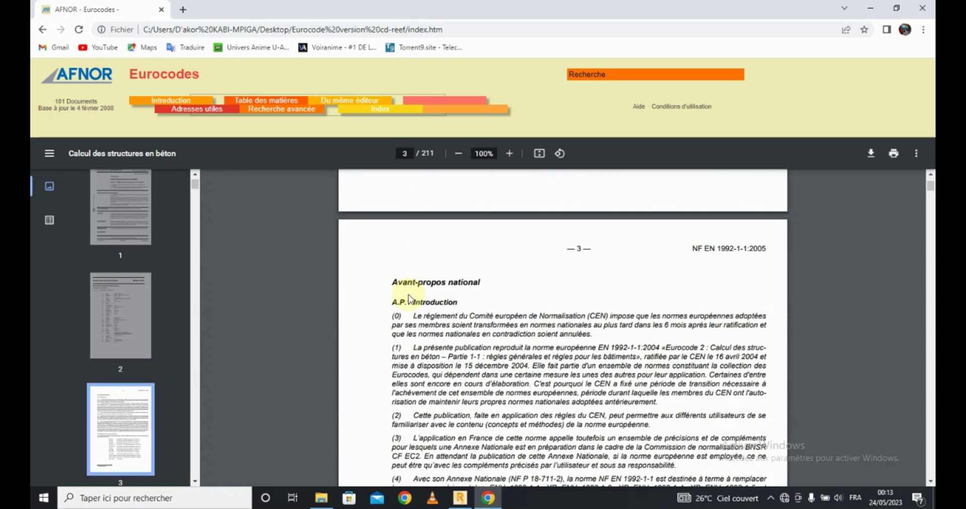
scroll(409, 295, down, 15)
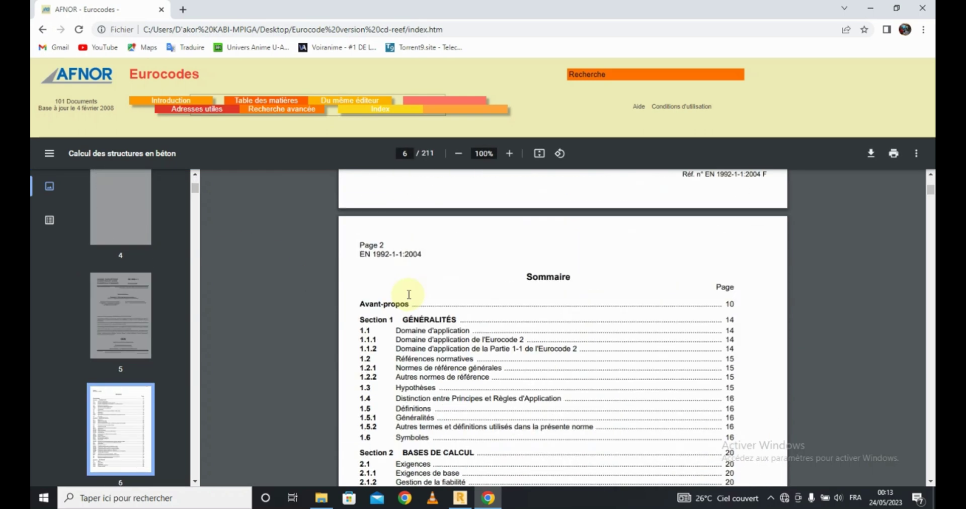
scroll(408, 295, up, 10)
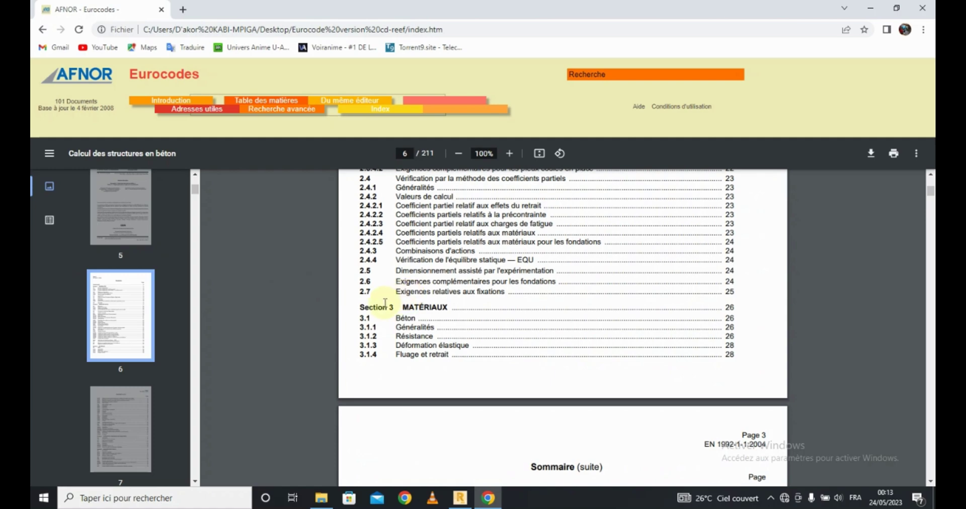
scroll(382, 304, up, 1)
scroll(384, 303, down, 3)
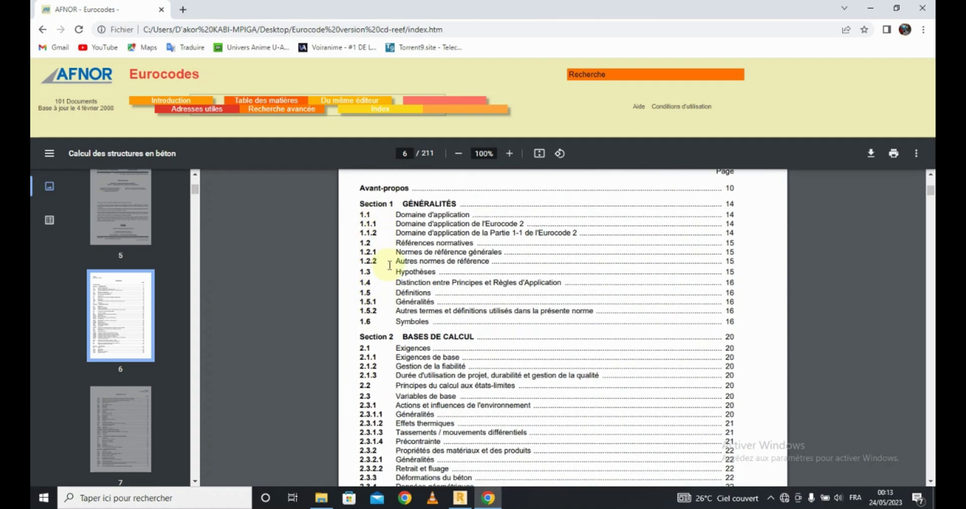
scroll(379, 251, down, 1)
scroll(389, 265, up, 1)
scroll(389, 265, up, 1)
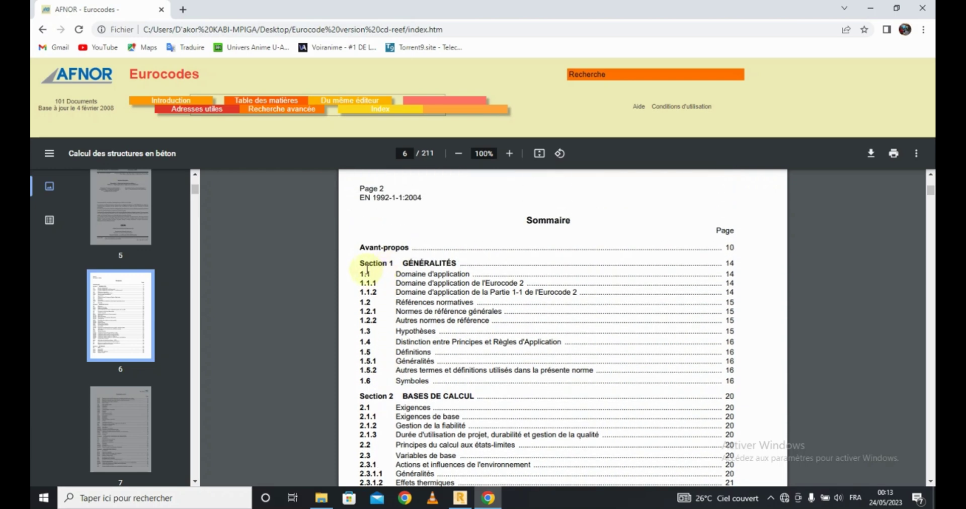
scroll(369, 272, down, 5)
scroll(370, 273, up, 3)
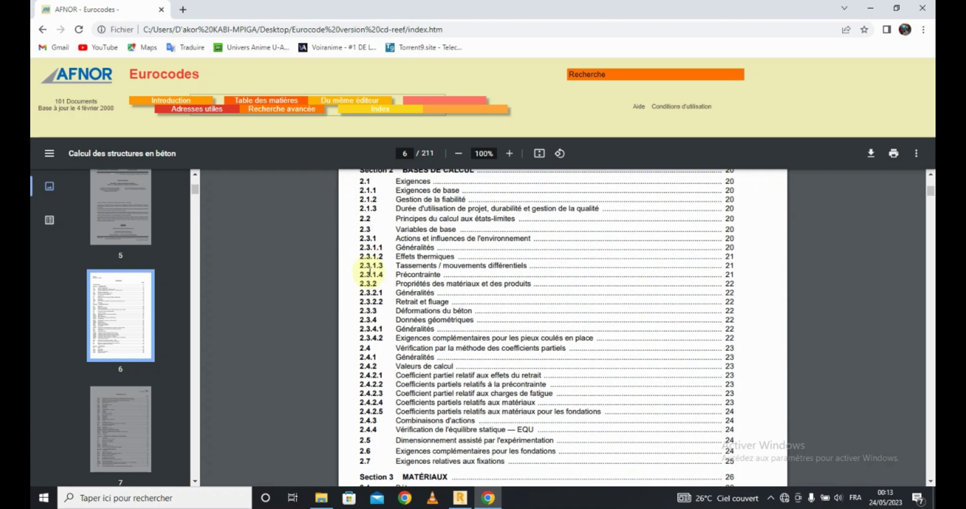
scroll(370, 273, up, 1)
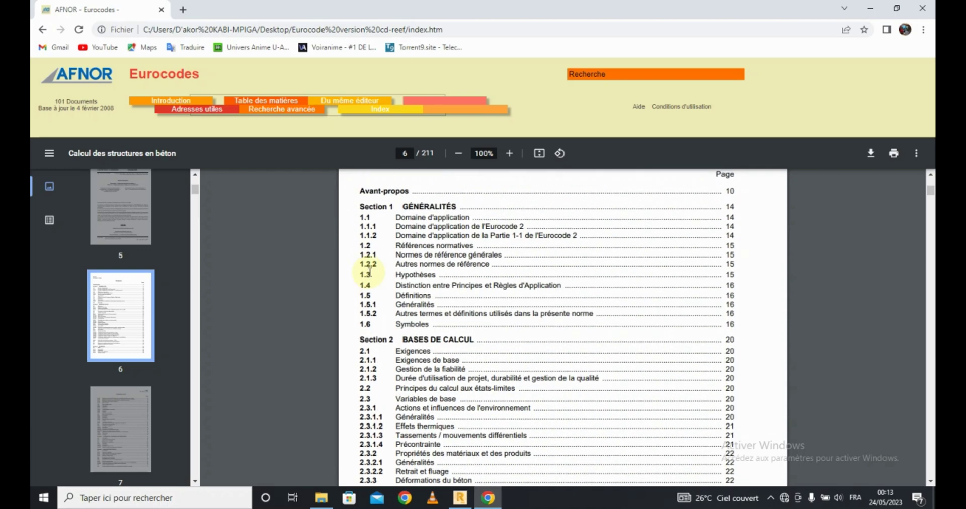
scroll(374, 271, down, 10)
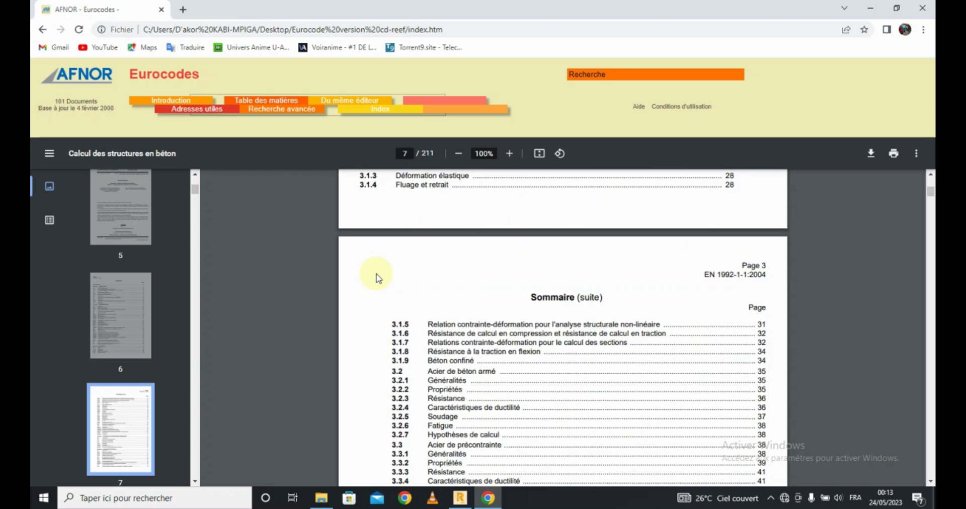
scroll(376, 277, down, 6)
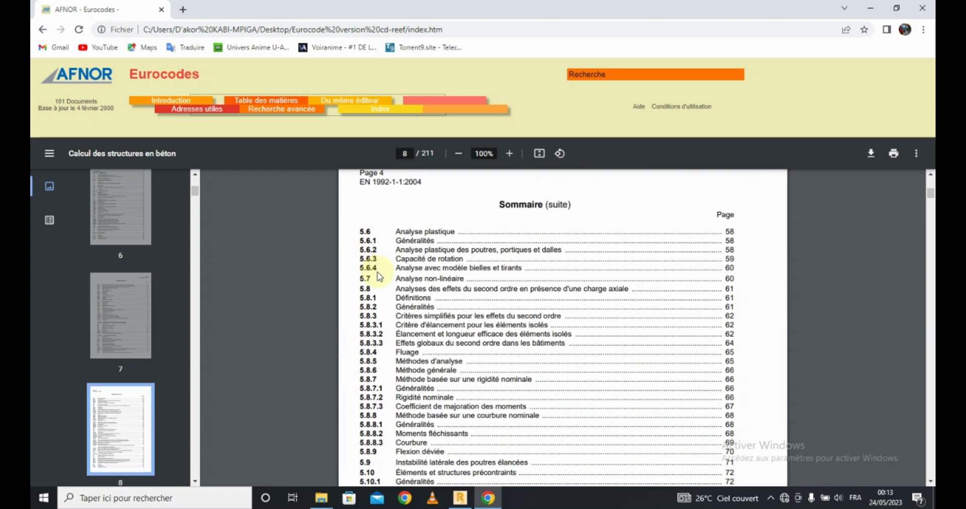
scroll(379, 270, up, 12)
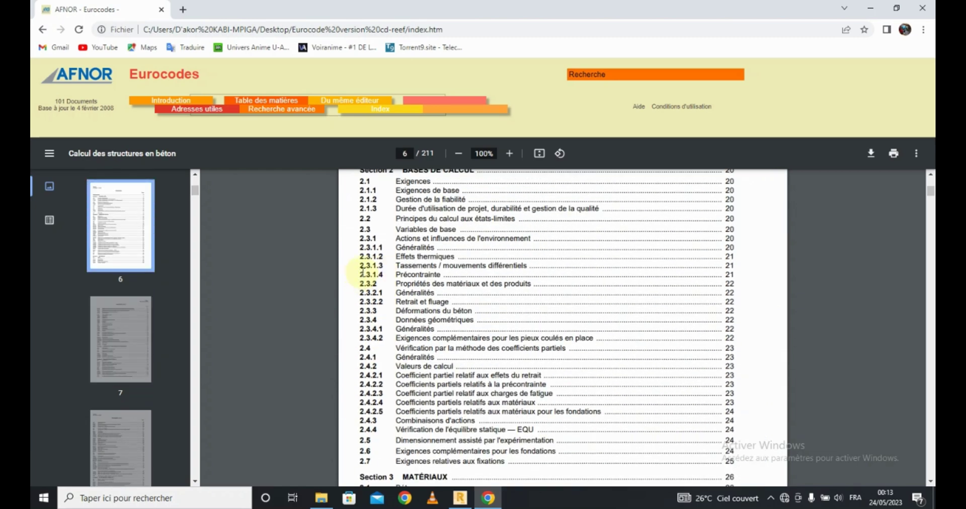
scroll(361, 267, up, 2)
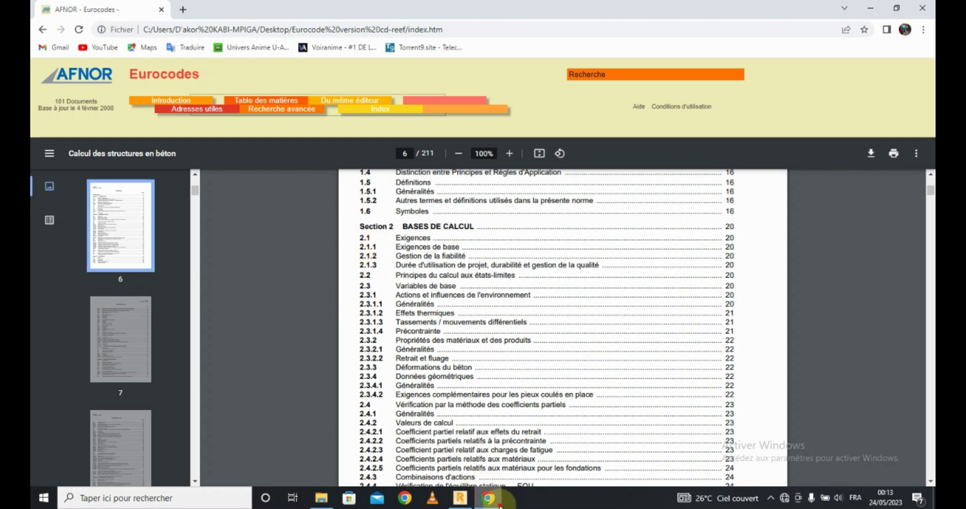
Recheck the cited clause in Robot Structural Analysis's error report, return to Chrome, and locate 4.4.1.2 Enrobage minimal in the Sommaire.
click(459, 498)
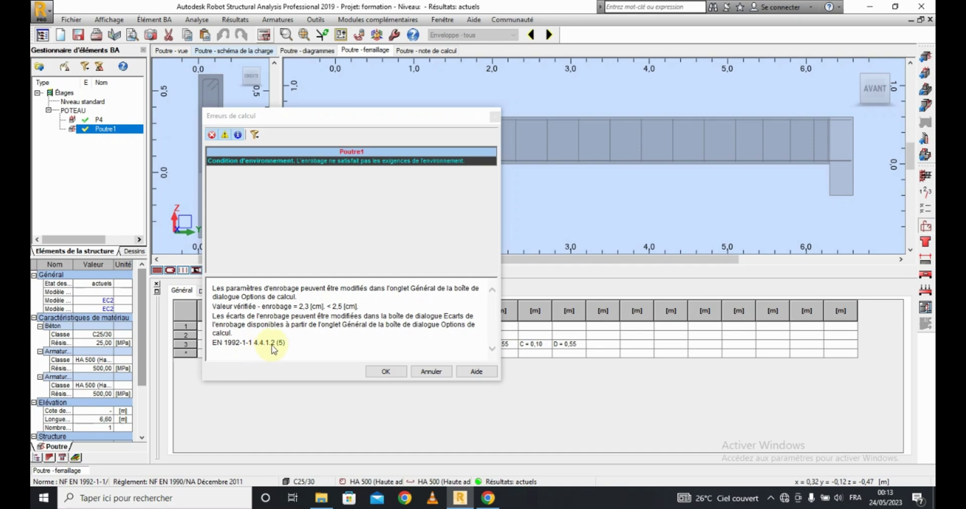
click(488, 498)
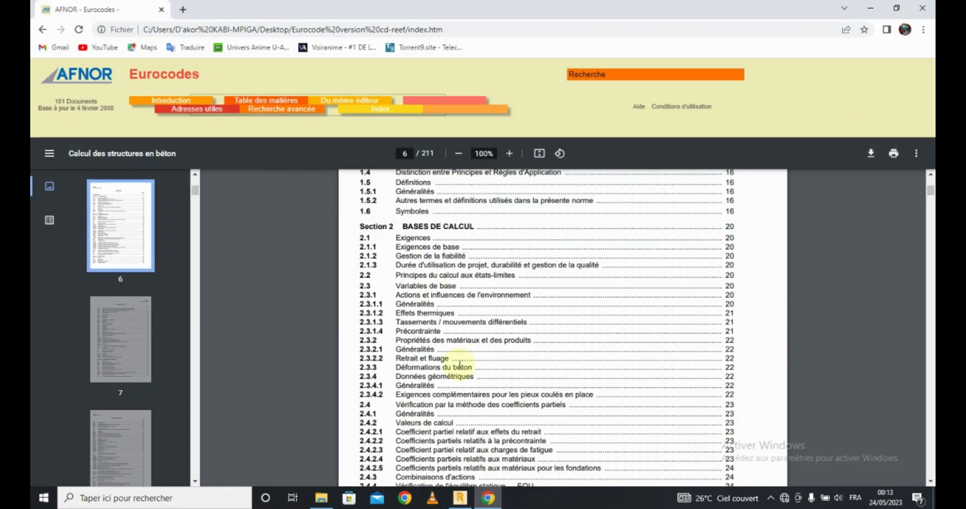
scroll(422, 259, down, 10)
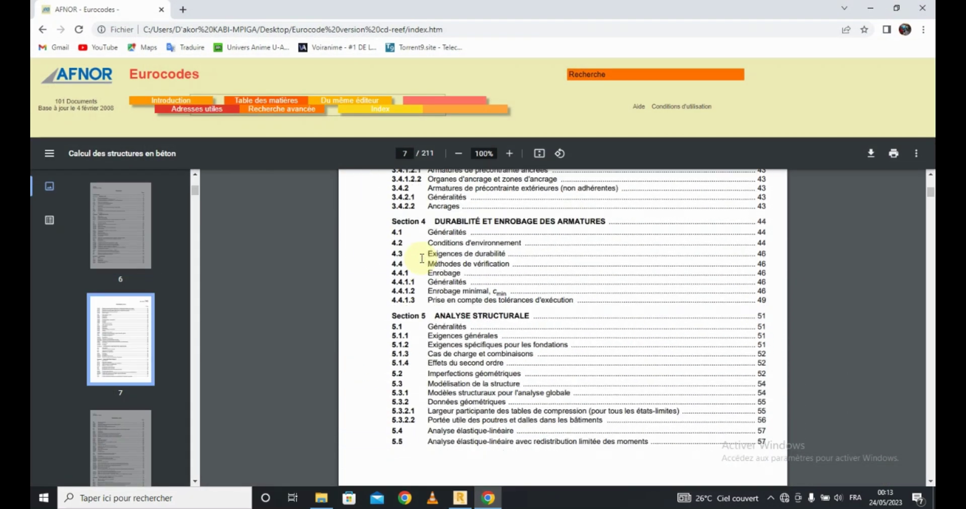
scroll(422, 258, down, 1)
scroll(421, 259, up, 3)
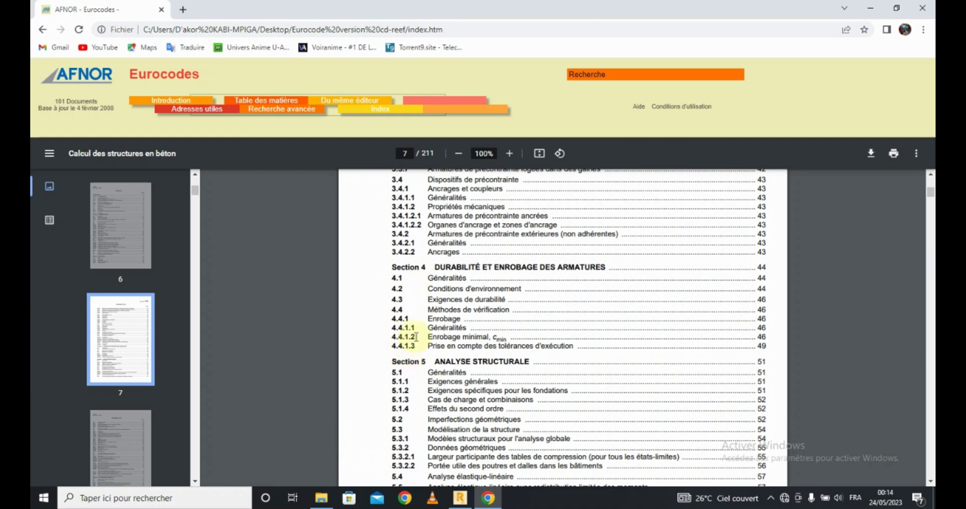
drag(392, 337, 526, 338)
drag(456, 337, 452, 337)
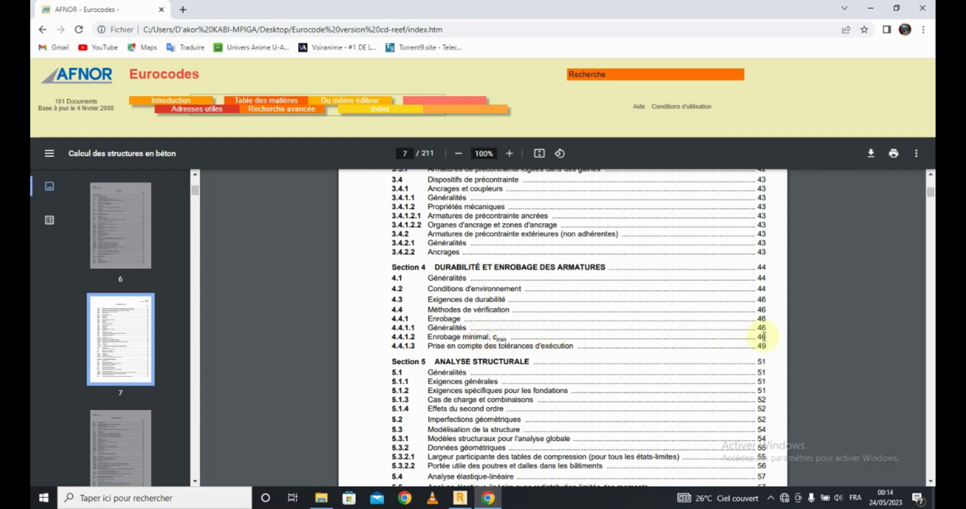
Jump to page 46 of the NF EN 1992-1-1 PDF.
scroll(632, 302, down, 20)
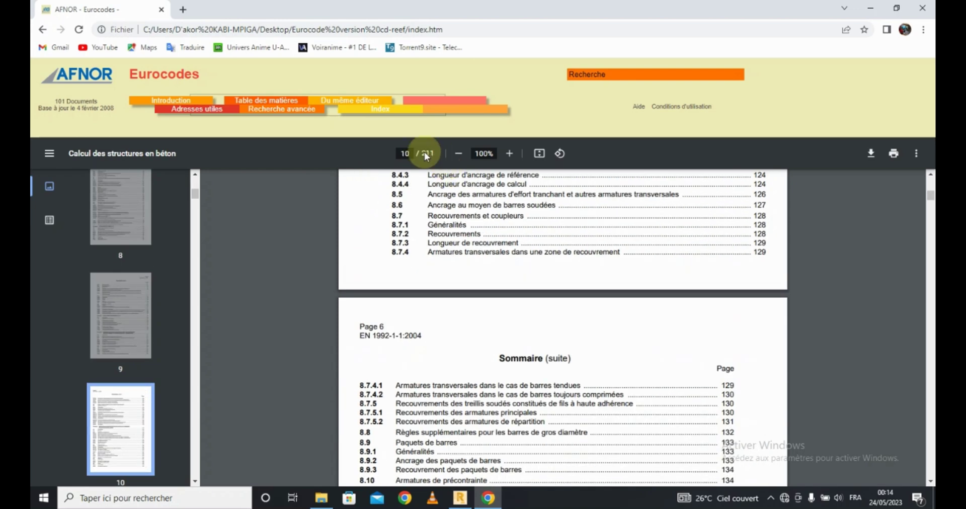
click(412, 154)
text(46)
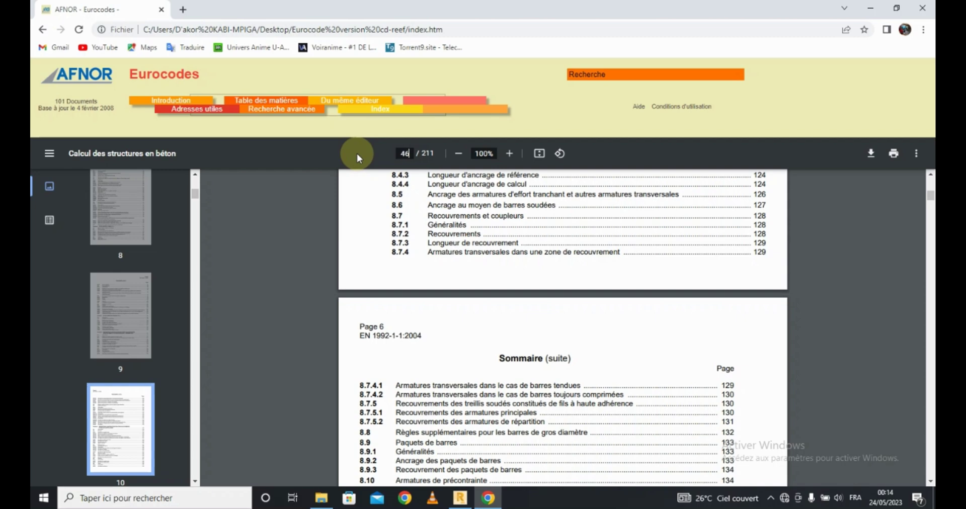
key(Return)
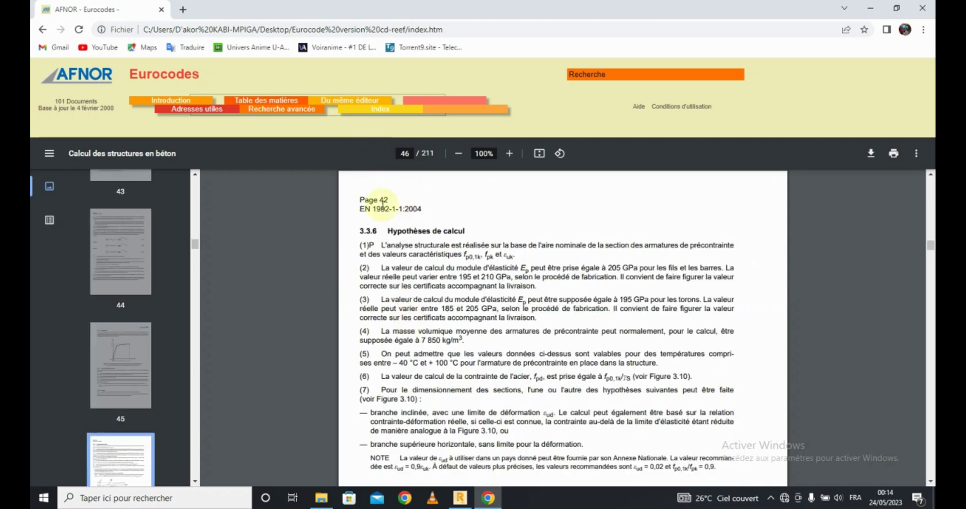
Browse the durability and cover pages of the standard to find section 4.4 Méthodes de vérification with clause 4.4.1.2.
scroll(388, 200, down, 20)
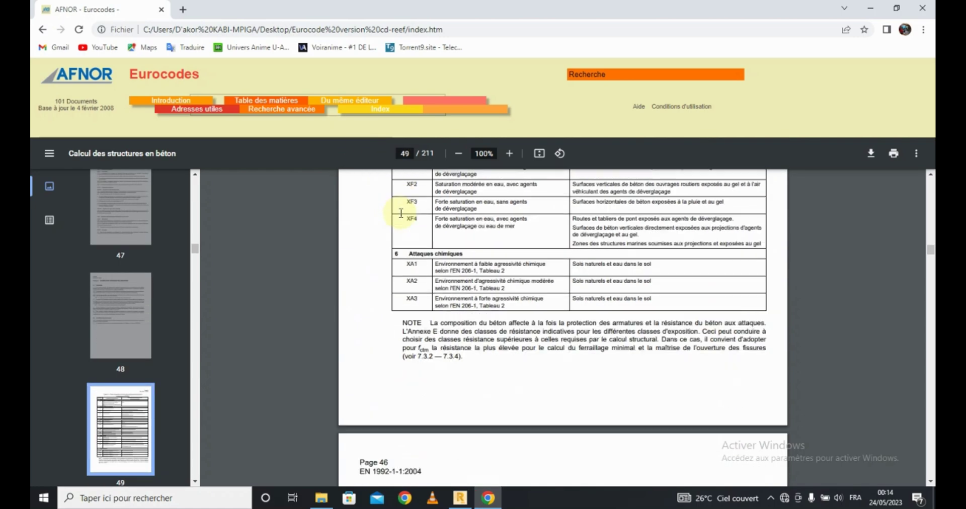
scroll(401, 213, down, 15)
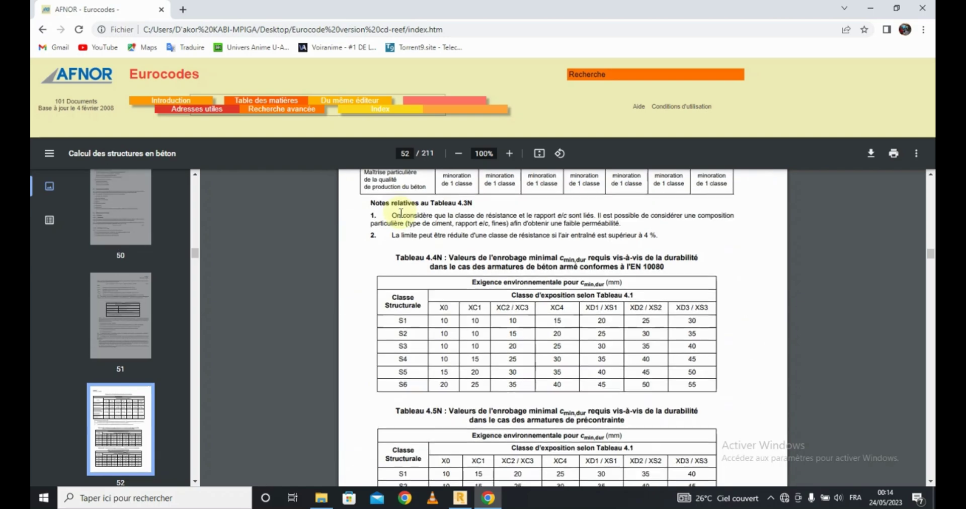
scroll(401, 213, up, 10)
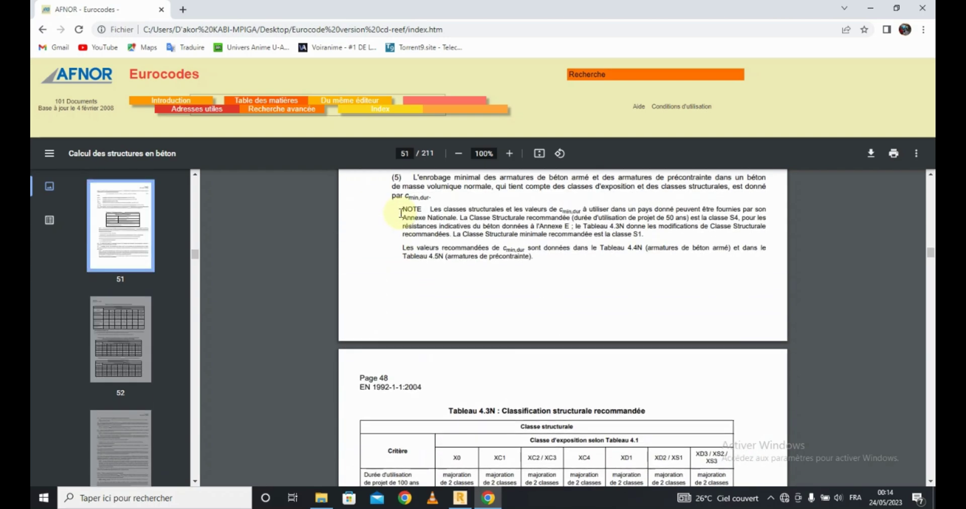
scroll(401, 212, up, 15)
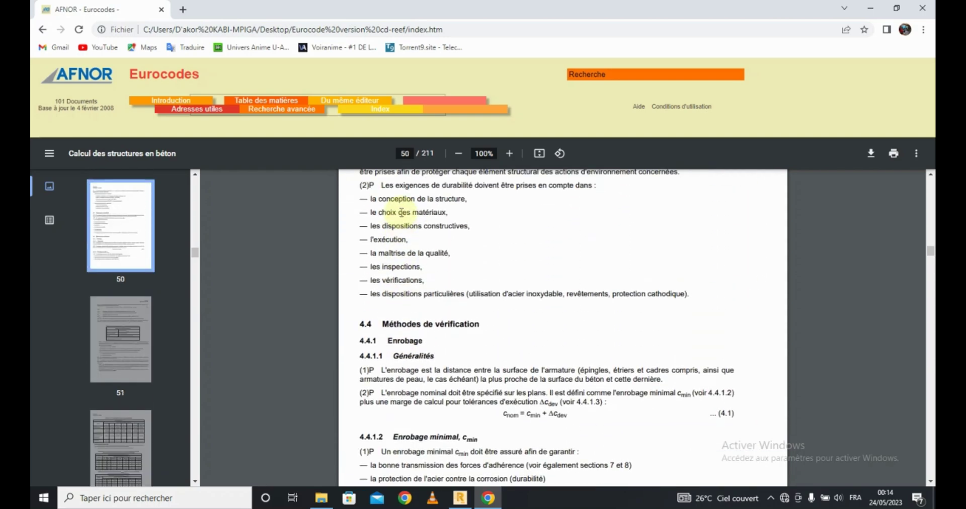
scroll(401, 213, up, 3)
scroll(399, 211, down, 5)
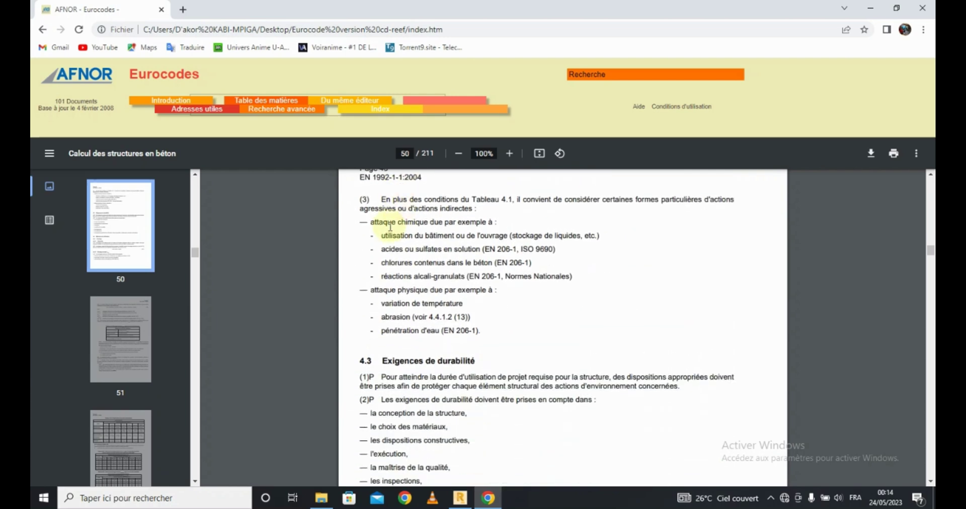
scroll(392, 236, down, 3)
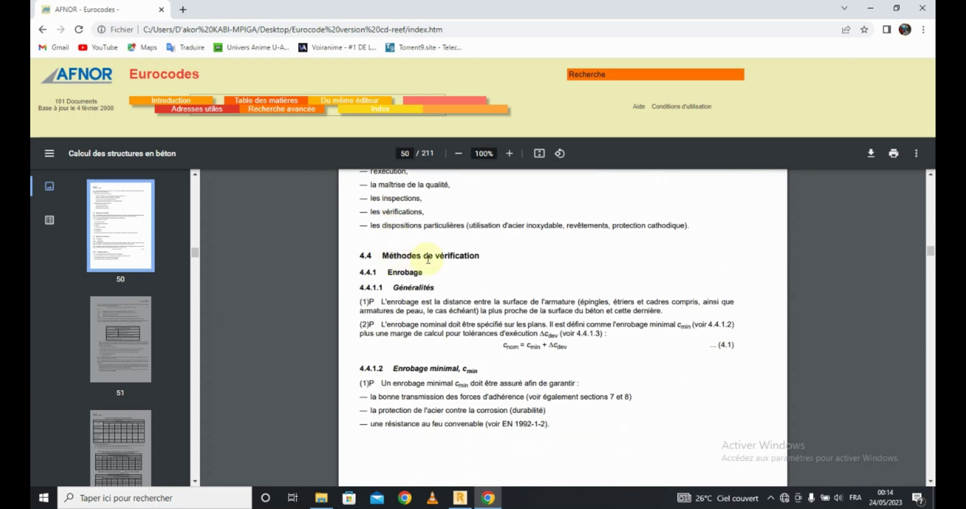
scroll(428, 259, down, 1)
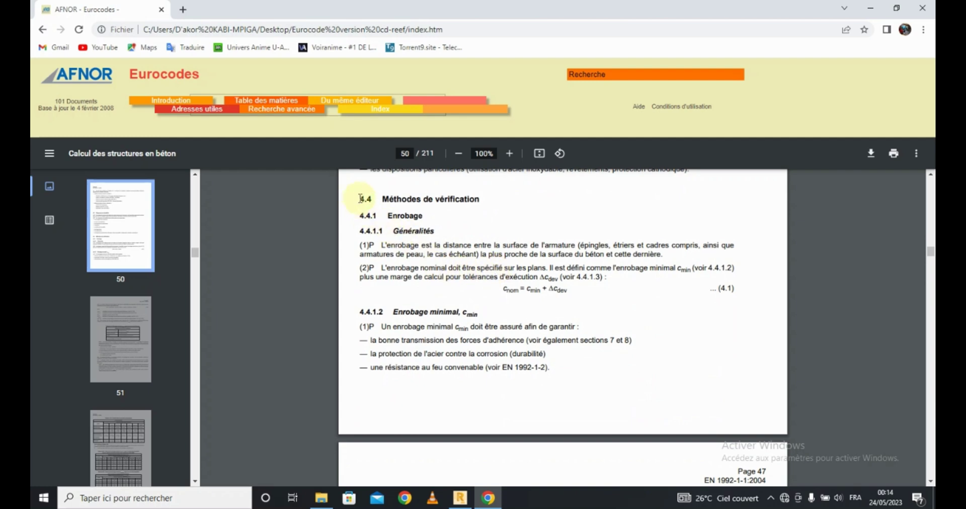
Highlight section 4.4 through clause 4.4.1.2 (1)P, read on into the minimum cover requirements, and switch back to Robot Structural Analysis.
drag(360, 198, 543, 391)
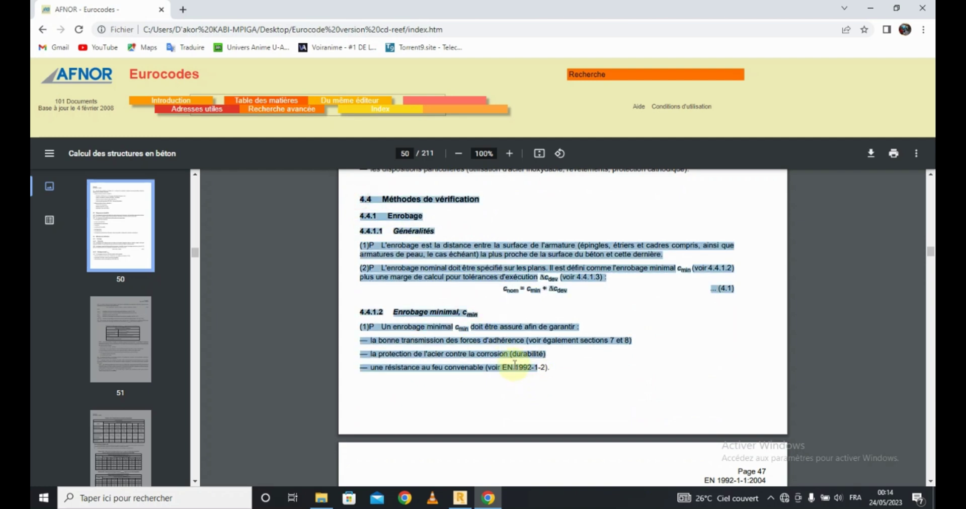
click(508, 367)
scroll(509, 357, down, 8)
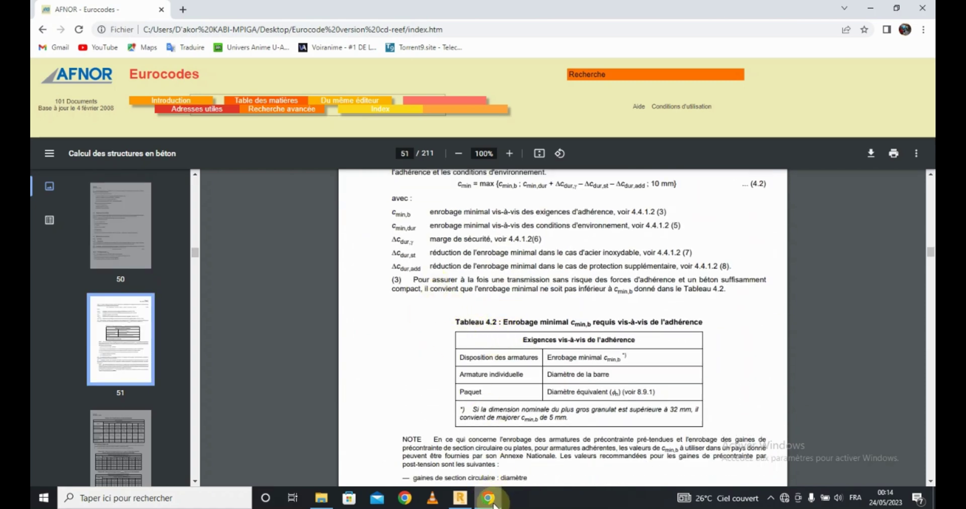
click(487, 498)
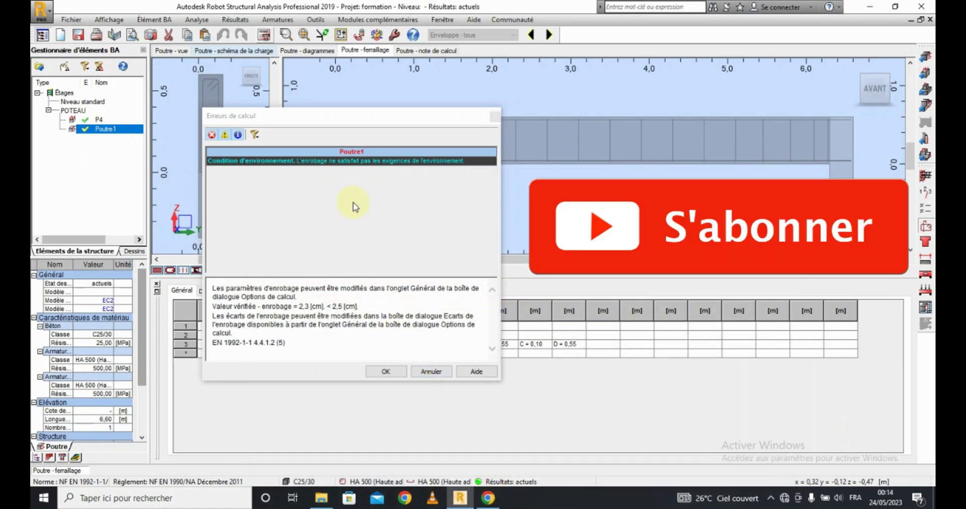